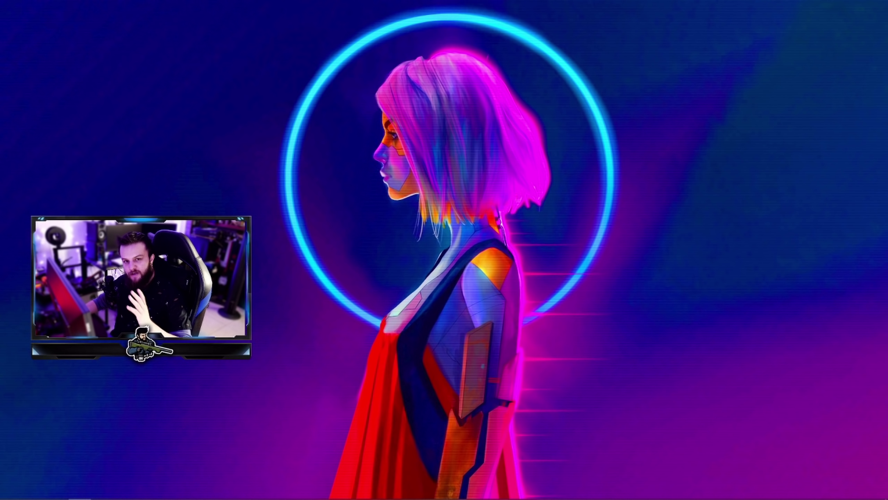
Check for Windows updates in the Update & Security settings and close the window.
{"action": "left_click", "coordinate": [9, 492]}
{"action": "left_click", "coordinate": [15, 453]}
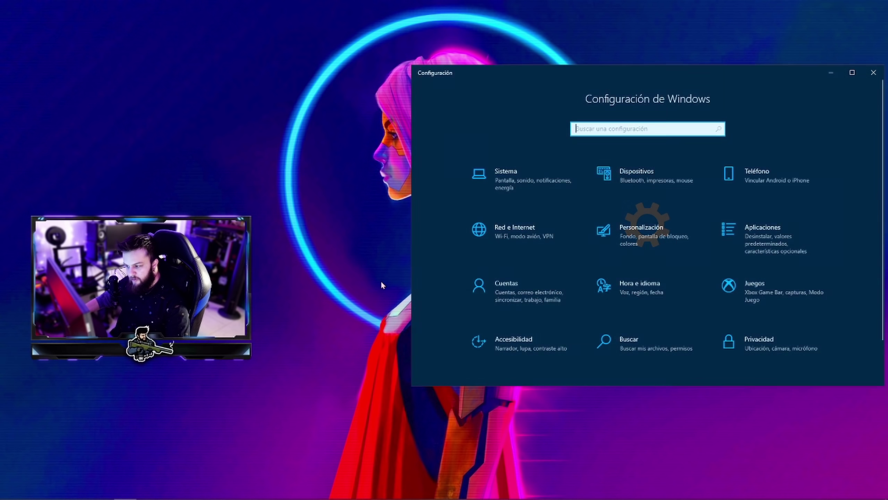
{"action": "left_click_drag", "start_coordinate": [633, 71], "coordinate": [440, 28]}
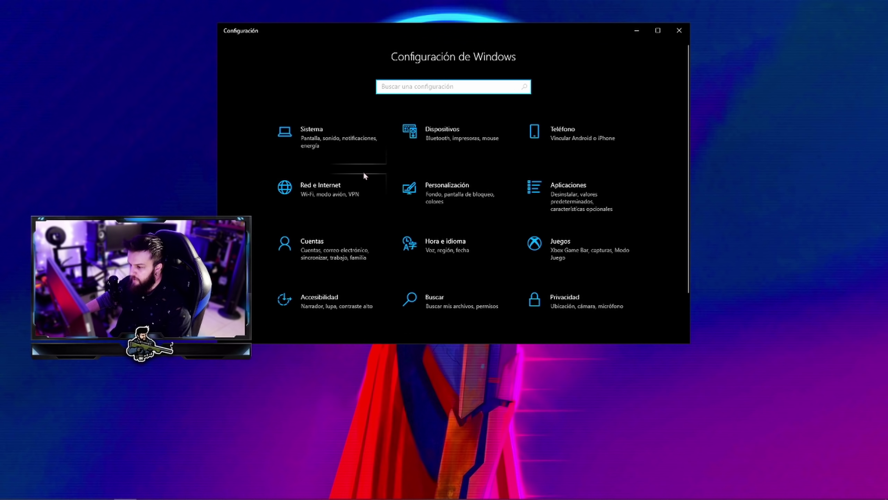
{"action": "scroll", "coordinate": [454, 252], "scroll_direction": "down", "scroll_amount": 2}
{"action": "left_click", "coordinate": [371, 308]}
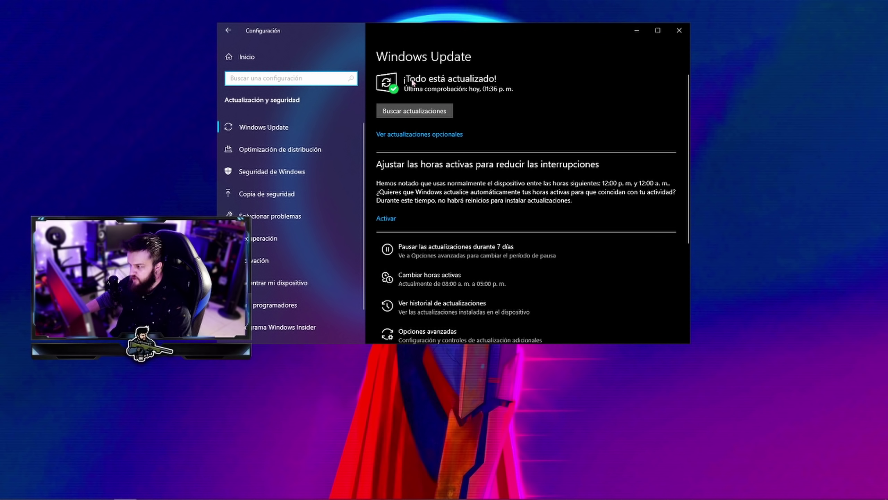
{"action": "left_click", "coordinate": [414, 111]}
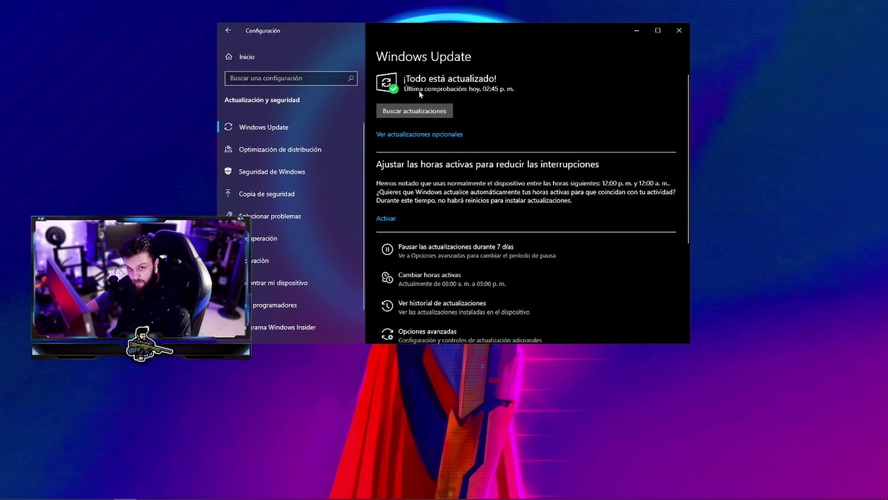
{"action": "left_click", "coordinate": [681, 32]}
Search for "crear un punt" and open the restore point settings, placing the window clear of the webcam area.
{"action": "key", "text": "super"}
{"action": "type", "text": "crear"}
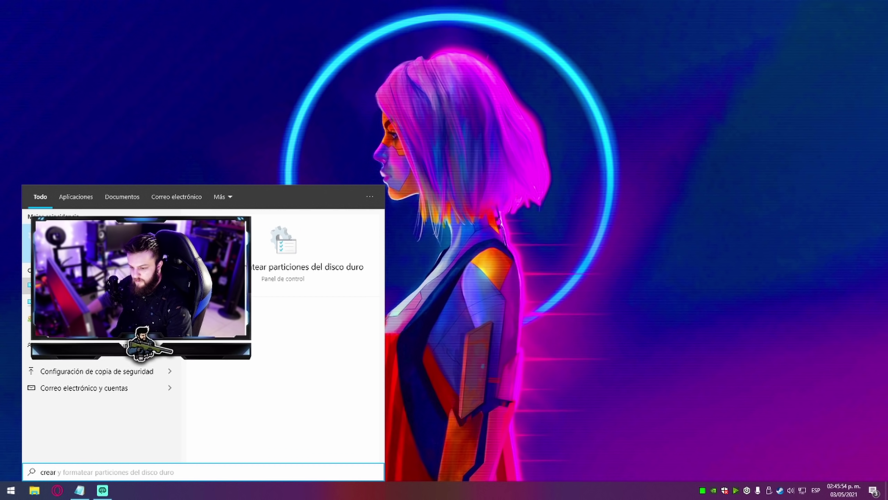
{"action": "type", "text": " un punt"}
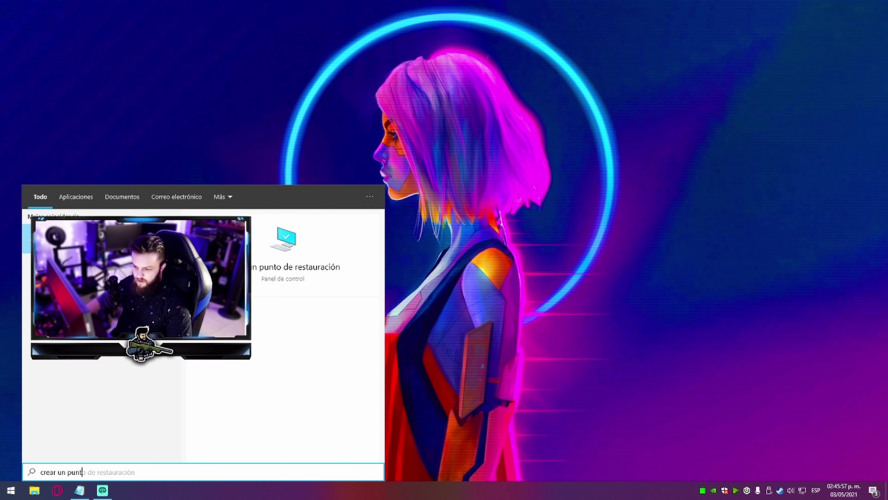
{"action": "key", "text": "Return"}
{"action": "left_click_drag", "start_coordinate": [155, 59], "coordinate": [491, 63]}
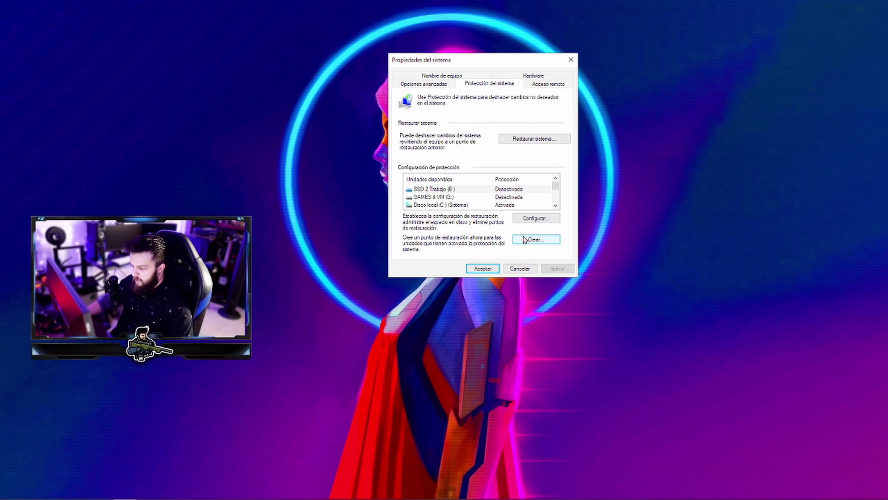
Turn on system protection for SSD 2 Trabajo (E:), raise its maximum disk usage and apply the settings.
{"action": "left_click", "coordinate": [535, 218]}
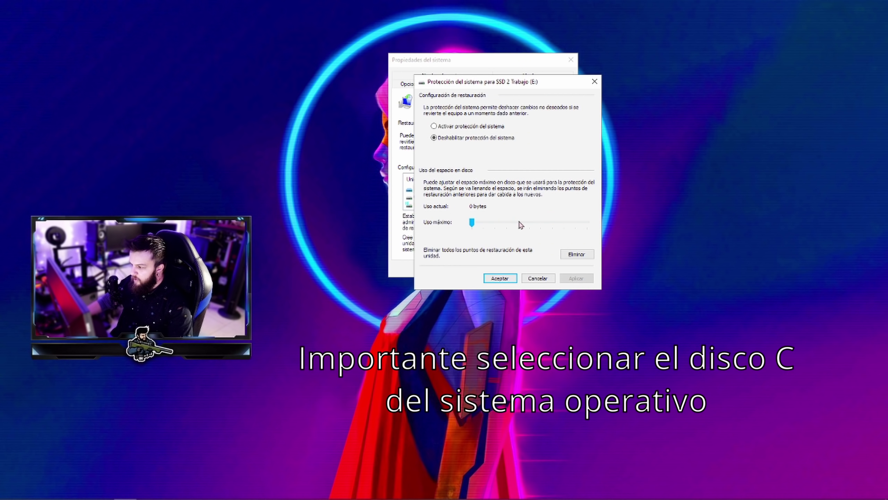
{"action": "left_click", "coordinate": [454, 126]}
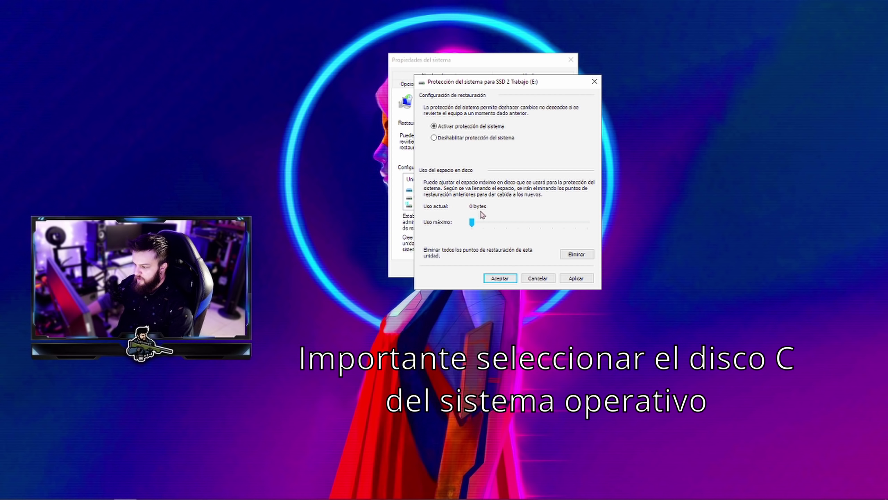
{"action": "left_click_drag", "start_coordinate": [477, 224], "coordinate": [509, 225]}
{"action": "left_click", "coordinate": [577, 278]}
{"action": "left_click", "coordinate": [500, 279]}
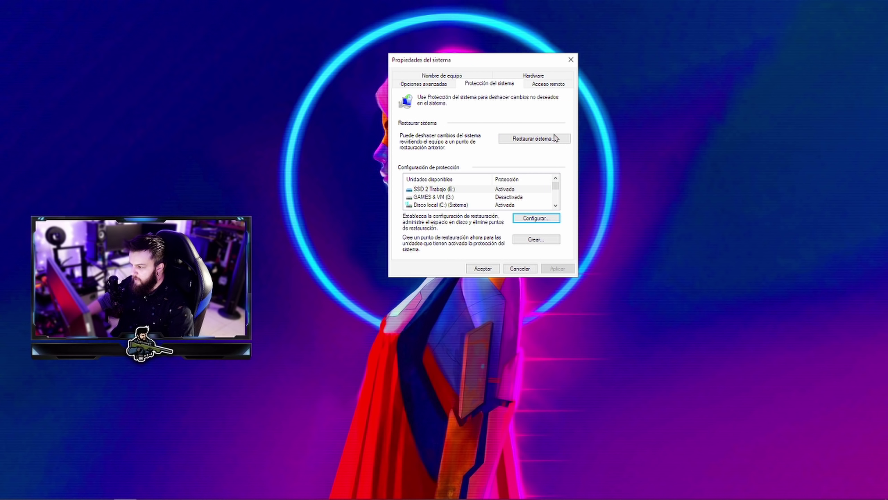
Create a restore point described as "znorux machine" and close the system properties.
{"action": "left_click", "coordinate": [536, 240]}
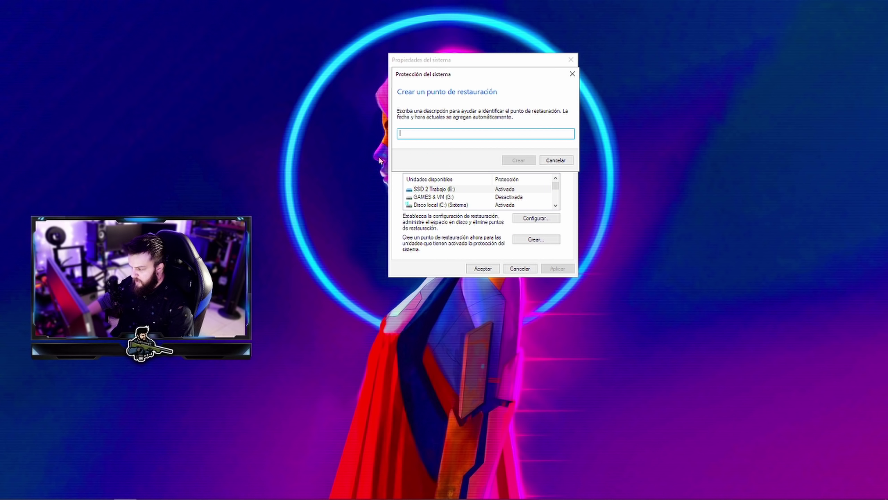
{"action": "type", "text": "znorux machine"}
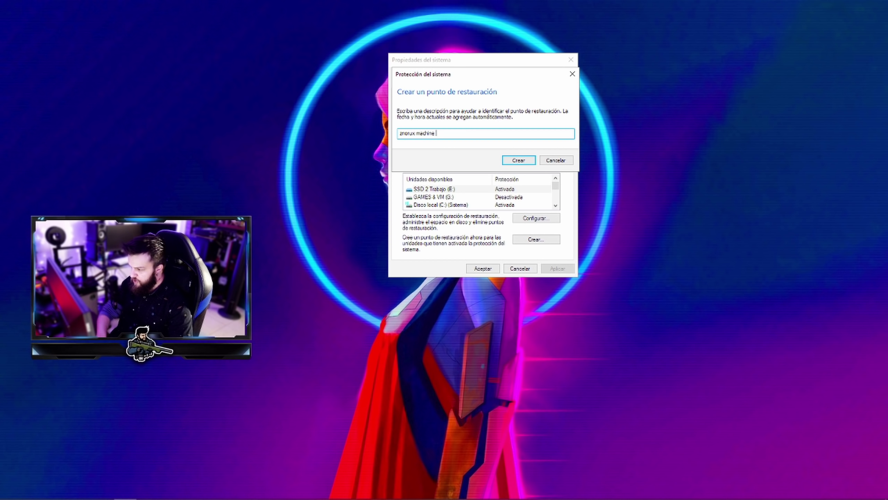
{"action": "left_click", "coordinate": [519, 160]}
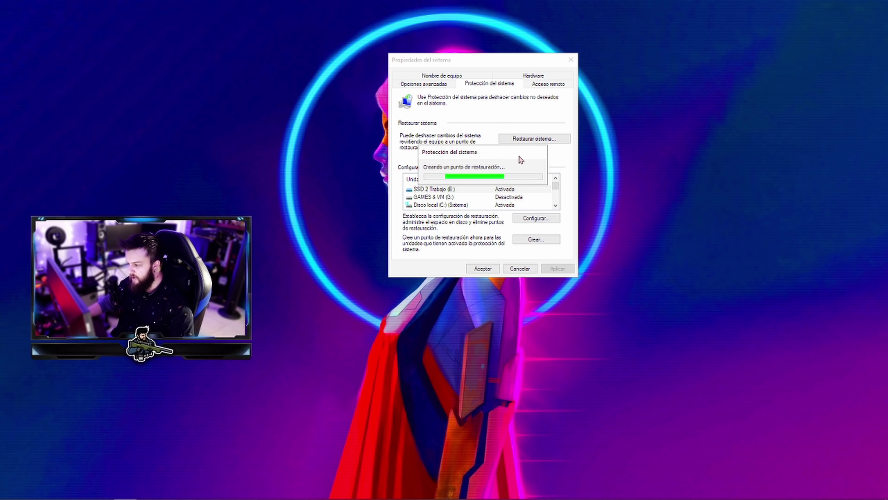
{"action": "left_click", "coordinate": [488, 269]}
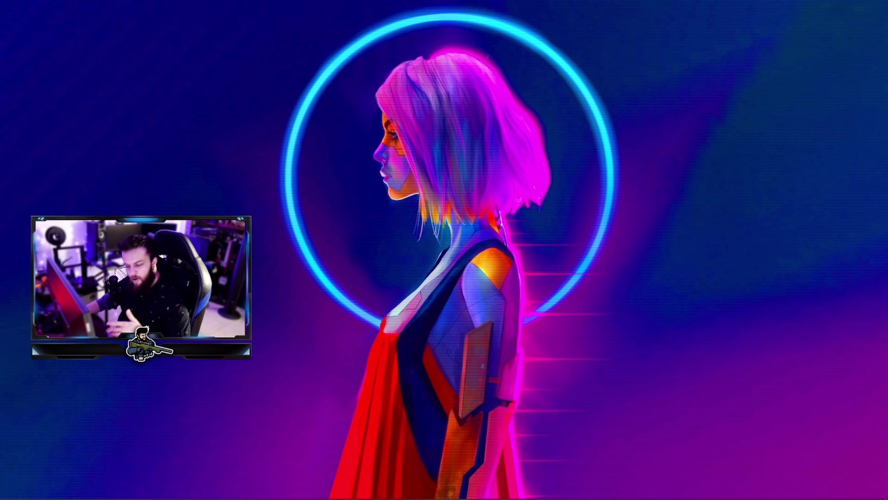
Open the power options through a search for "ener" and select the Alto rendimiento plan.
{"action": "key", "text": "super"}
{"action": "type", "text": "ener"}
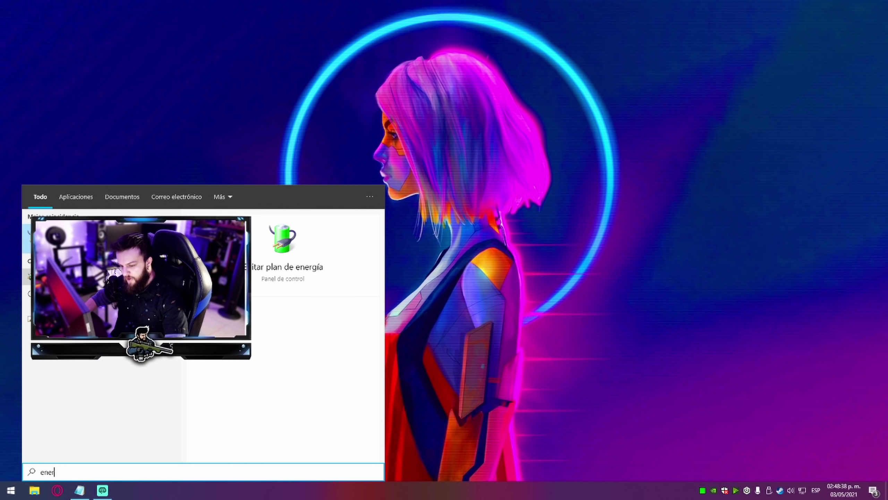
{"action": "key", "text": "Return"}
{"action": "left_click", "coordinate": [455, 160]}
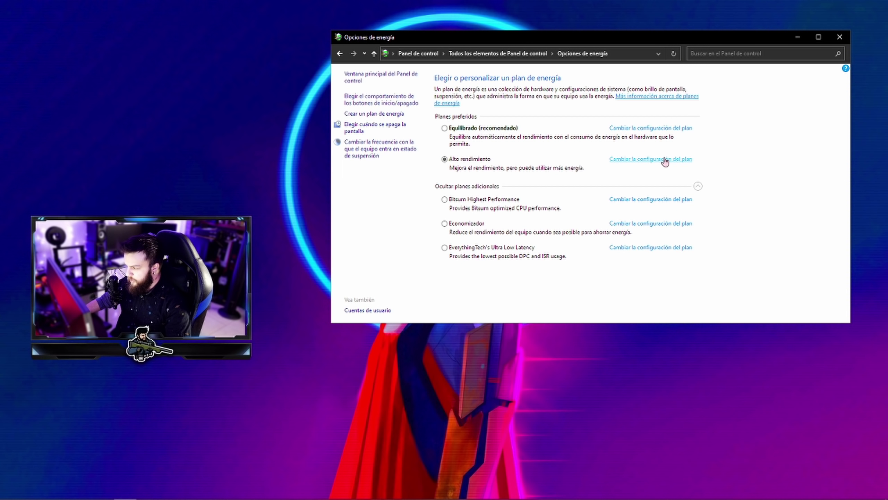
Open the advanced settings of the active Alto rendimiento plan and the hard disk turn-off time for editing.
{"action": "left_click", "coordinate": [650, 161]}
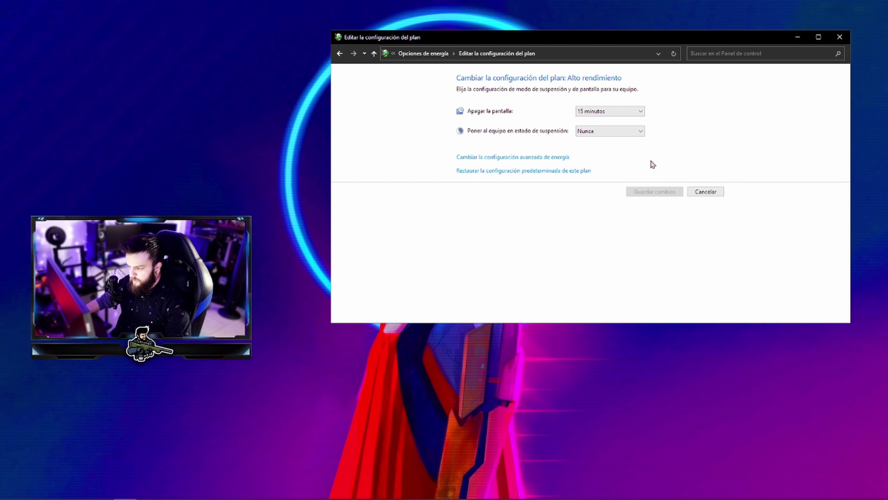
{"action": "left_click", "coordinate": [507, 157]}
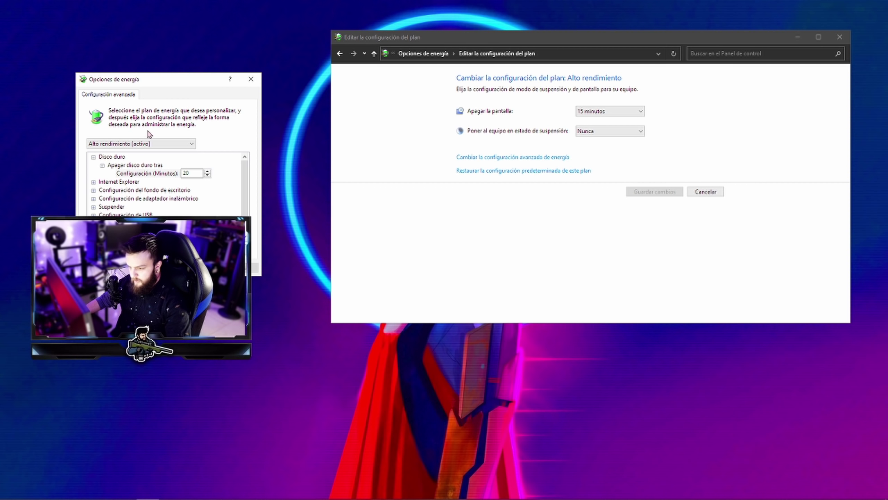
{"action": "left_click", "coordinate": [112, 143]}
{"action": "left_click", "coordinate": [111, 153]}
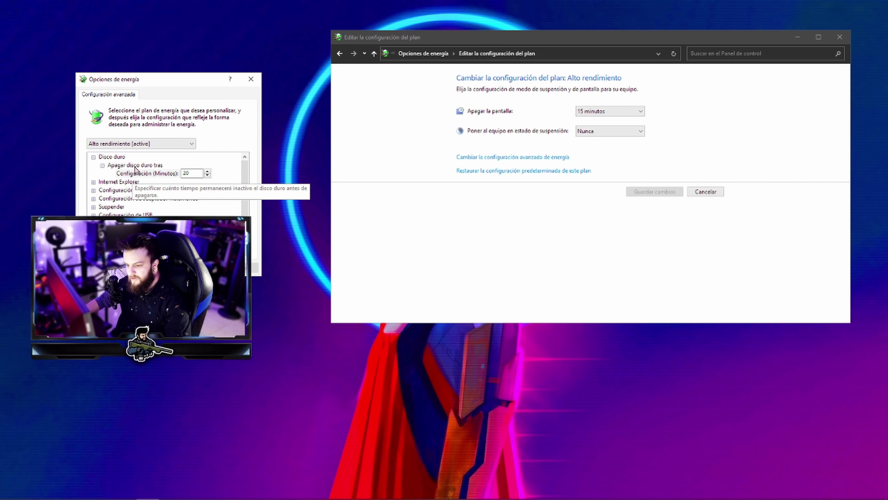
{"action": "double_click", "coordinate": [200, 173]}
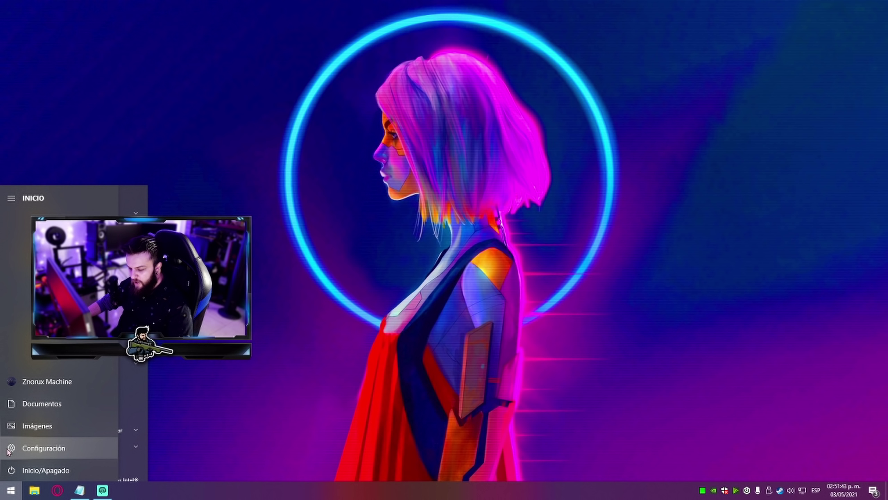
Open the privacy settings in Configuración and review the General, Voz and Personalización de entrada manuscrita y escritura options.
{"action": "left_click", "coordinate": [8, 450]}
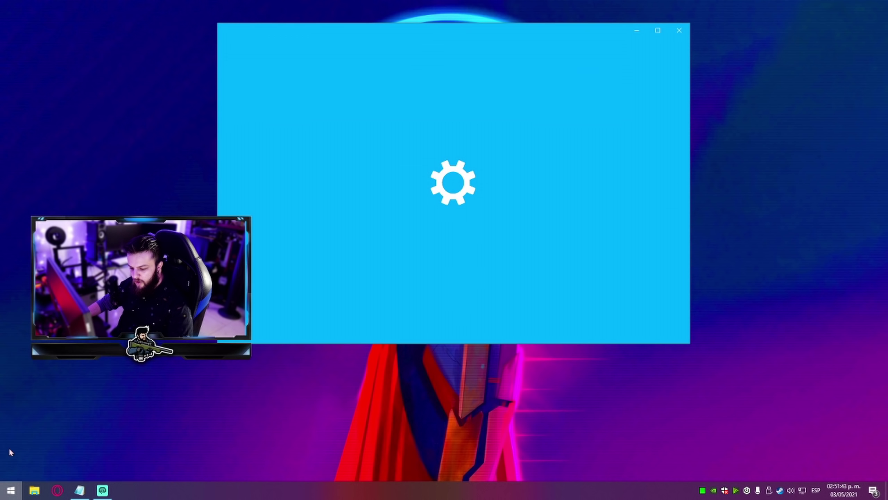
{"action": "scroll", "coordinate": [499, 250], "scroll_direction": "down", "scroll_amount": 2}
{"action": "left_click", "coordinate": [580, 266]}
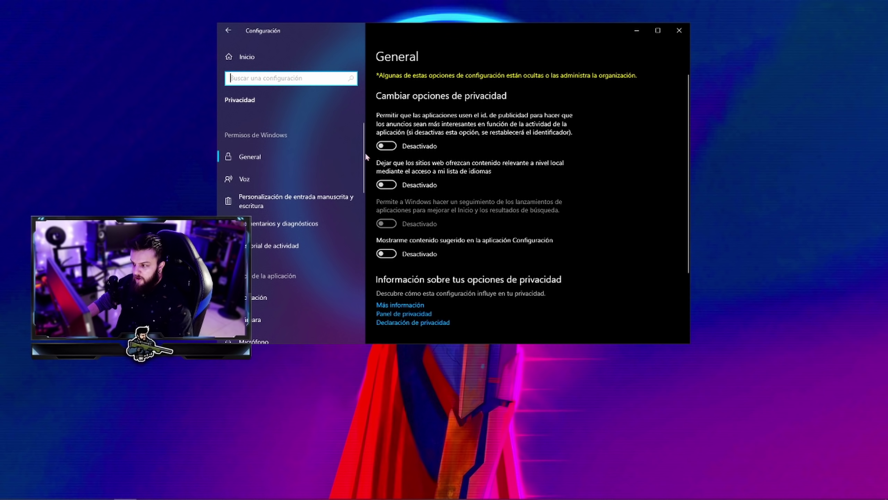
{"action": "scroll", "coordinate": [395, 229], "scroll_direction": "down", "scroll_amount": 1}
{"action": "scroll", "coordinate": [420, 217], "scroll_direction": "down", "scroll_amount": 2}
{"action": "left_click", "coordinate": [280, 177]}
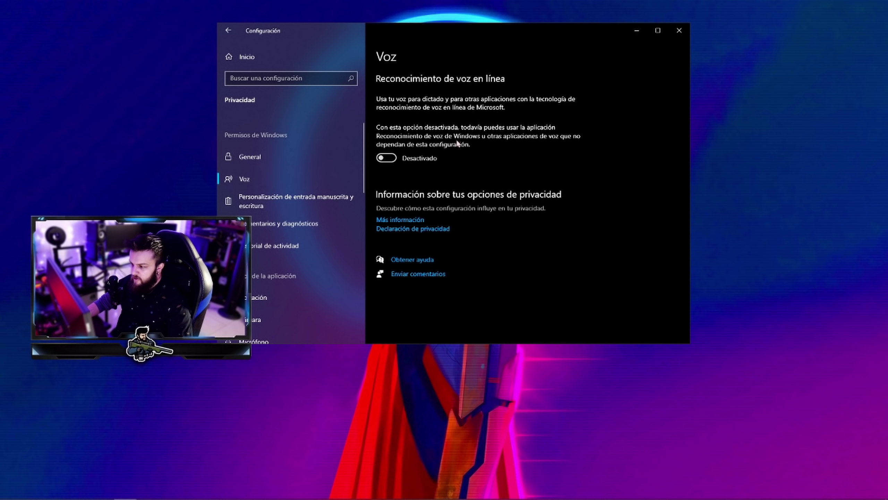
{"action": "left_click", "coordinate": [277, 203]}
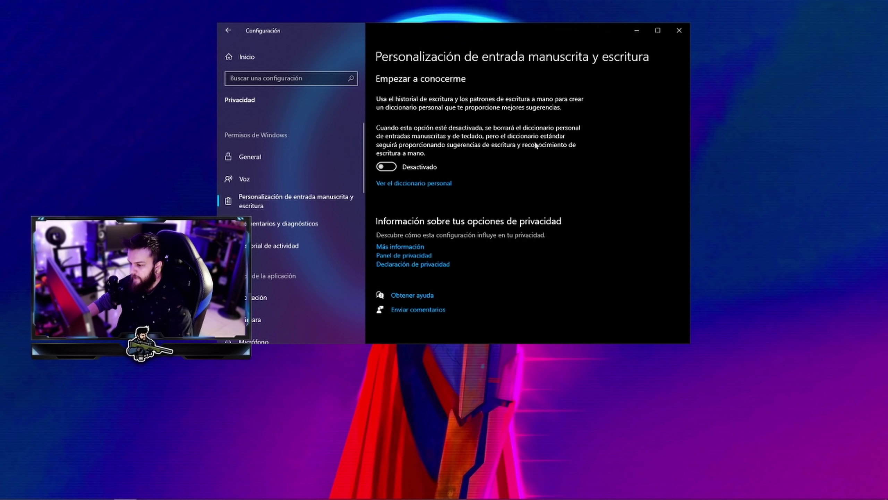
Request deletion of this device's diagnostic data under Comentarios y diagnósticos.
{"action": "left_click", "coordinate": [298, 225]}
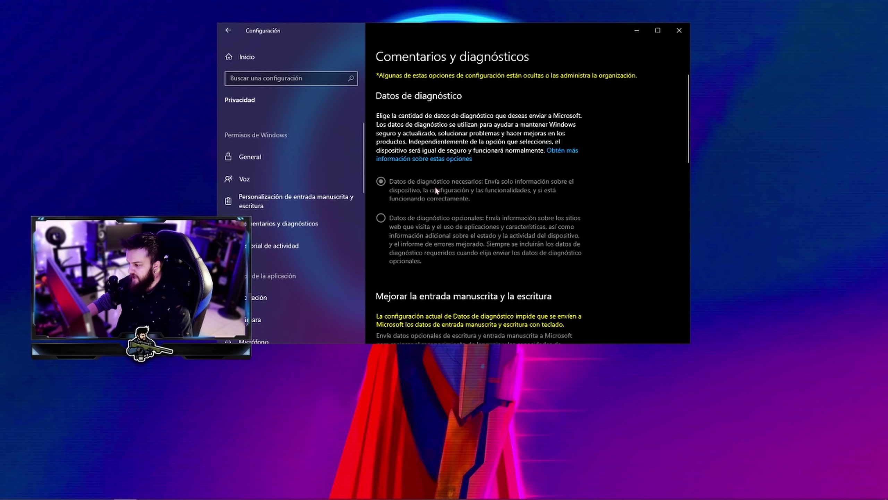
{"action": "scroll", "coordinate": [469, 185], "scroll_direction": "down", "scroll_amount": 5}
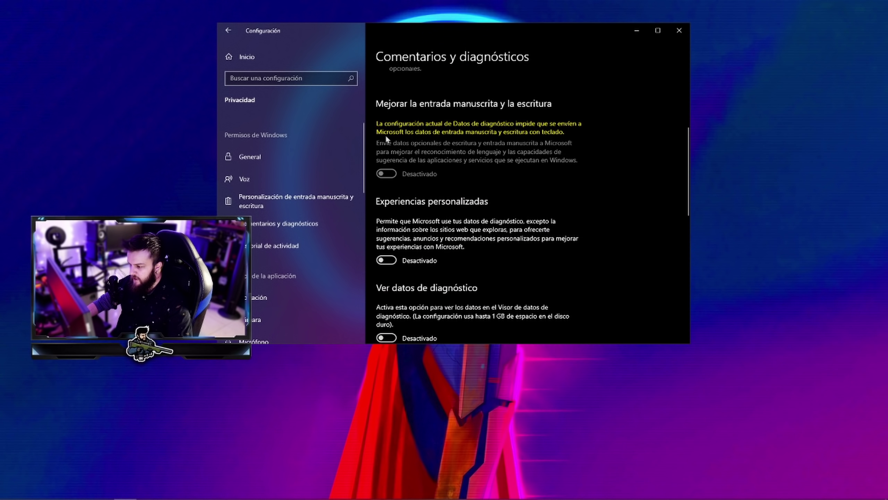
{"action": "scroll", "coordinate": [429, 161], "scroll_direction": "down", "scroll_amount": 8}
{"action": "left_click", "coordinate": [415, 197]}
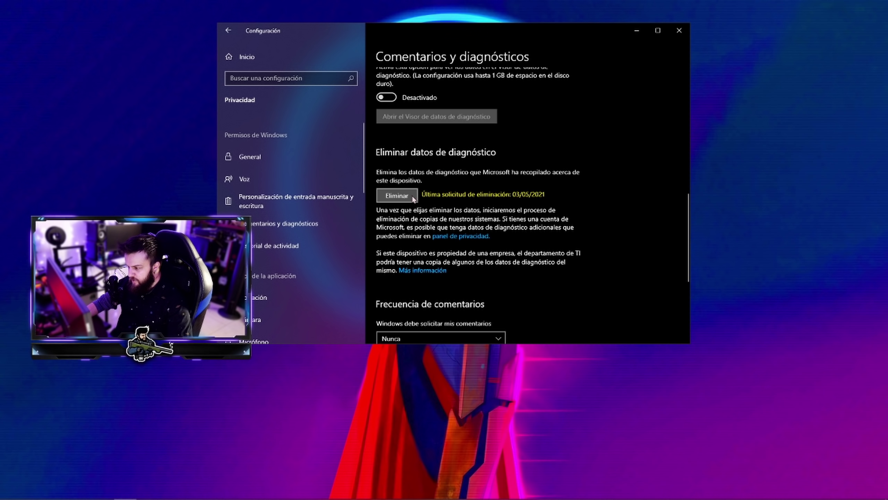
Review the privacy options for Historial de actividad, Ubicación, Cámara and Micrófono, including the device's location access switch.
{"action": "left_click", "coordinate": [304, 250]}
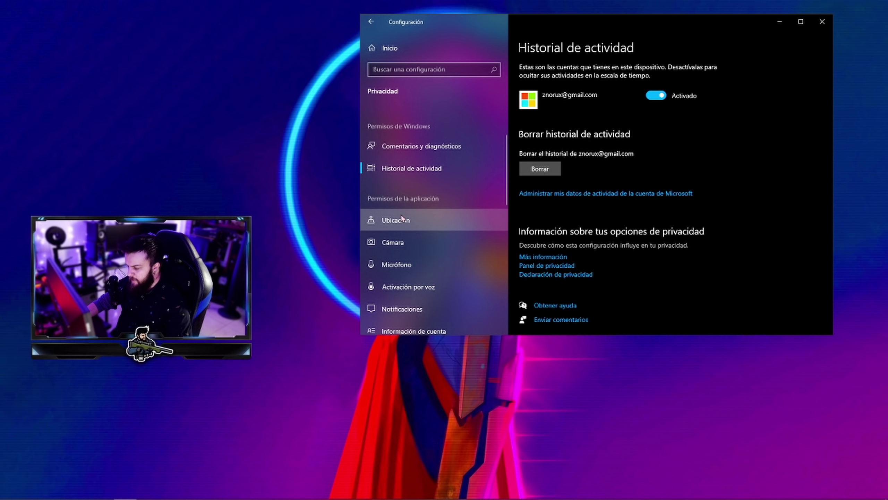
{"action": "left_click", "coordinate": [401, 217]}
{"action": "left_click", "coordinate": [552, 193]}
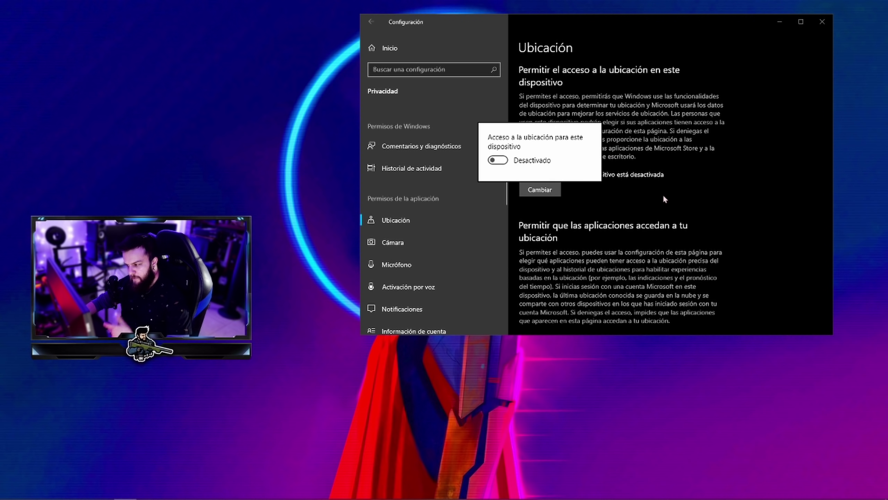
{"action": "left_click", "coordinate": [731, 174]}
{"action": "left_click", "coordinate": [423, 245]}
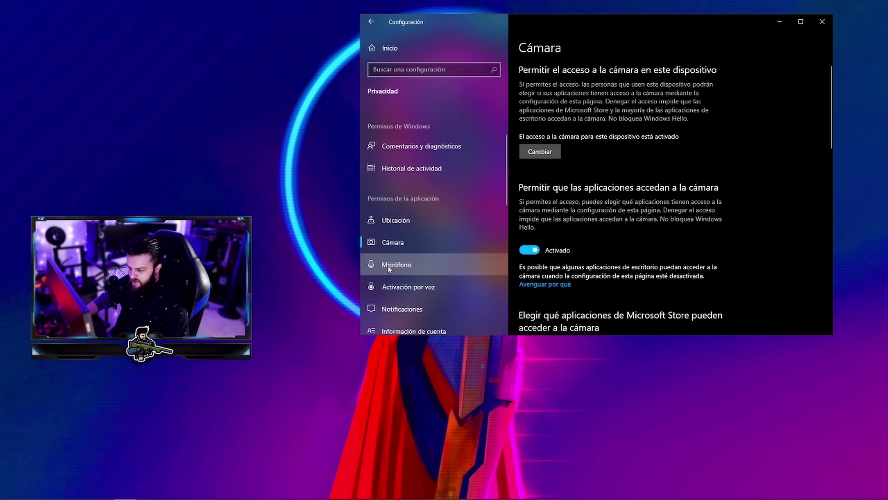
{"action": "left_click", "coordinate": [405, 268]}
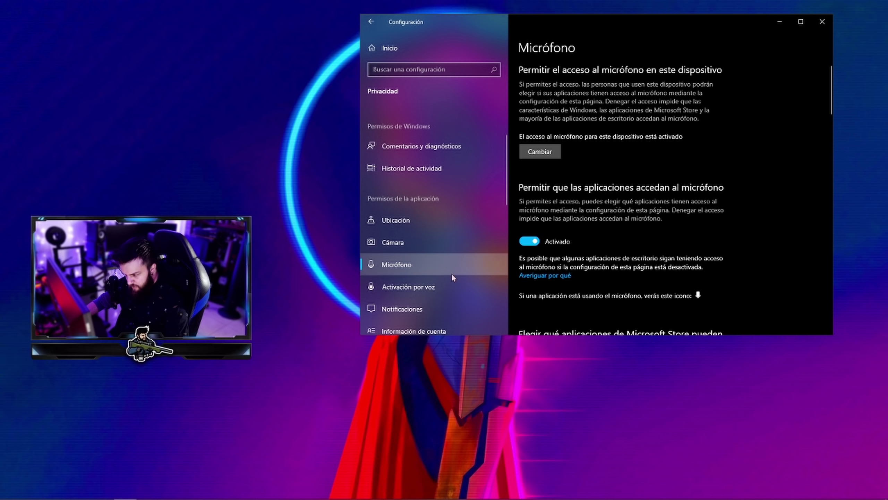
Turn off voice activation for apps and the headset-button option under Activación por voz.
{"action": "left_click", "coordinate": [406, 290]}
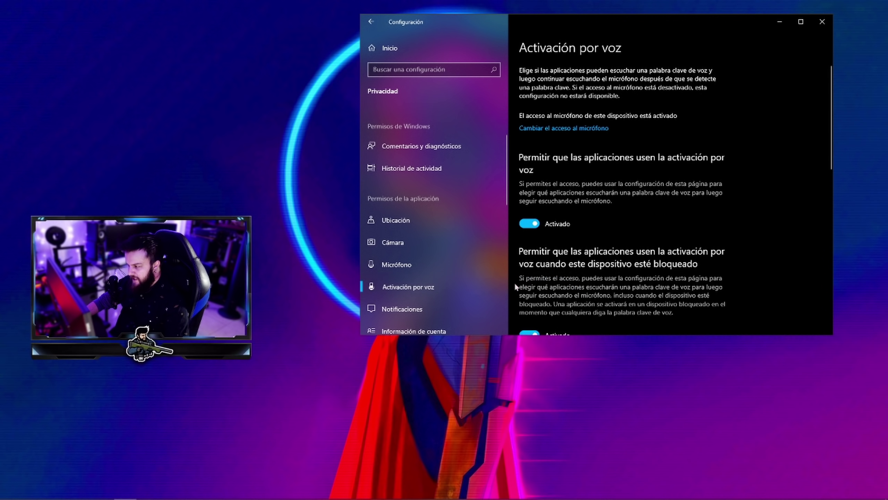
{"action": "left_click", "coordinate": [529, 224]}
{"action": "scroll", "coordinate": [595, 224], "scroll_direction": "down", "scroll_amount": 10}
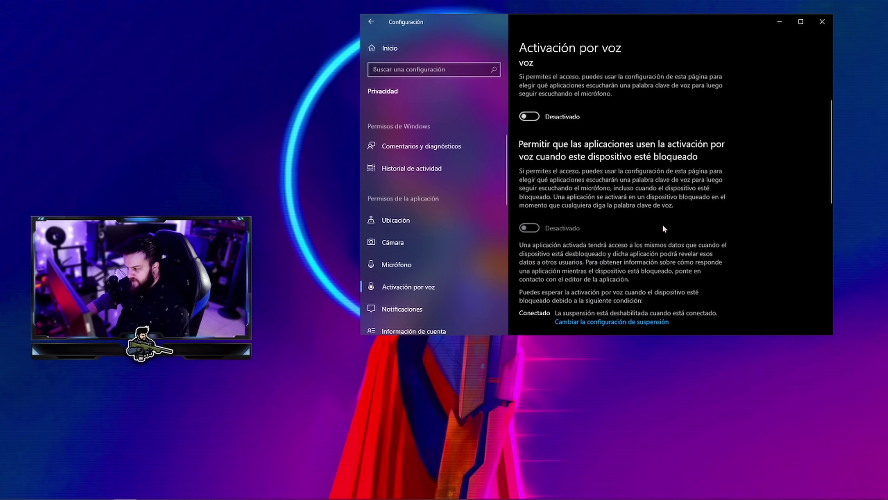
{"action": "scroll", "coordinate": [565, 144], "scroll_direction": "up", "scroll_amount": 3}
{"action": "left_click", "coordinate": [534, 176]}
{"action": "scroll", "coordinate": [664, 263], "scroll_direction": "down", "scroll_amount": 4}
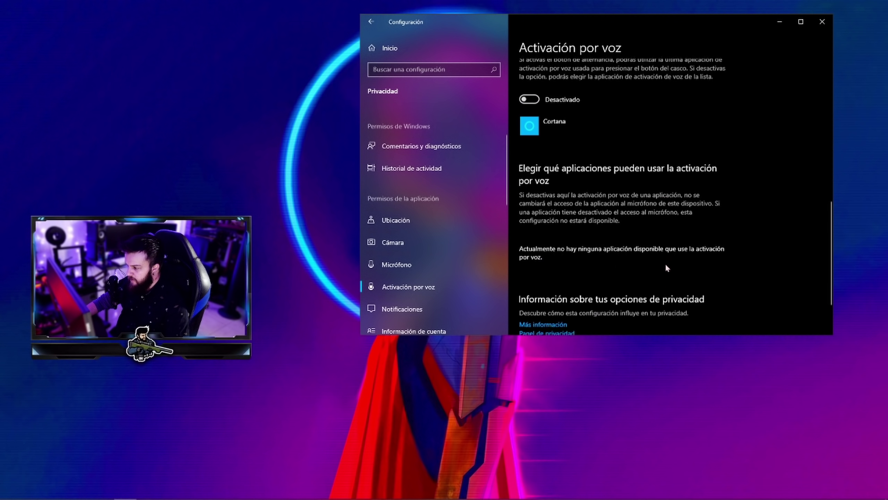
{"action": "scroll", "coordinate": [421, 286], "scroll_direction": "down", "scroll_amount": 1}
Review the Notificaciones permissions and turn off app access to account information under Información de cuenta.
{"action": "left_click", "coordinate": [405, 278]}
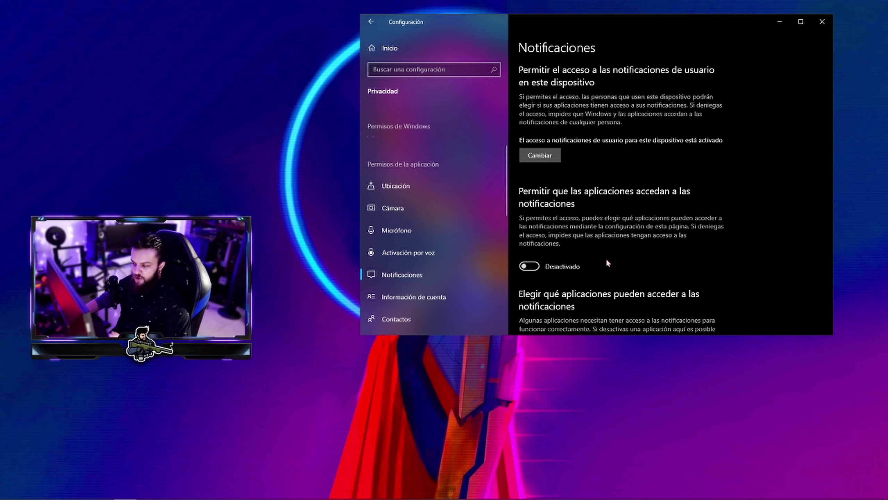
{"action": "scroll", "coordinate": [607, 258], "scroll_direction": "down", "scroll_amount": 5}
{"action": "scroll", "coordinate": [450, 261], "scroll_direction": "down", "scroll_amount": 2}
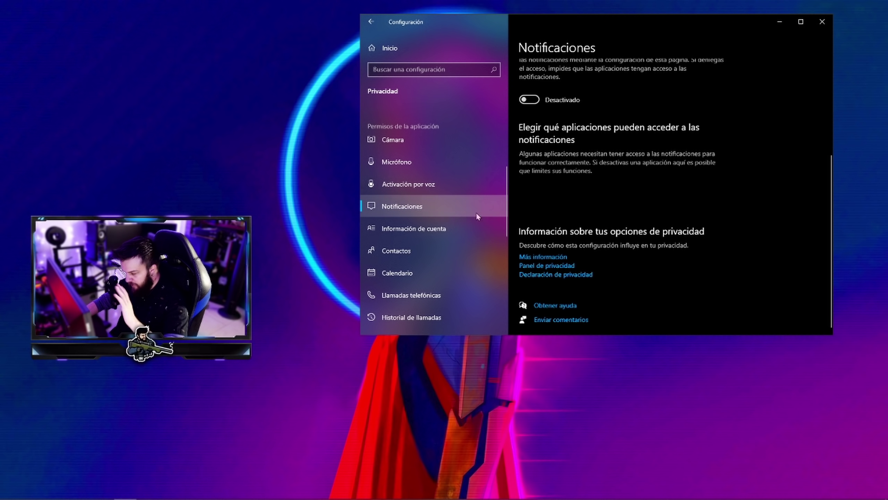
{"action": "left_click", "coordinate": [450, 236]}
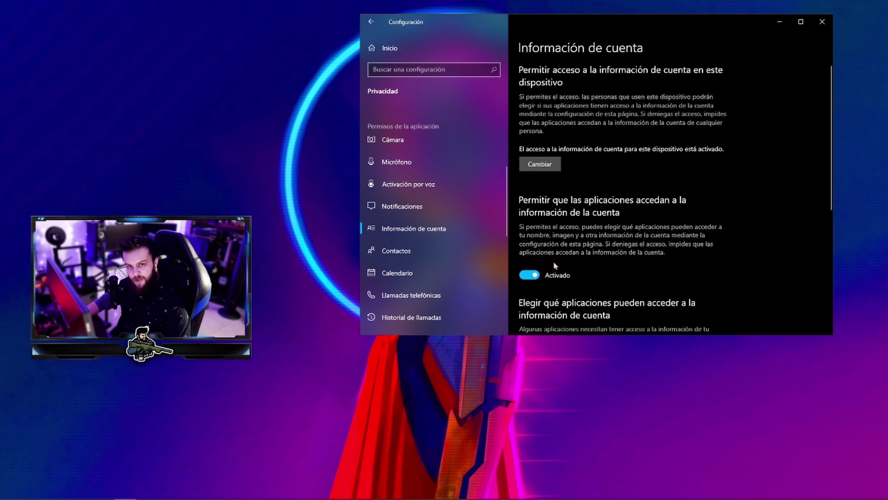
{"action": "left_click", "coordinate": [529, 275]}
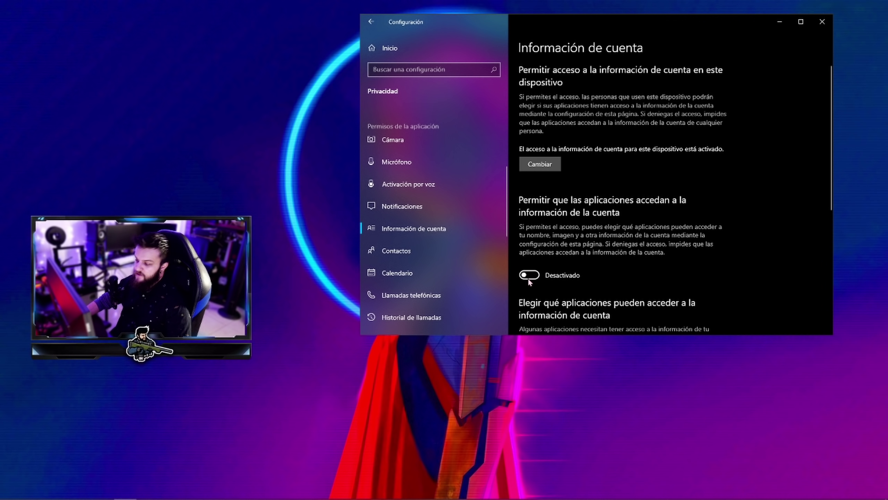
Review the Calendario and Llamadas telefónicas permissions and turn off app access to the call history under Historial de llamadas.
{"action": "left_click", "coordinate": [398, 273]}
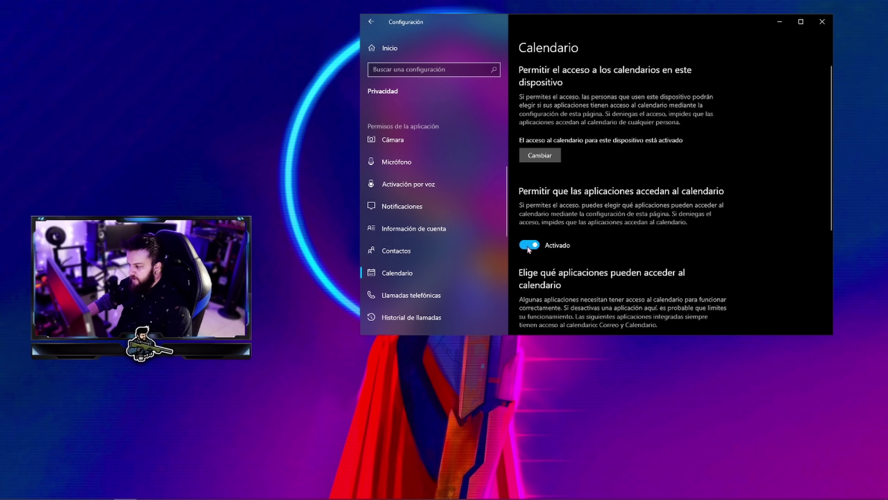
{"action": "scroll", "coordinate": [419, 294], "scroll_direction": "down", "scroll_amount": 3}
{"action": "left_click", "coordinate": [404, 224]}
{"action": "scroll", "coordinate": [578, 285], "scroll_direction": "down", "scroll_amount": 2}
{"action": "scroll", "coordinate": [578, 285], "scroll_direction": "down", "scroll_amount": 5}
{"action": "left_click", "coordinate": [430, 249]}
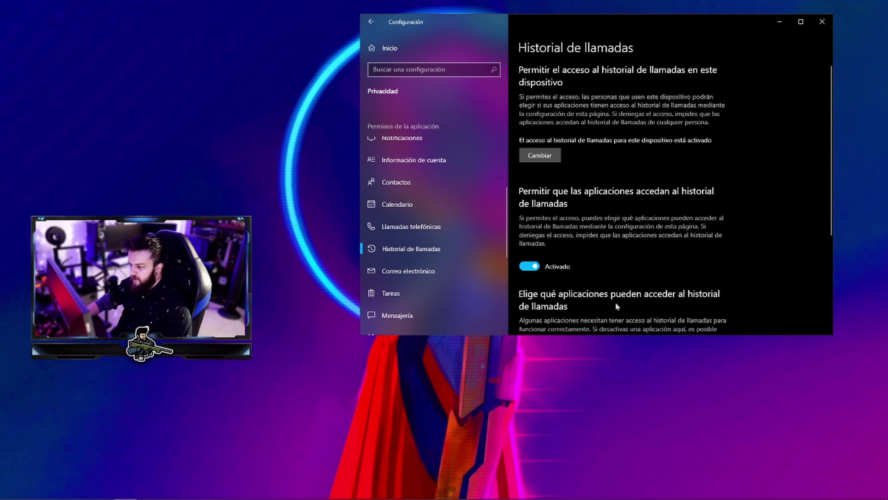
{"action": "left_click", "coordinate": [534, 267]}
Review the Correo electrónico permissions and turn off app access to tasks under Tareas.
{"action": "left_click", "coordinate": [425, 271]}
{"action": "scroll", "coordinate": [560, 273], "scroll_direction": "down", "scroll_amount": 2}
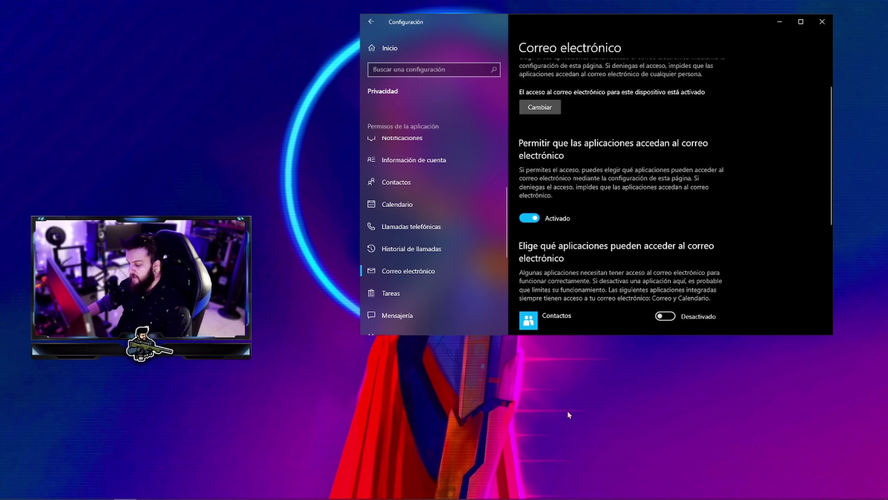
{"action": "scroll", "coordinate": [452, 288], "scroll_direction": "down", "scroll_amount": 3}
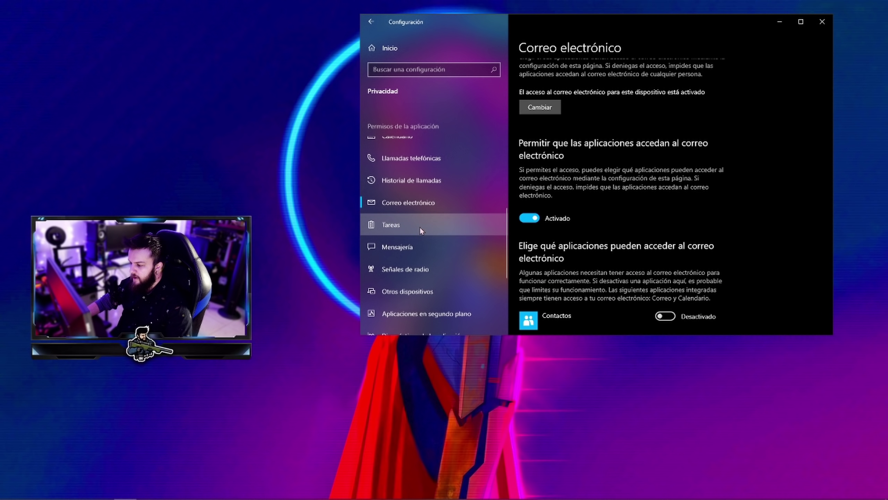
{"action": "left_click", "coordinate": [421, 226]}
{"action": "left_click", "coordinate": [529, 233]}
{"action": "scroll", "coordinate": [609, 259], "scroll_direction": "down", "scroll_amount": 5}
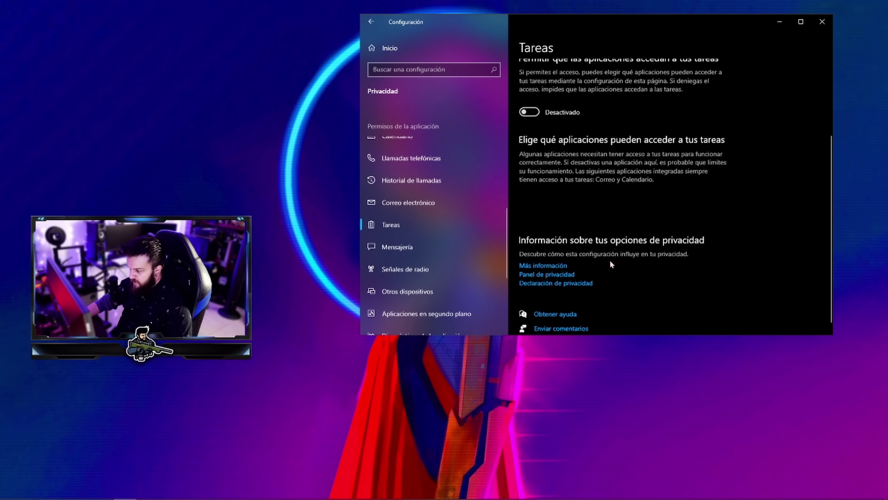
Turn off app access to messages under Mensajería and app control of the device's radios under Señales de radio.
{"action": "left_click", "coordinate": [449, 252]}
{"action": "scroll", "coordinate": [622, 255], "scroll_direction": "up", "scroll_amount": 1}
{"action": "left_click", "coordinate": [529, 274]}
{"action": "left_click", "coordinate": [493, 268]}
{"action": "left_click", "coordinate": [534, 282]}
{"action": "scroll", "coordinate": [598, 276], "scroll_direction": "down", "scroll_amount": 5}
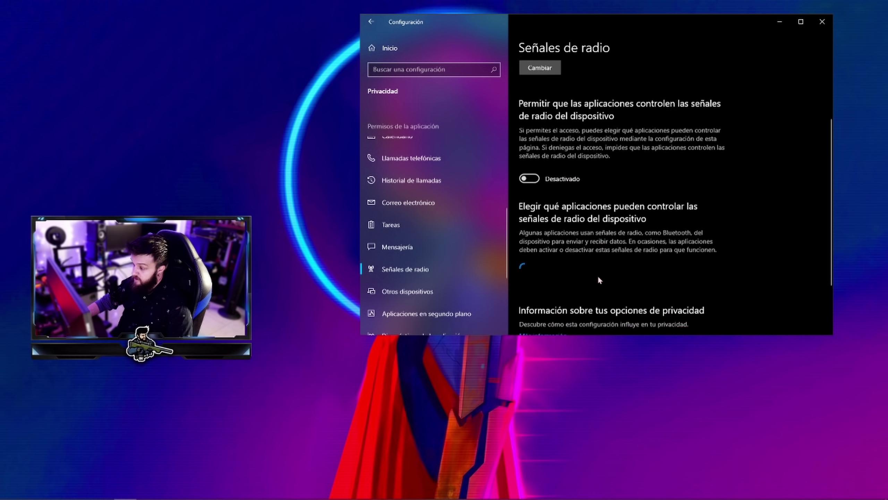
Turn off communication with unpaired devices under Otros dispositivos and stop apps from running under Aplicaciones en segundo plano.
{"action": "left_click", "coordinate": [427, 292]}
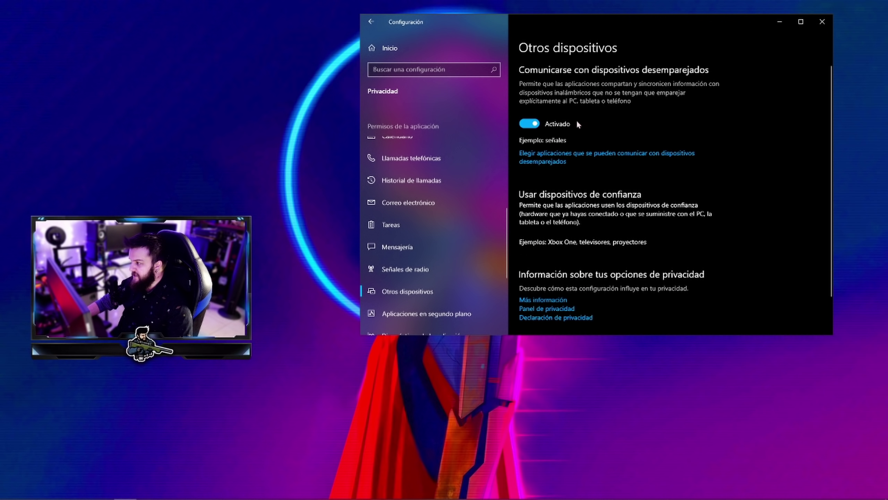
{"action": "left_click", "coordinate": [533, 124]}
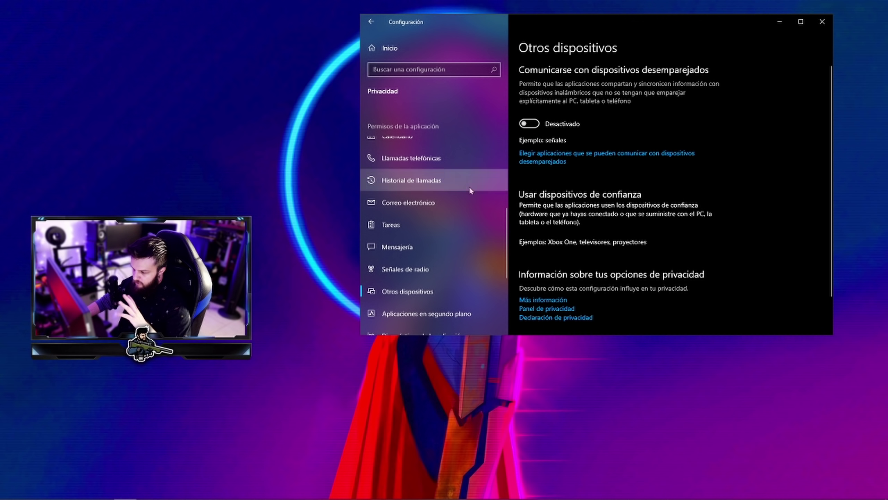
{"action": "scroll", "coordinate": [478, 179], "scroll_direction": "down", "scroll_amount": 3}
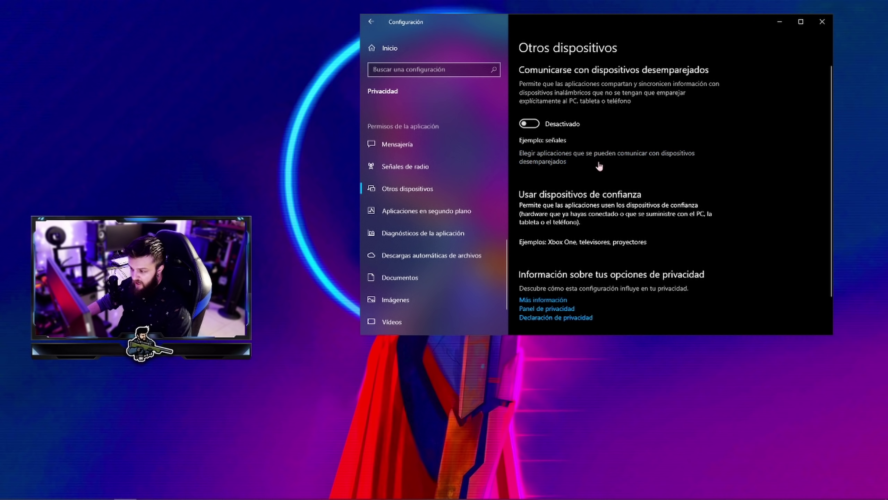
{"action": "scroll", "coordinate": [412, 212], "scroll_direction": "down", "scroll_amount": 1}
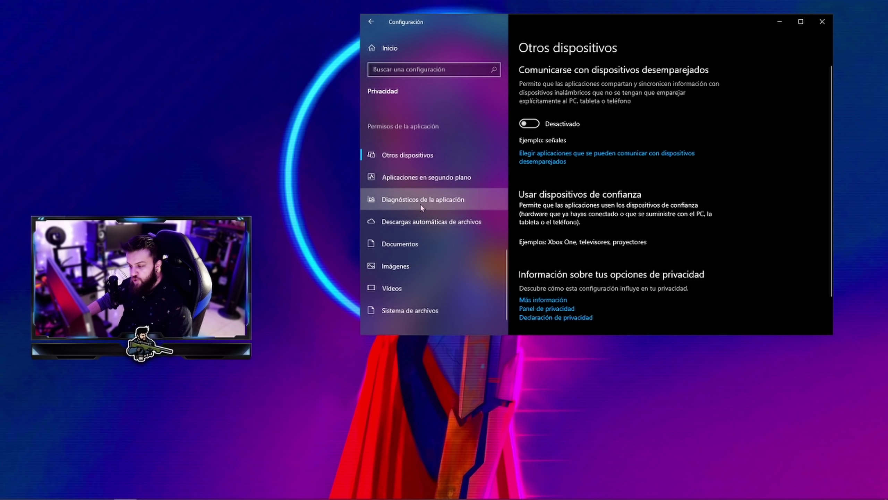
{"action": "left_click", "coordinate": [398, 178]}
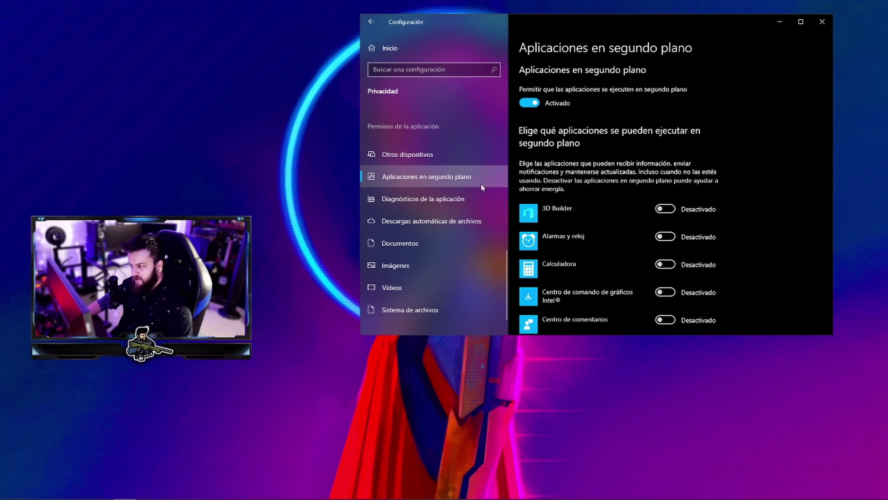
{"action": "left_click", "coordinate": [530, 103]}
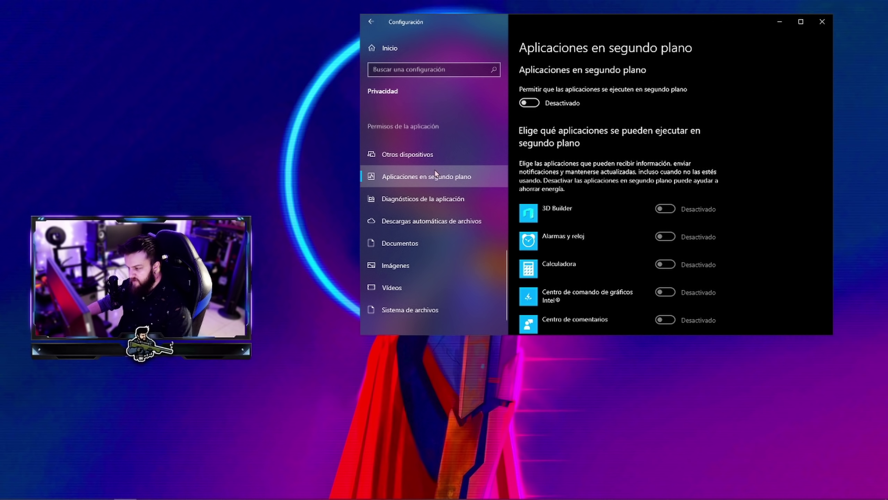
Turn off this device's access to app diagnostic information under Diagnósticos de la aplicación.
{"action": "left_click", "coordinate": [421, 199]}
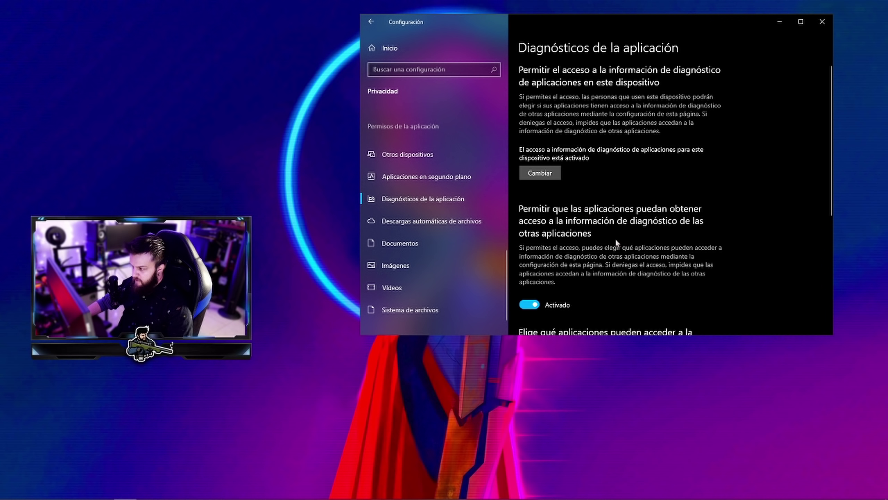
{"action": "left_click", "coordinate": [540, 173]}
{"action": "left_click", "coordinate": [496, 142]}
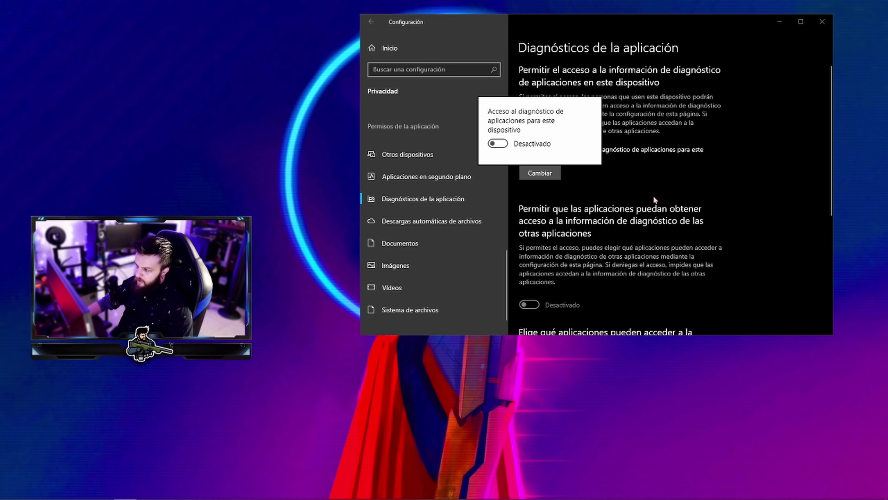
{"action": "left_click", "coordinate": [654, 197]}
{"action": "scroll", "coordinate": [616, 274], "scroll_direction": "down", "scroll_amount": 5}
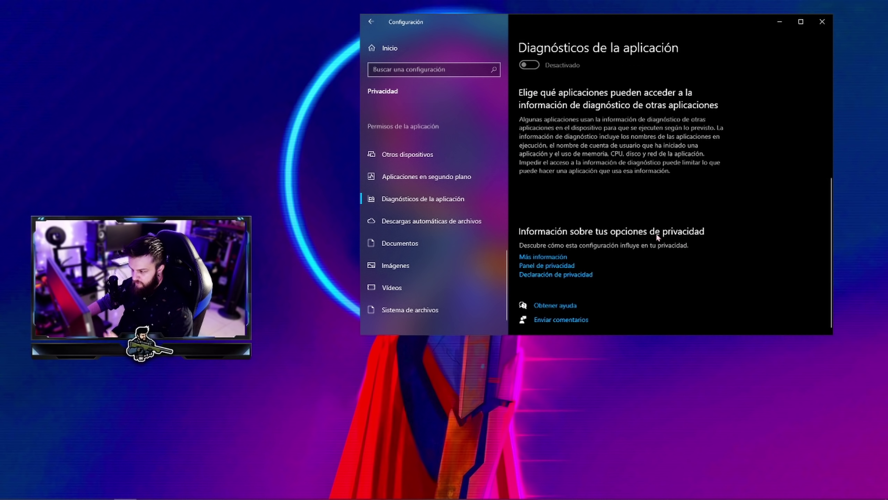
Review the app permissions for Documentos, Imágenes, Vídeos and Sistema de archivos.
{"action": "left_click", "coordinate": [419, 242]}
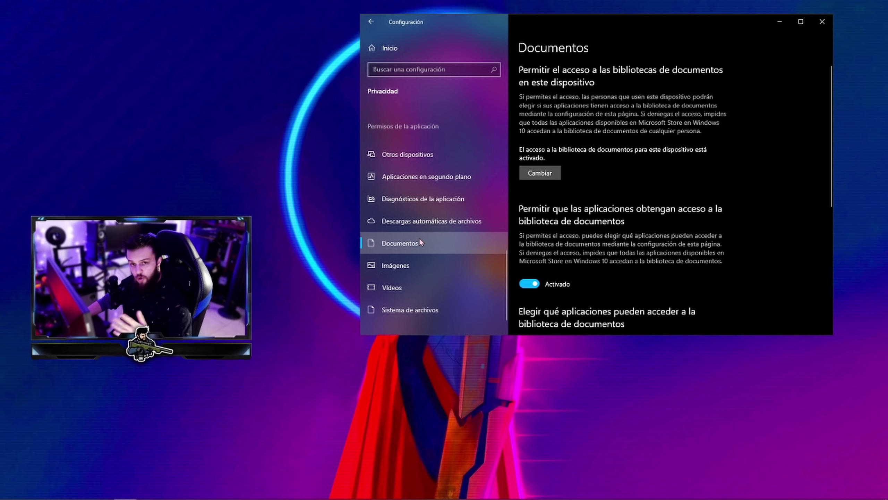
{"action": "scroll", "coordinate": [419, 239], "scroll_direction": "down", "scroll_amount": 1}
{"action": "left_click", "coordinate": [412, 247]}
{"action": "left_click", "coordinate": [425, 264]}
{"action": "left_click", "coordinate": [419, 285]}
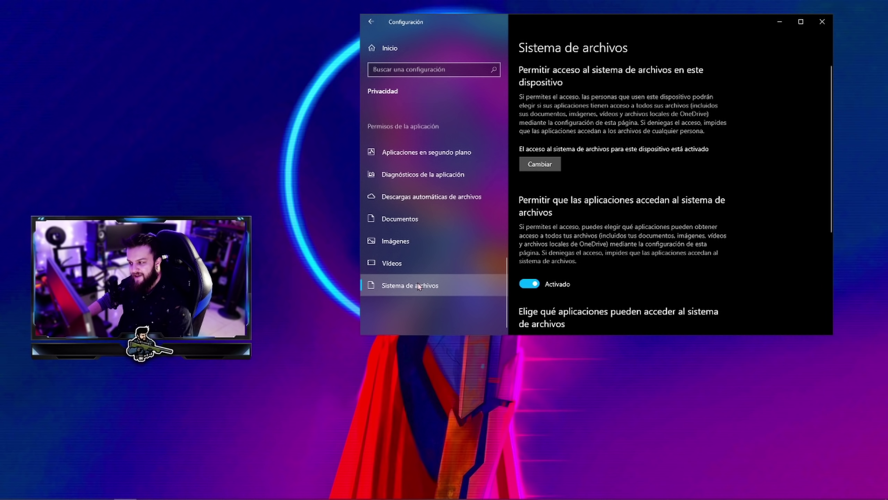
Return to the Configuración home page, search for "concen" and review the Asistente de concentración options and automatic rules.
{"action": "left_click", "coordinate": [374, 23]}
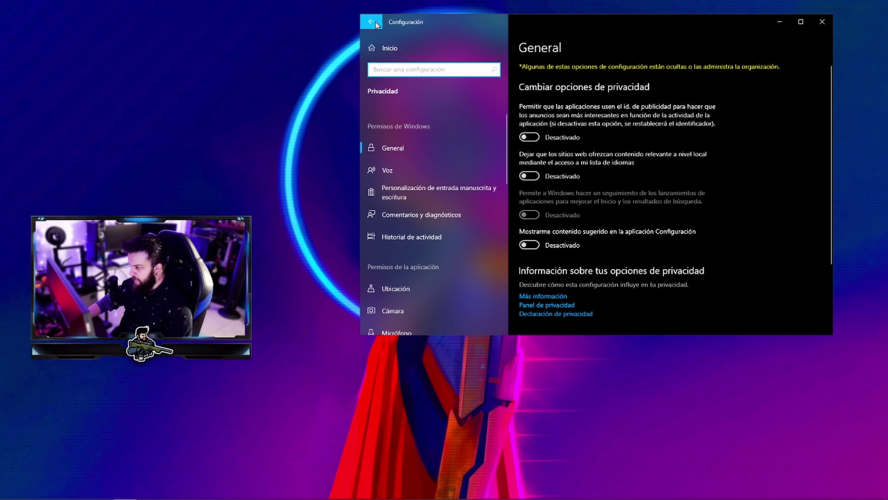
{"action": "left_click", "coordinate": [374, 22]}
{"action": "type", "text": "concen"}
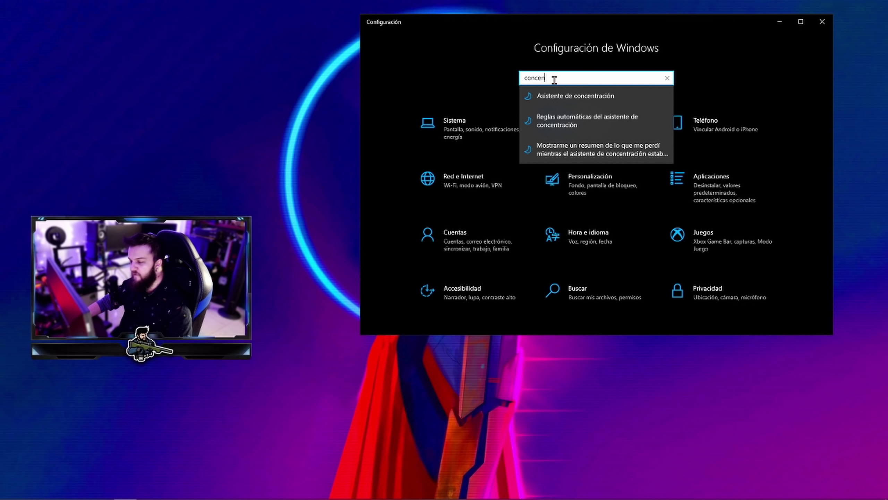
{"action": "left_click", "coordinate": [551, 97]}
{"action": "scroll", "coordinate": [611, 169], "scroll_direction": "down", "scroll_amount": 3}
{"action": "scroll", "coordinate": [519, 125], "scroll_direction": "up", "scroll_amount": 3}
{"action": "scroll", "coordinate": [665, 165], "scroll_direction": "down", "scroll_amount": 5}
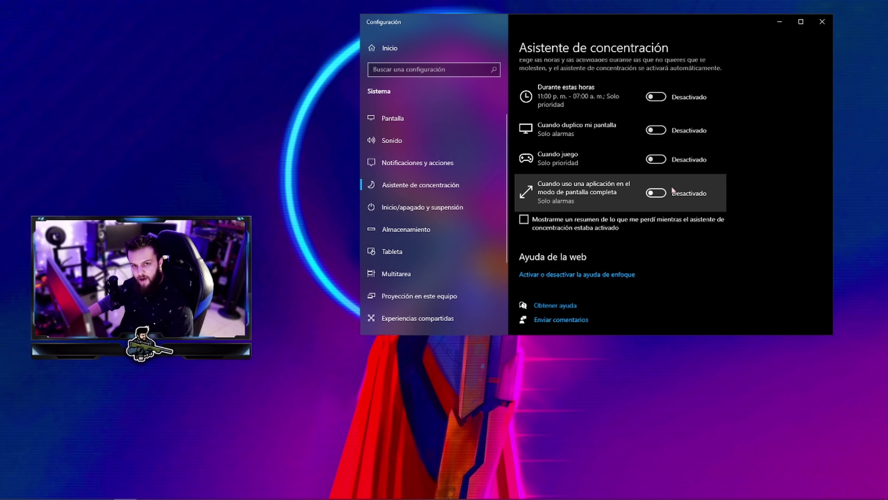
Look through the remaining Sistema settings, starting with Almacenamiento, and close Configuración.
{"action": "left_click", "coordinate": [416, 185]}
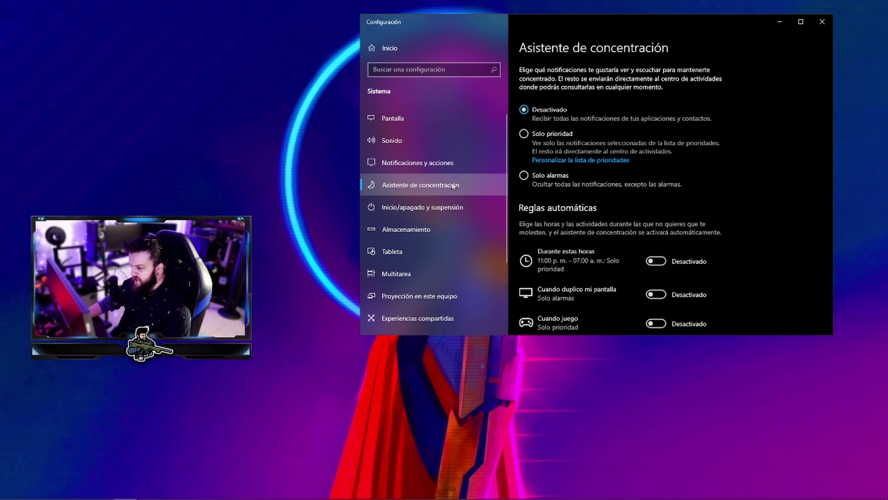
{"action": "left_click", "coordinate": [405, 230]}
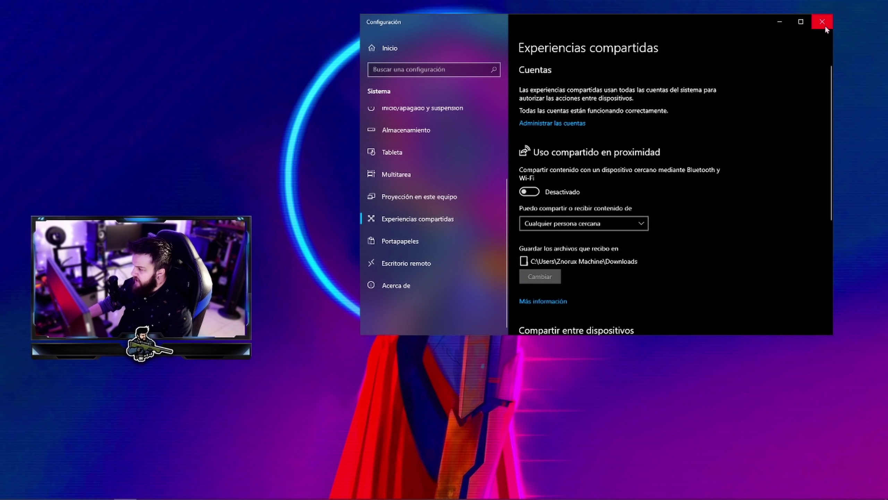
{"action": "left_click", "coordinate": [822, 23]}
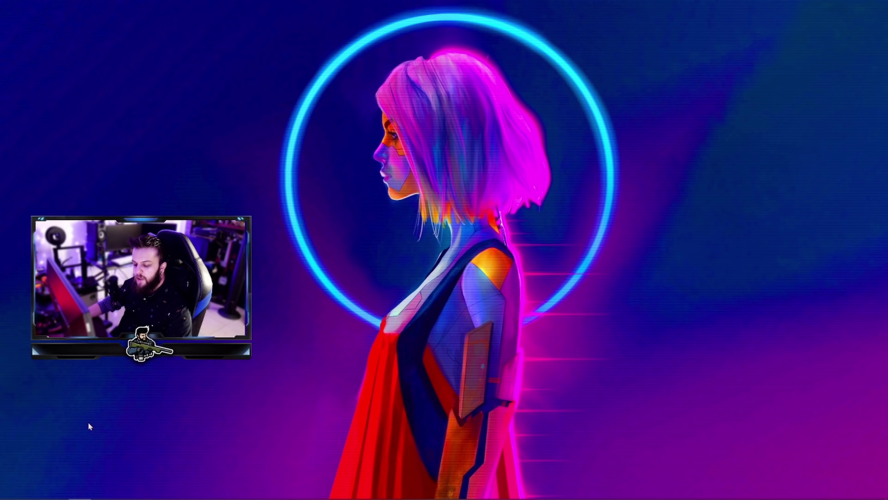
Open the Windows Temp folder by running "temp" from the Ejecutar dialog.
{"action": "left_click", "coordinate": [5, 496]}
{"action": "type", "text": "ejecutar"}
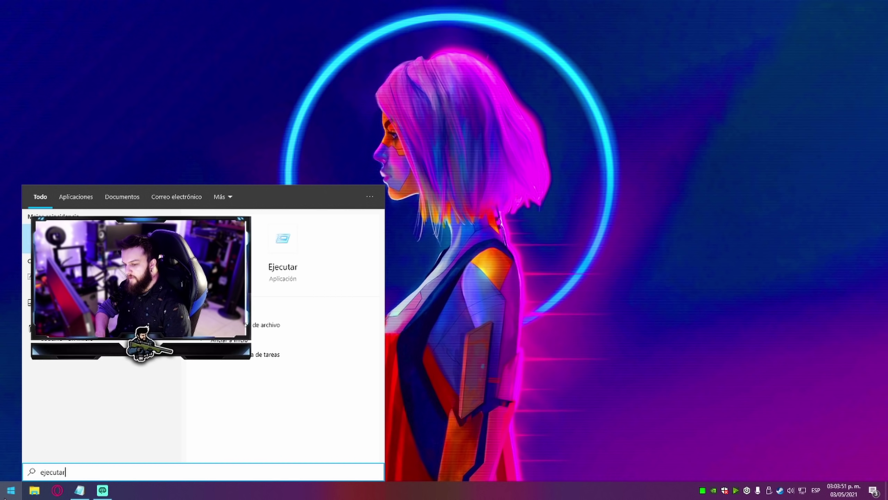
{"action": "key", "text": "Return"}
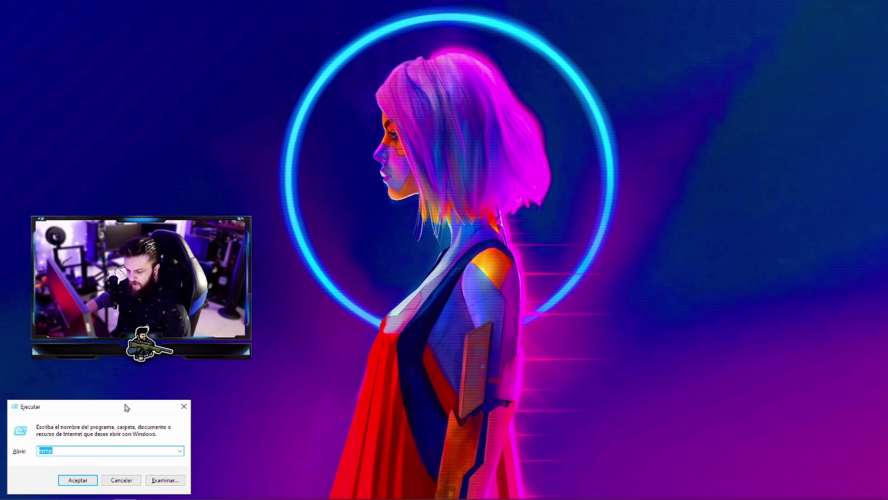
{"action": "left_click", "coordinate": [74, 477]}
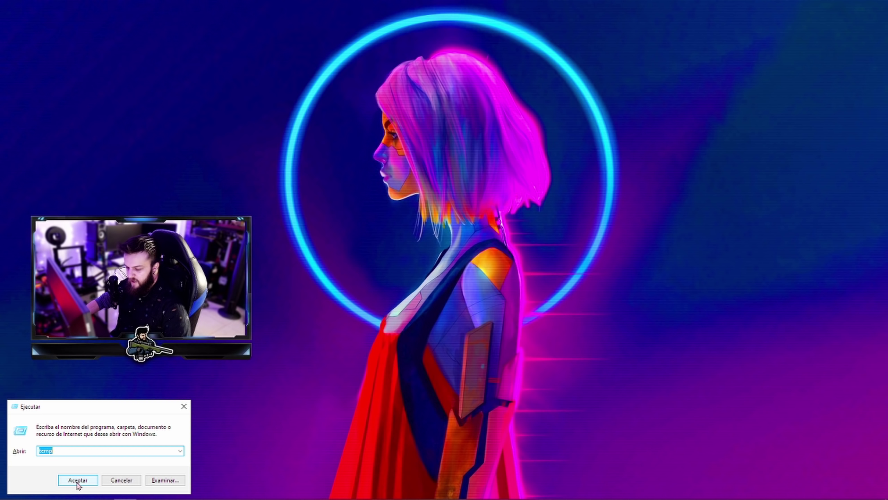
Delete all files and folders inside the Windows Temp folder.
{"action": "left_click", "coordinate": [479, 263]}
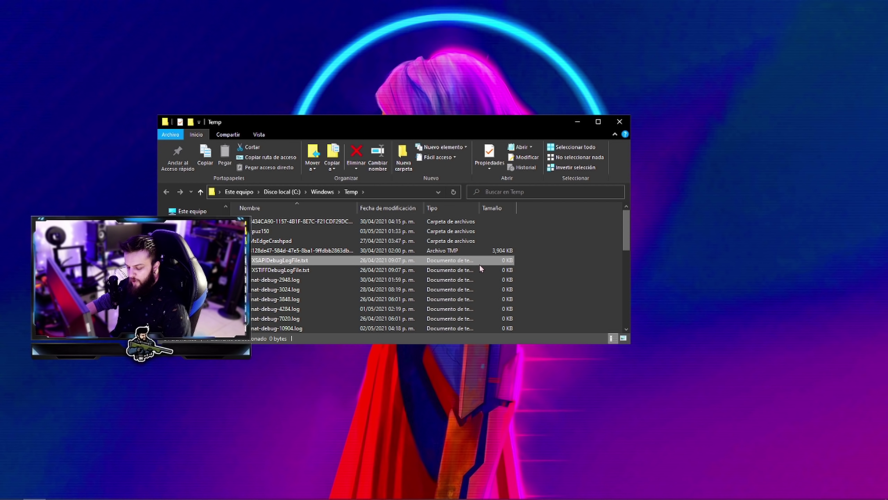
{"action": "key", "text": "ctrl+a"}
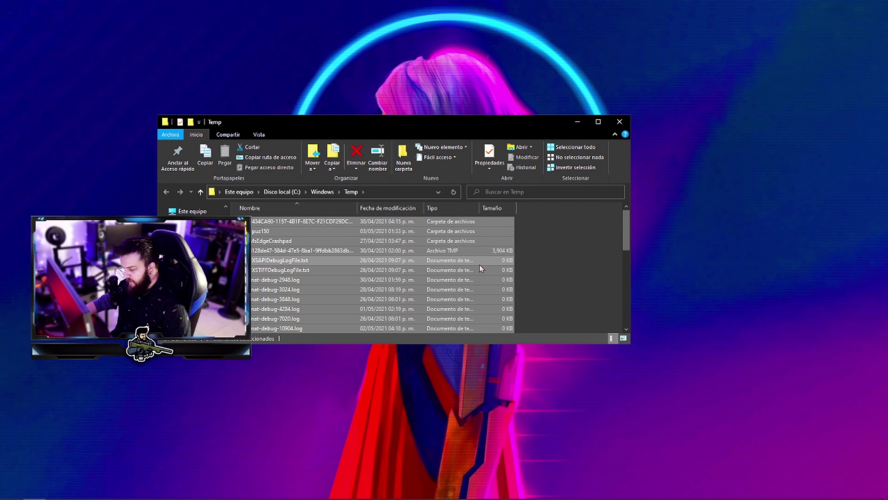
{"action": "right_click", "coordinate": [310, 293]}
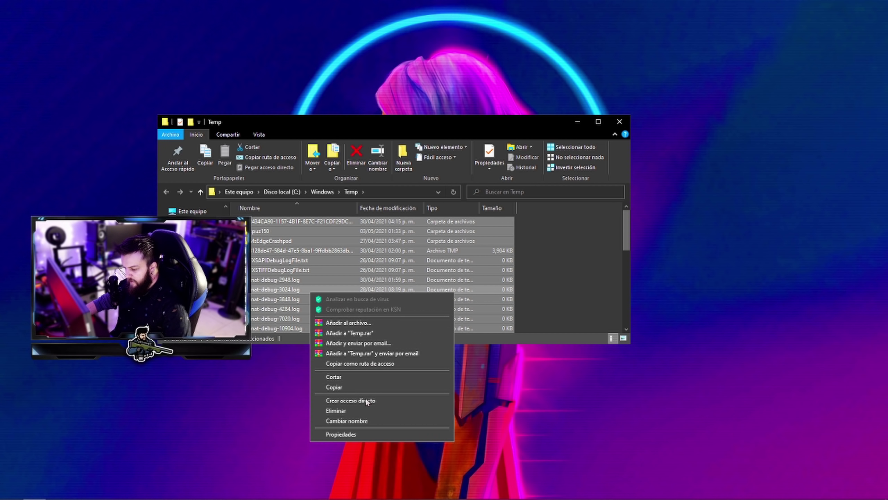
{"action": "left_click", "coordinate": [356, 410]}
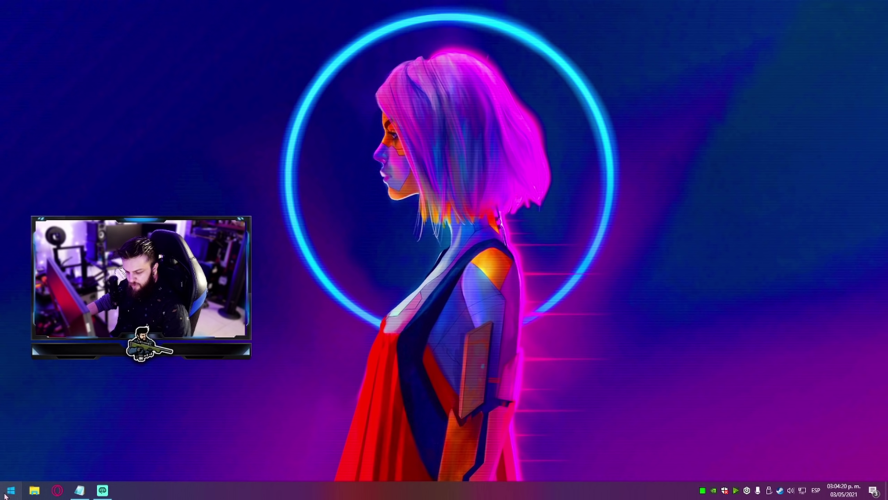
Open the user's local Temp folder by running "%temp%" from the Ejecutar dialog.
{"action": "left_click", "coordinate": [7, 491]}
{"action": "type", "text": "EJECUTAR"}
{"action": "key", "text": "Return"}
{"action": "left_click_drag", "start_coordinate": [107, 410], "coordinate": [497, 203]}
{"action": "left_click", "coordinate": [480, 246]}
{"action": "double_click", "coordinate": [482, 247]}
{"action": "type", "text": "%TEMP"}
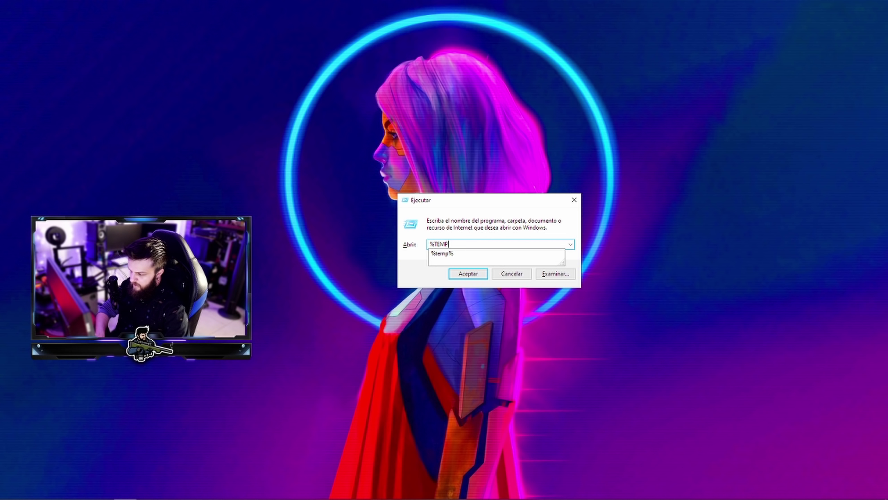
{"action": "key", "text": "BackSpace"}
{"action": "key", "text": "BackSpace"}
{"action": "key", "text": "BackSpace"}
{"action": "key", "text": "BackSpace"}
{"action": "type", "text": "temp%"}
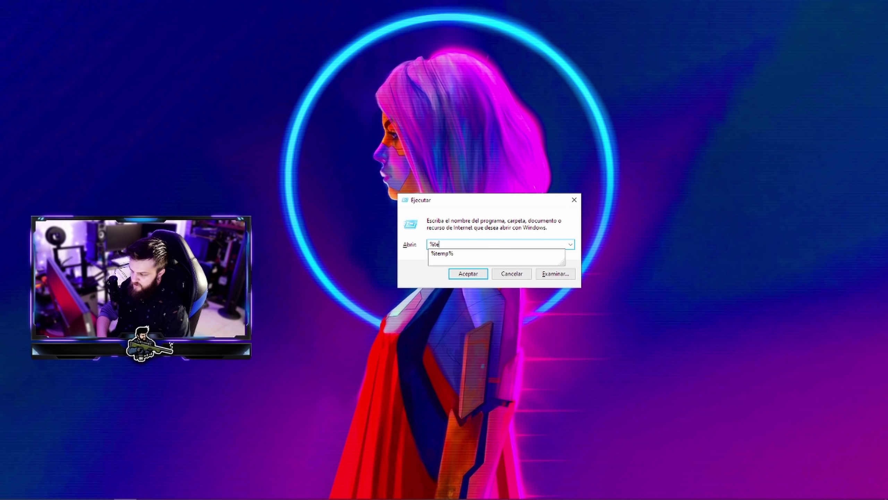
{"action": "key", "text": "Return"}
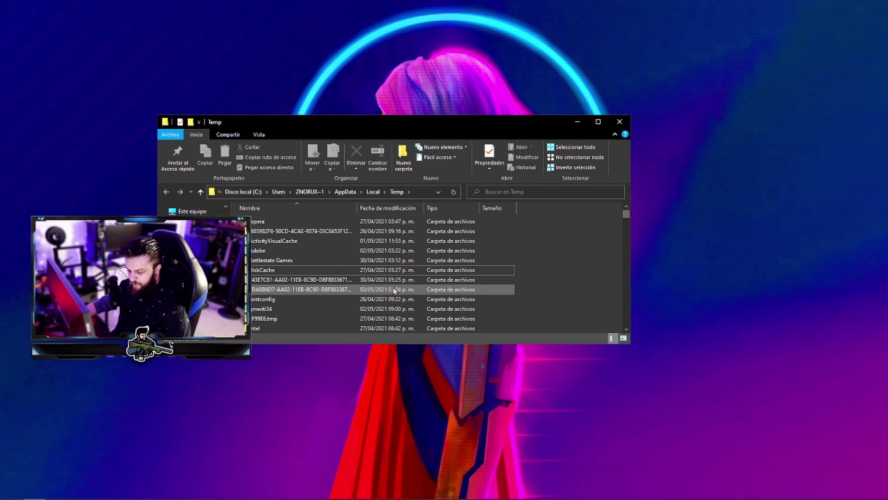
Delete all files and folders inside the user's local Temp folder.
{"action": "key", "text": "ctrl+a"}
{"action": "right_click", "coordinate": [343, 264]}
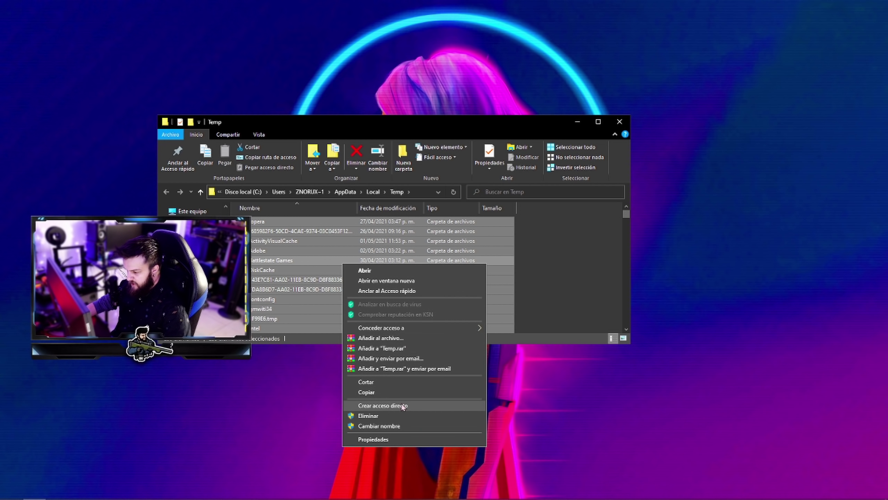
{"action": "left_click", "coordinate": [379, 416]}
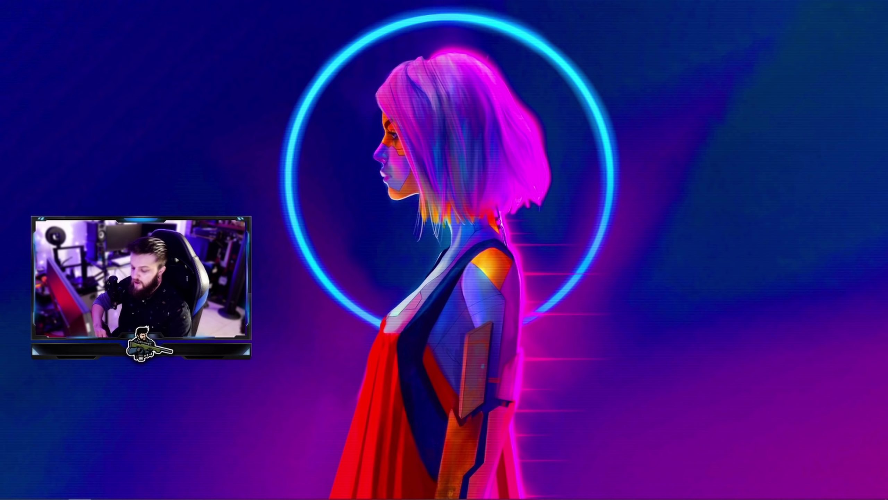
Switch to Discord and review the Avanzado settings, including Aceleración por hardware, and the Overlay settings.
{"action": "key", "text": "super"}
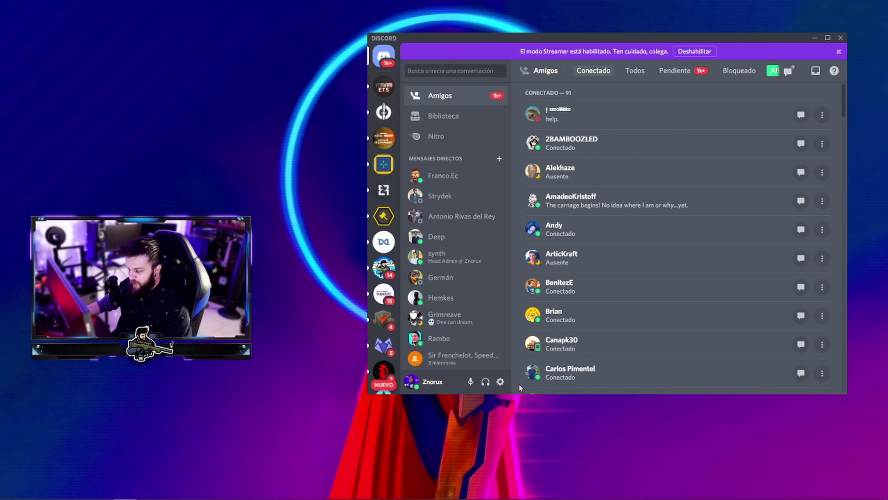
{"action": "left_click", "coordinate": [500, 382]}
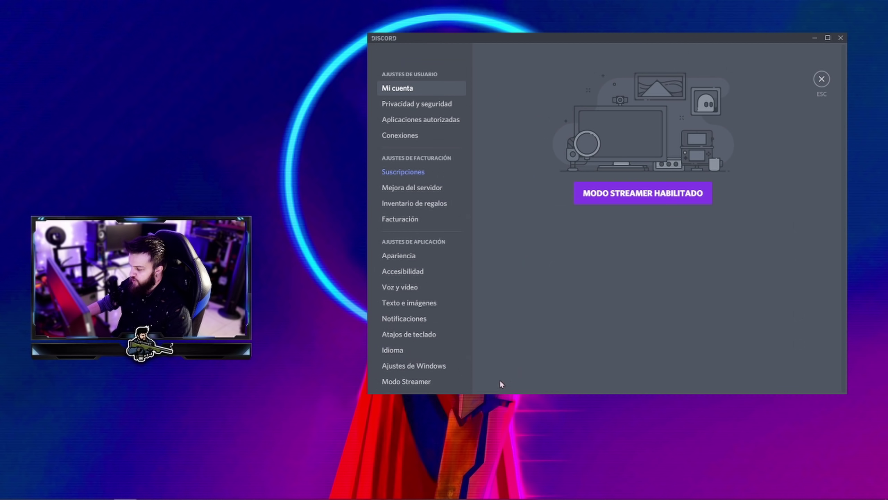
{"action": "left_click", "coordinate": [828, 38]}
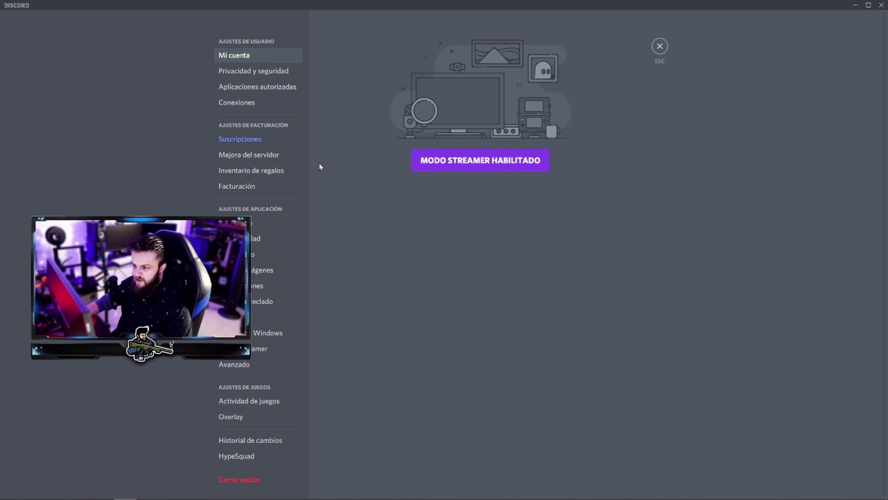
{"action": "left_click", "coordinate": [243, 371]}
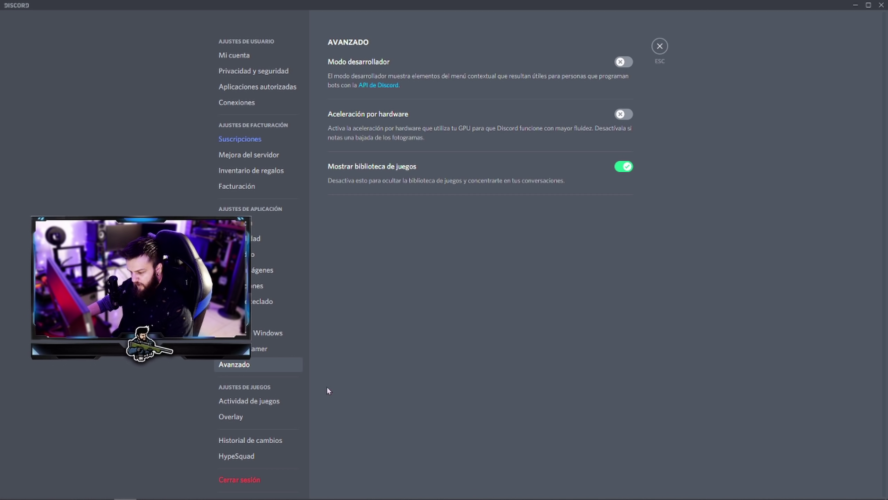
{"action": "left_click", "coordinate": [241, 417]}
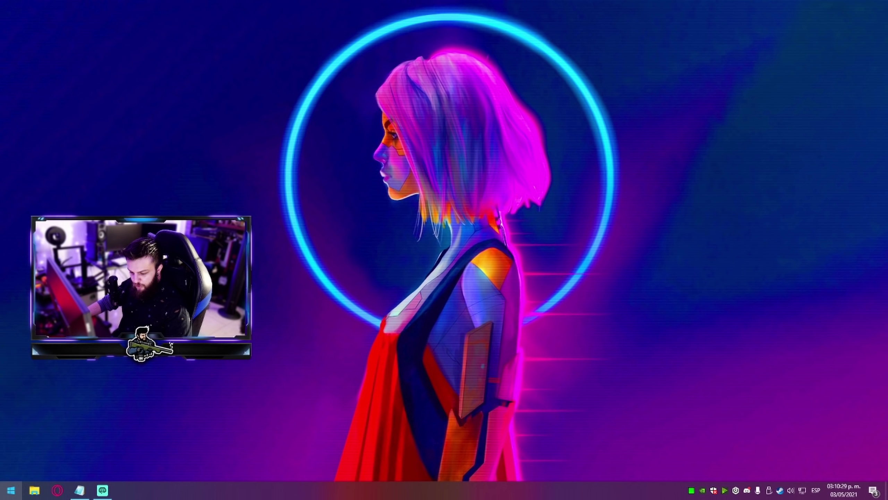
Switch to Spotify, review the advanced preferences for startup behaviour and hardware acceleration, and close it.
{"action": "left_click", "coordinate": [9, 495]}
{"action": "type", "text": "spotify"}
{"action": "key", "text": "Return"}
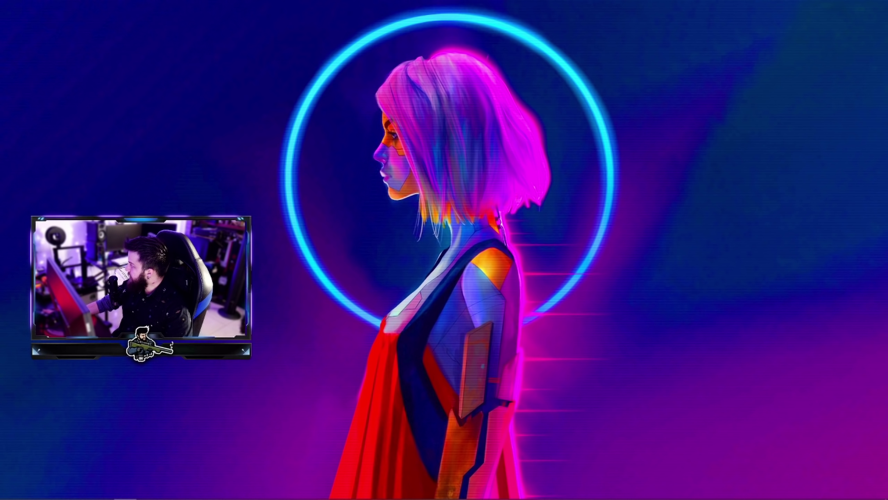
{"action": "left_click", "coordinate": [15, 12]}
{"action": "mouse_move", "coordinate": [31, 41]}
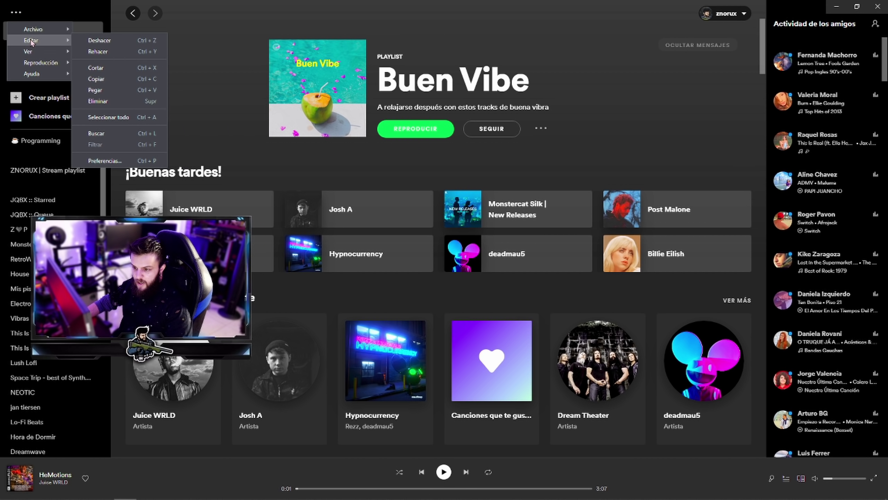
{"action": "left_click", "coordinate": [105, 160]}
{"action": "scroll", "coordinate": [296, 256], "scroll_direction": "down", "scroll_amount": 1}
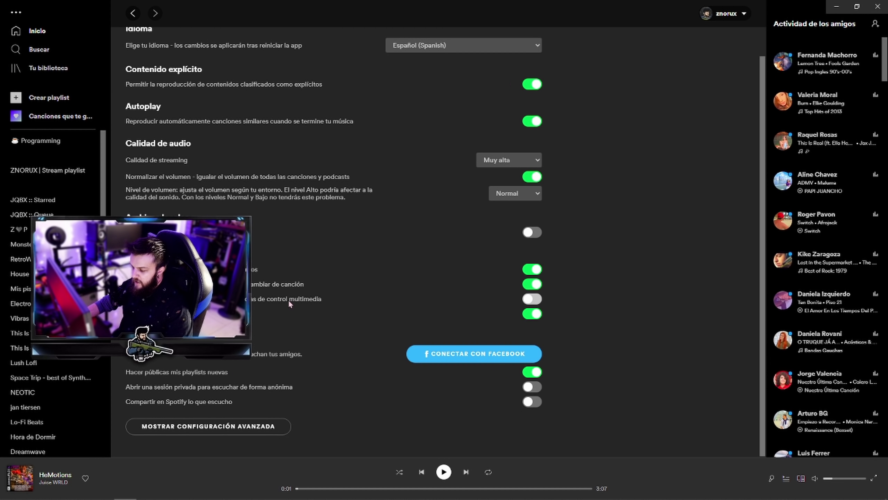
{"action": "left_click", "coordinate": [214, 430]}
{"action": "scroll", "coordinate": [347, 329], "scroll_direction": "down", "scroll_amount": 6}
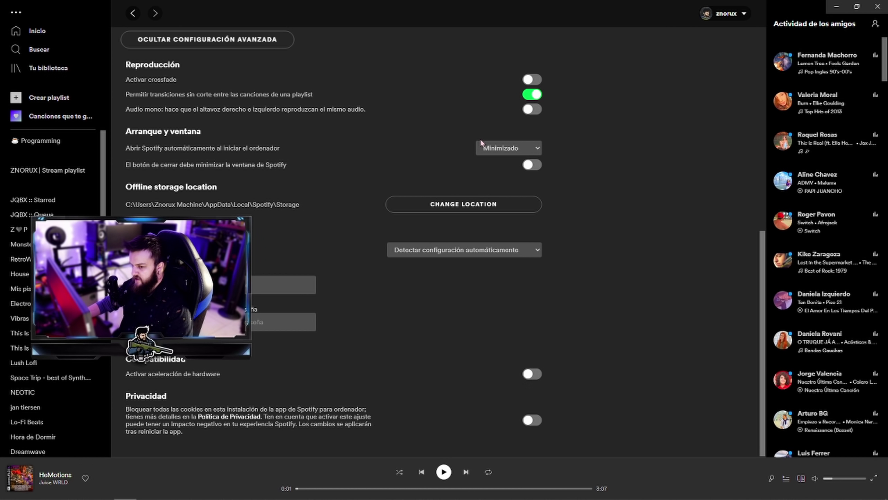
{"action": "key", "text": "alt+F4"}
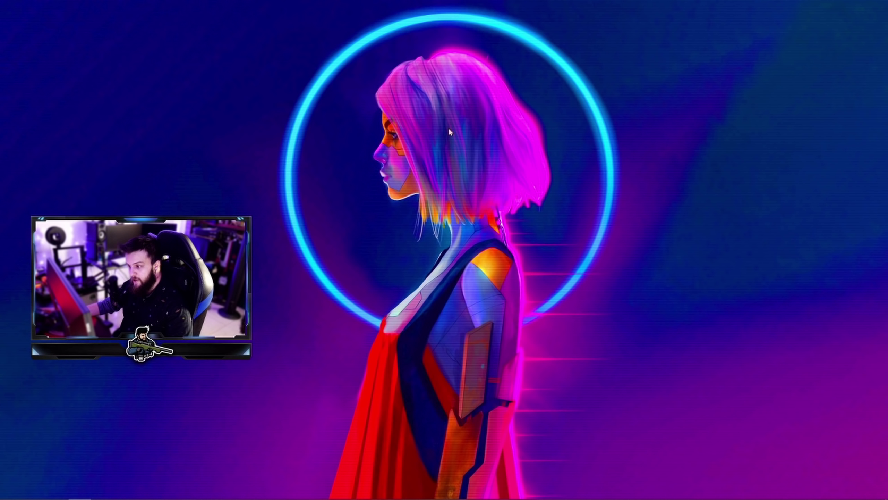
Switch to Opera GX, search its settings for "hard" to check the hardware acceleration option, and close the browser.
{"action": "mouse_move", "coordinate": [50, 496]}
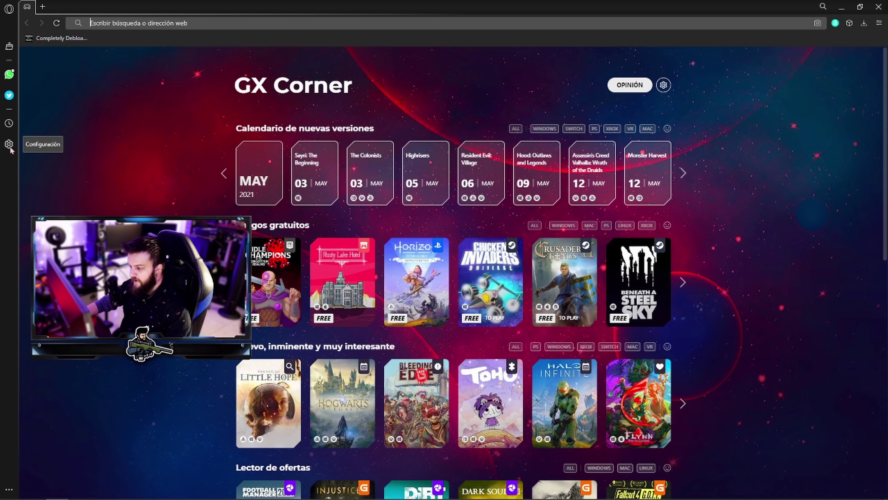
{"action": "left_click", "coordinate": [9, 144]}
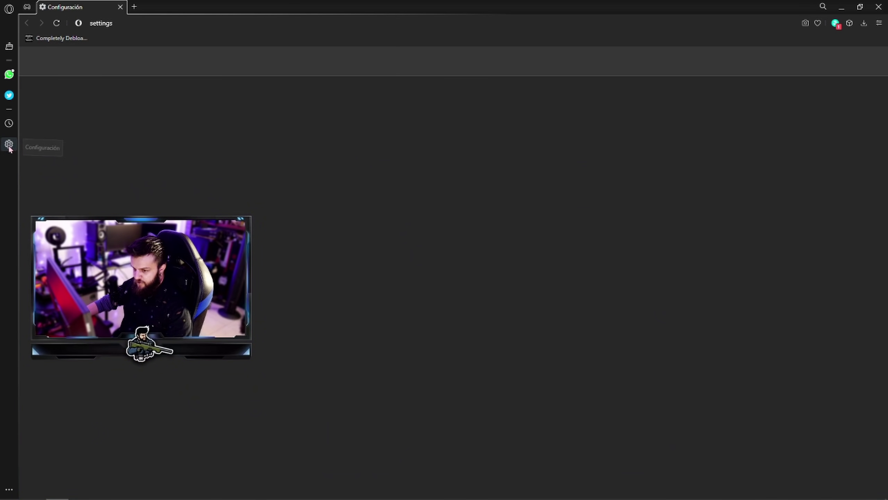
{"action": "left_click", "coordinate": [820, 62]}
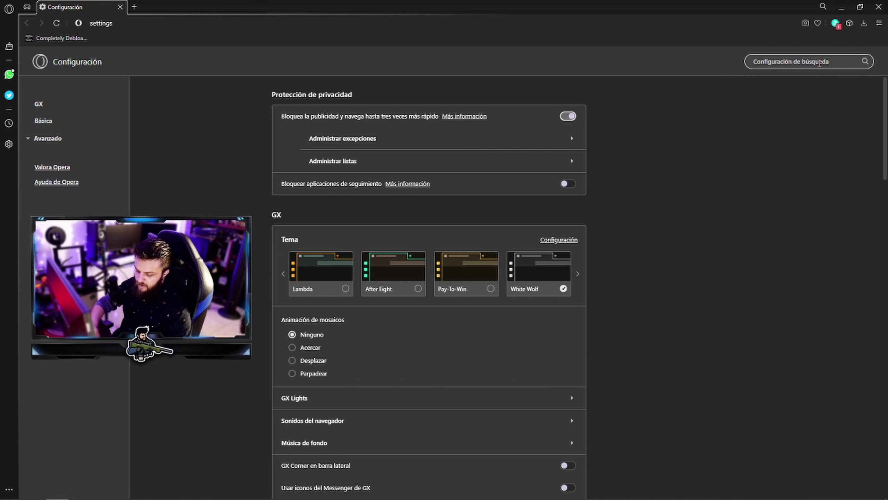
{"action": "type", "text": "aceler"}
{"action": "key", "text": "BackSpace"}
{"action": "key", "text": "BackSpace"}
{"action": "key", "text": "BackSpace"}
{"action": "key", "text": "BackSpace"}
{"action": "key", "text": "BackSpace"}
{"action": "key", "text": "BackSpace"}
{"action": "type", "text": "hard"}
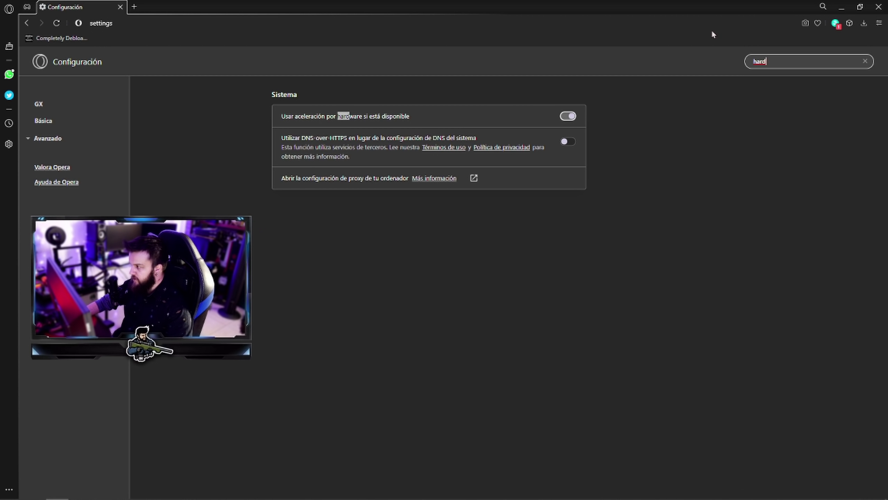
{"action": "left_click", "coordinate": [879, 7]}
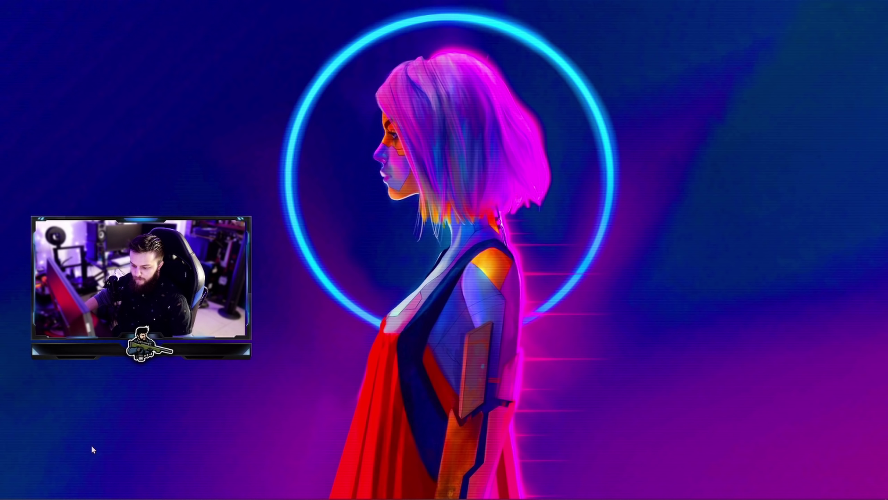
Open the farag2/Windows-10-Sophia-Script page on GitHub in Opera GX and find the table of supported Windows 10 versions.
{"action": "left_click", "coordinate": [60, 491]}
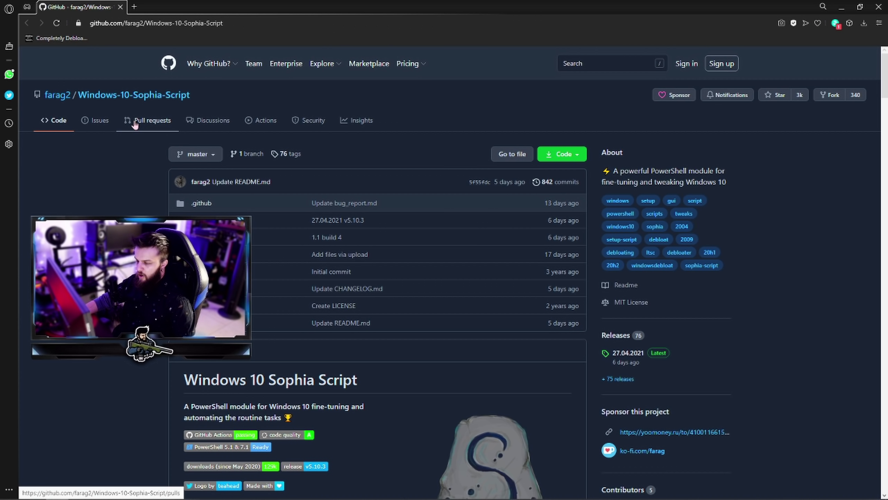
{"action": "scroll", "coordinate": [125, 182], "scroll_direction": "down", "scroll_amount": 10}
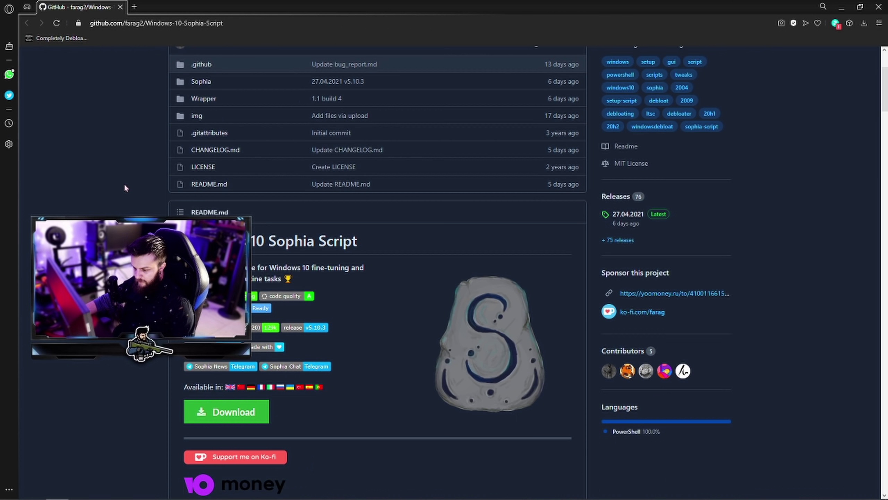
{"action": "scroll", "coordinate": [122, 180], "scroll_direction": "down", "scroll_amount": 6}
{"action": "left_click_drag", "start_coordinate": [189, 150], "coordinate": [489, 224]}
{"action": "left_click", "coordinate": [522, 220]}
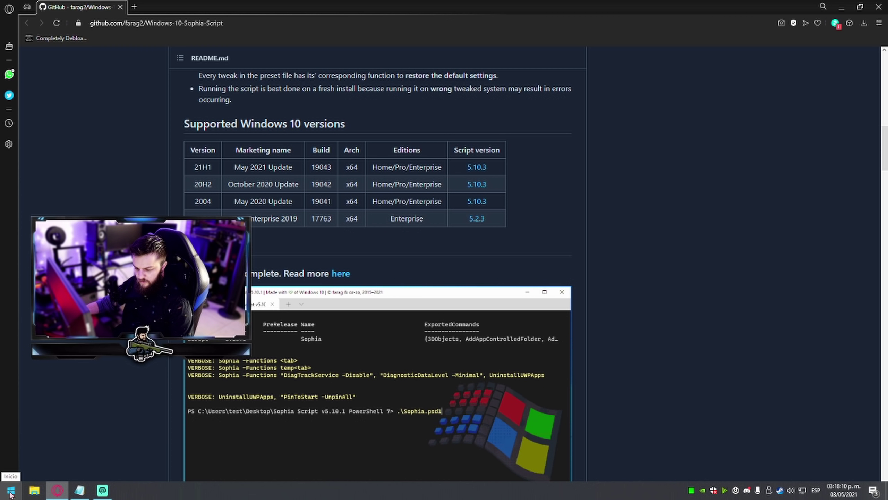
Check the installed Windows version by running "winver" from the Ejecutar dialog, keeping the version table in view.
{"action": "left_click", "coordinate": [10, 491]}
{"action": "type", "text": "ejecu"}
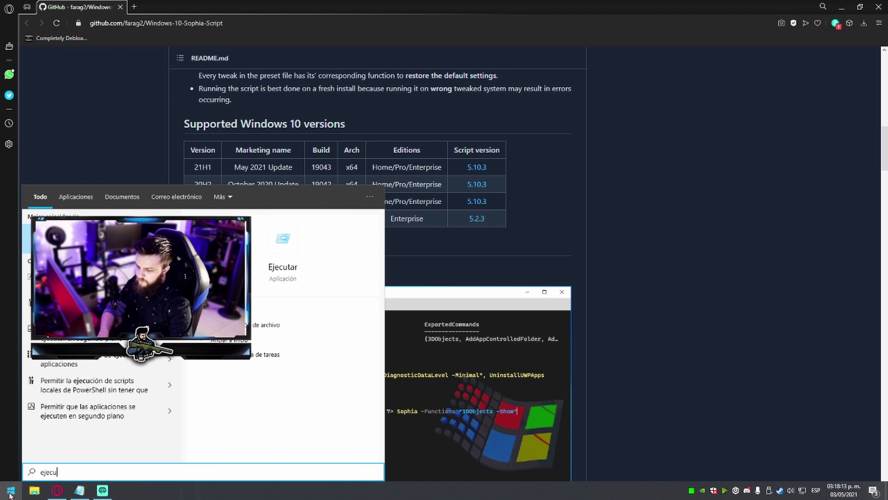
{"action": "key", "text": "Return"}
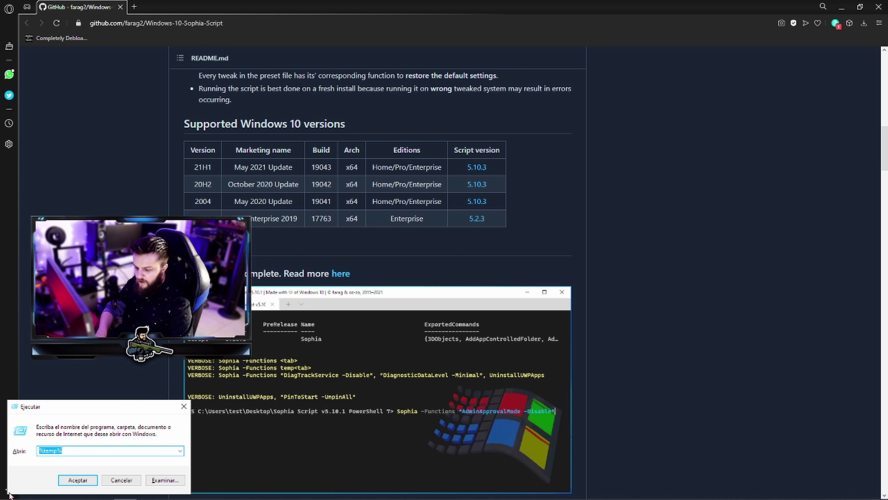
{"action": "left_click_drag", "start_coordinate": [94, 406], "coordinate": [621, 159]}
{"action": "type", "text": "winver"}
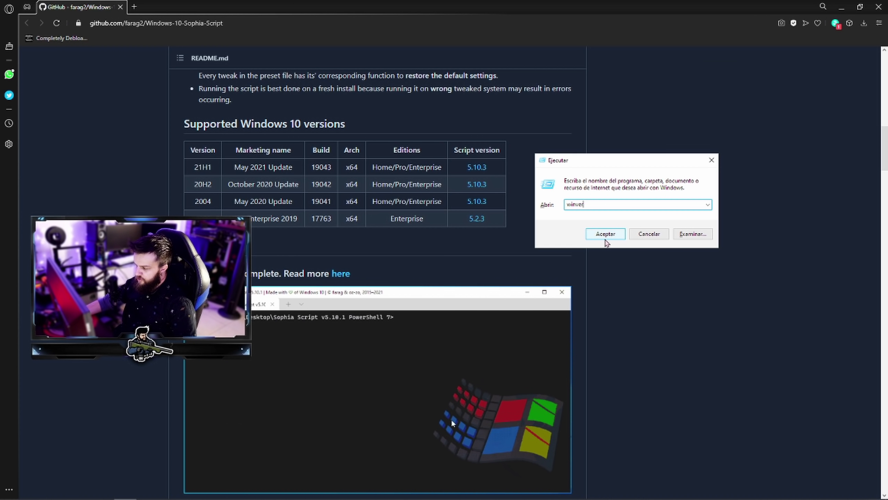
{"action": "left_click", "coordinate": [606, 234]}
{"action": "left_click_drag", "start_coordinate": [106, 46], "coordinate": [614, 145]}
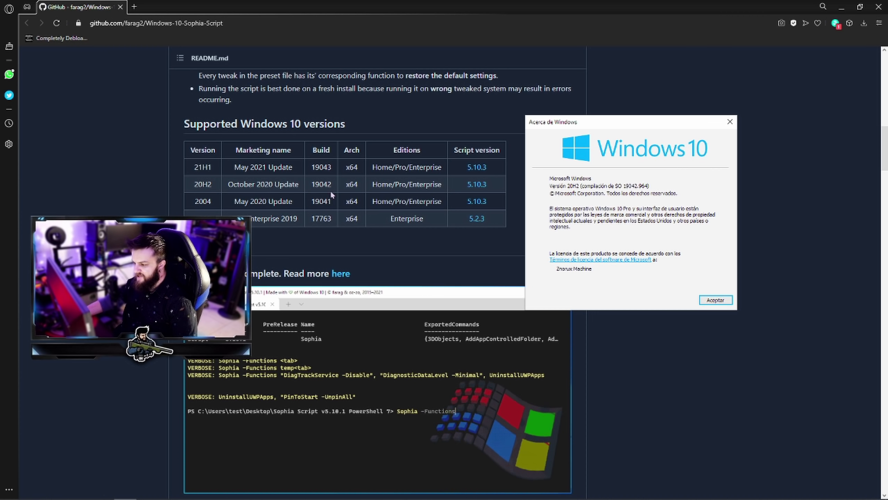
Download Sophia.Script.v5.10.3.zip from the 5.10.3 release linked for Windows version 20H2 and open the archive.
{"action": "left_click", "coordinate": [470, 189]}
{"action": "scroll", "coordinate": [509, 235], "scroll_direction": "down", "scroll_amount": 15}
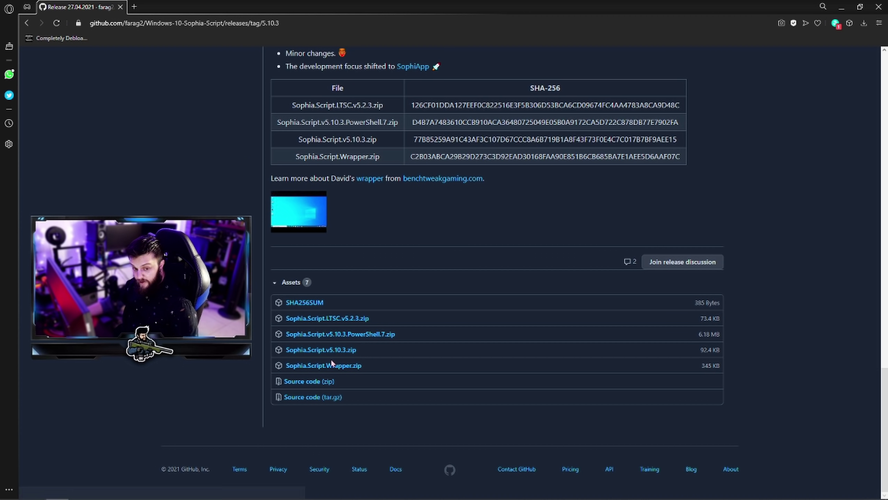
{"action": "left_click", "coordinate": [349, 350]}
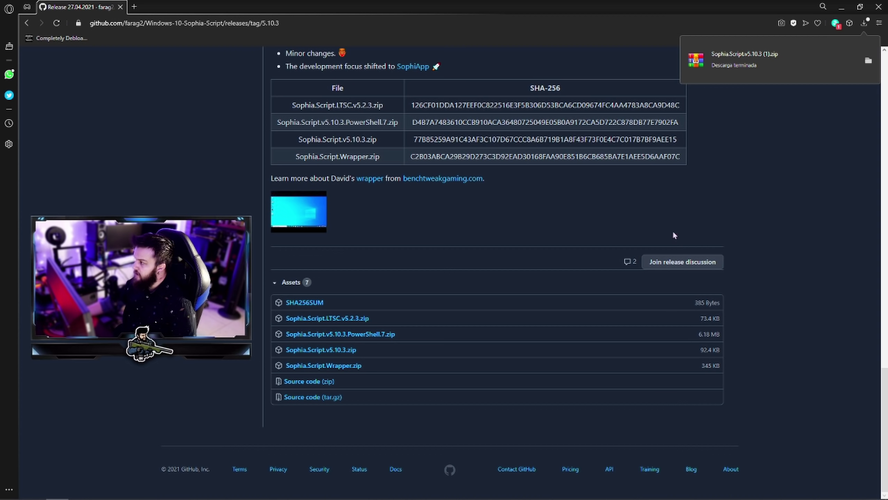
{"action": "left_click", "coordinate": [772, 70]}
{"action": "left_click_drag", "start_coordinate": [356, 144], "coordinate": [492, 74]}
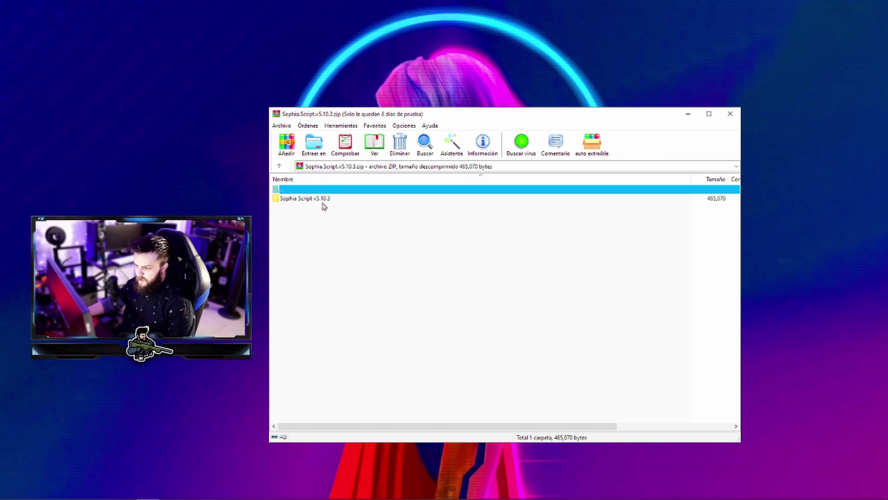
Extract the Sophia Script v5.10.3 folder from the archive to the desktop and close the archive.
{"action": "left_click", "coordinate": [323, 201]}
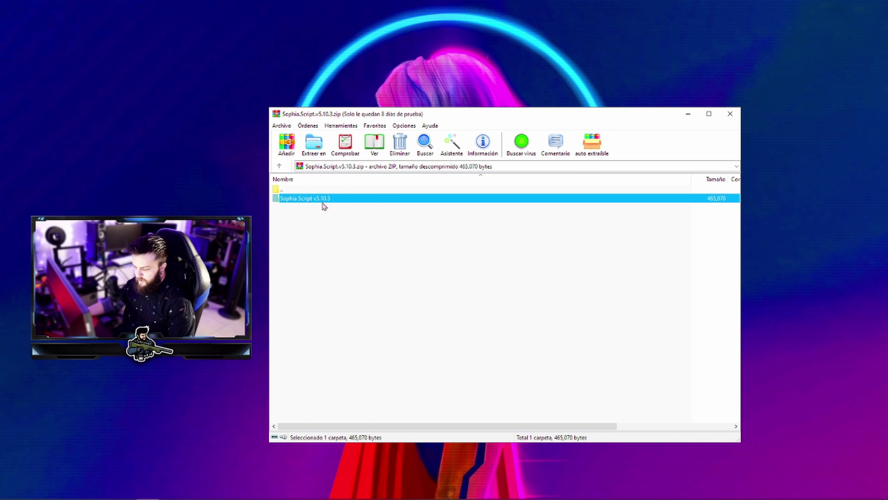
{"action": "left_click_drag", "start_coordinate": [322, 203], "coordinate": [329, 195]}
{"action": "left_click_drag", "start_coordinate": [468, 43], "coordinate": [465, 97]}
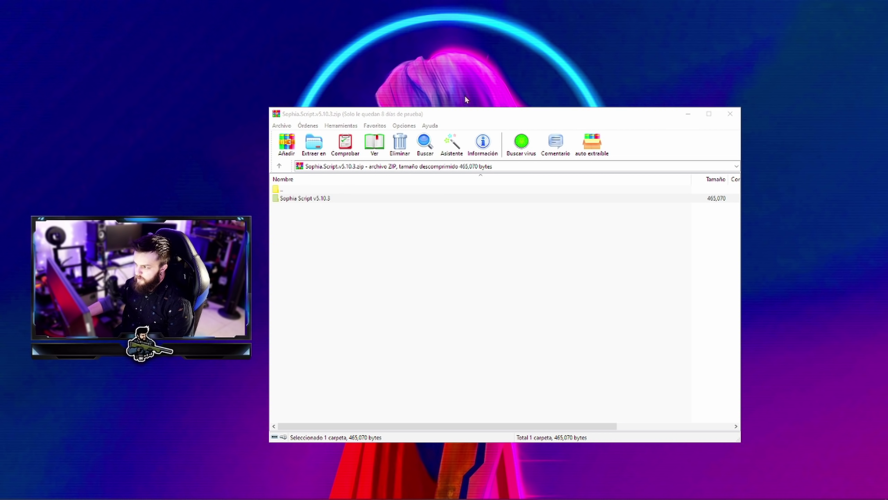
{"action": "right_click", "coordinate": [717, 90]}
{"action": "left_click", "coordinate": [733, 118]}
{"action": "left_click", "coordinate": [730, 115]}
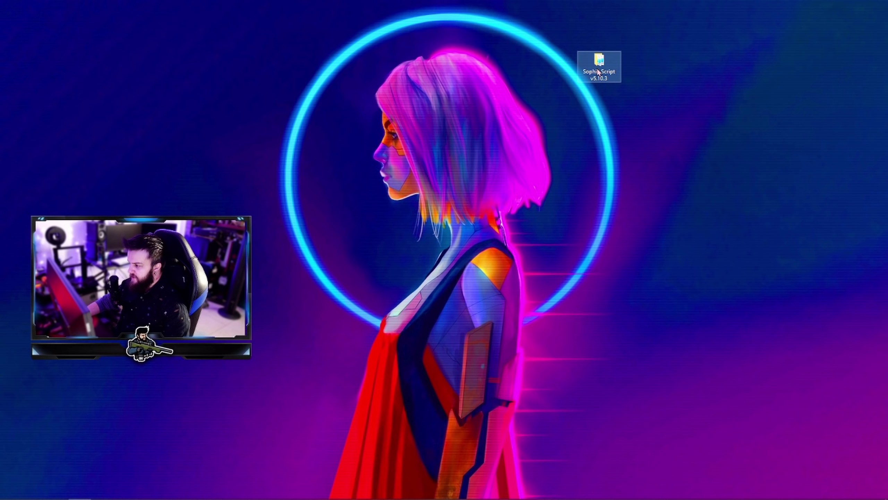
Open the Sophia Script v5.10.3 folder on the desktop and launch Windows PowerShell as administrator from that folder.
{"action": "double_click", "coordinate": [599, 74]}
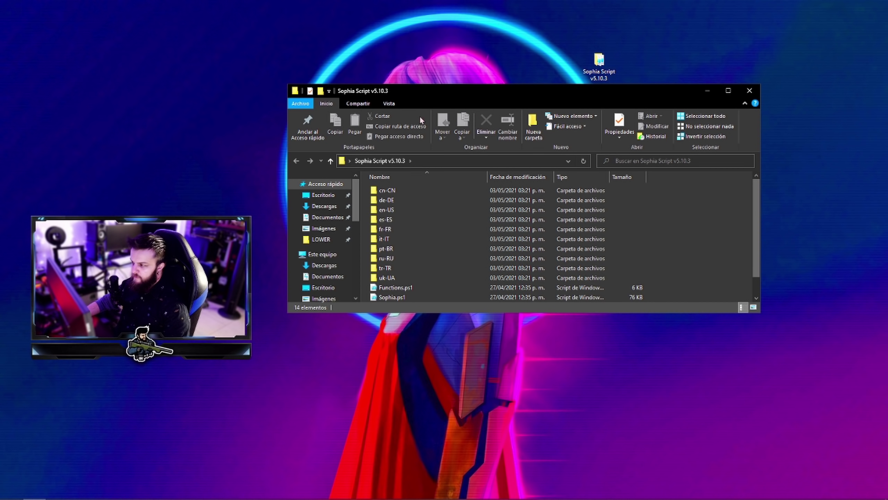
{"action": "left_click_drag", "start_coordinate": [411, 90], "coordinate": [491, 102]}
{"action": "left_click", "coordinate": [379, 115]}
{"action": "mouse_move", "coordinate": [411, 154]}
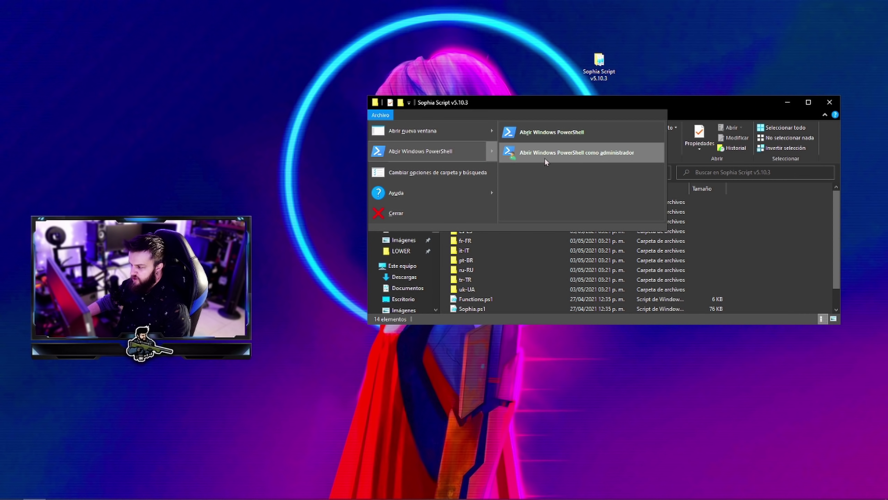
{"action": "left_click", "coordinate": [595, 154]}
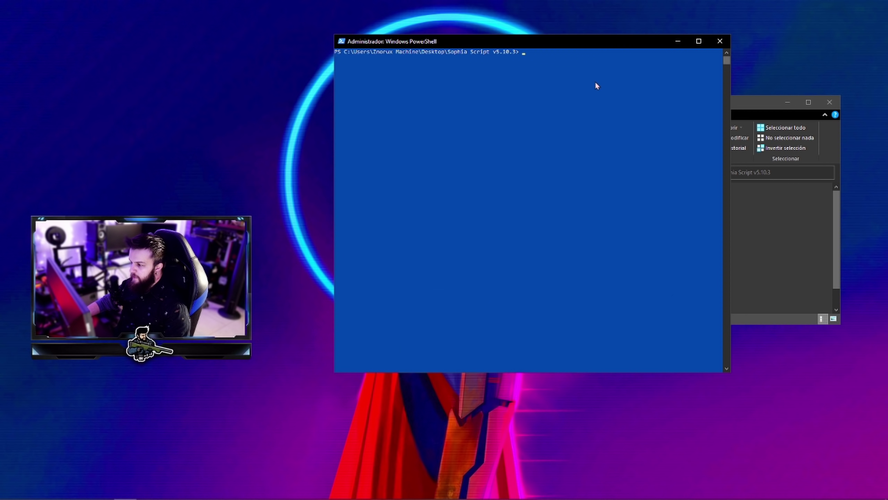
Run "Set-ExecutionPolicy -ExecutionPolicy Bypass -Scope Process -Force" in the administrator PowerShell window.
{"action": "right_click", "coordinate": [546, 85]}
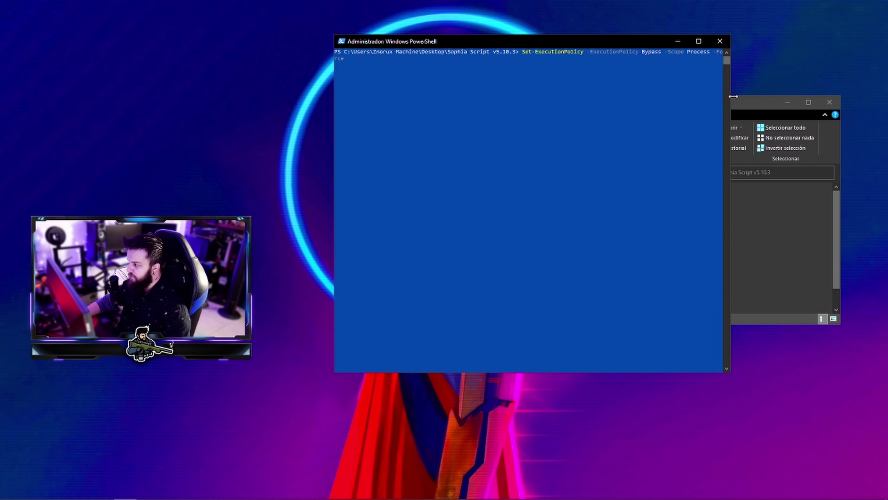
{"action": "left_click_drag", "start_coordinate": [734, 96], "coordinate": [786, 96]}
{"action": "left_click_drag", "start_coordinate": [649, 43], "coordinate": [521, 37]}
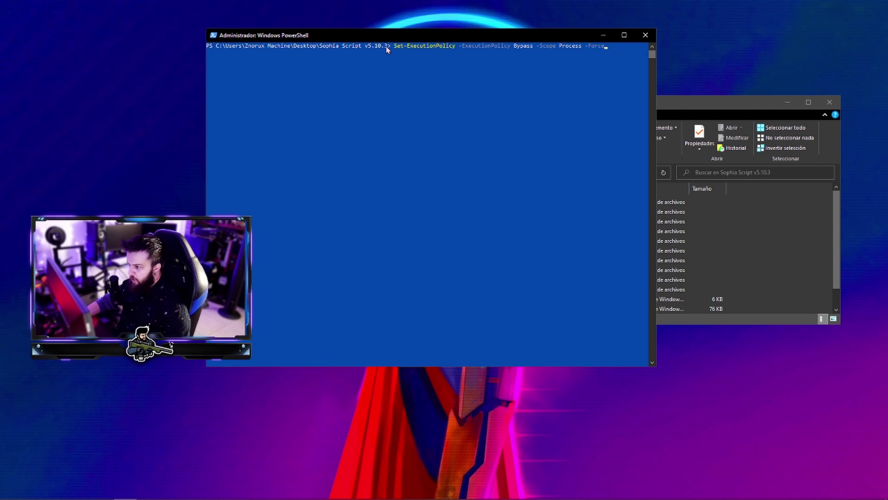
{"action": "key", "text": "Return"}
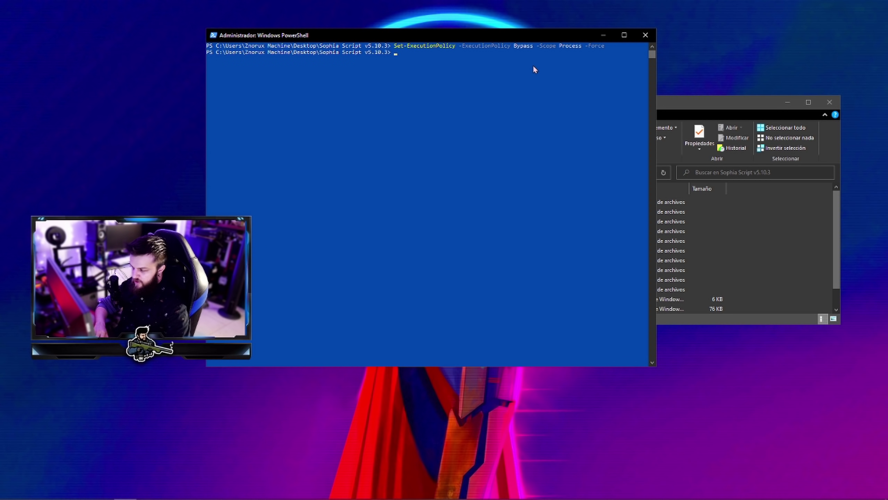
Locate Sophia.ps1 in the Sophia Script folder and run ".\Sophia.ps1" in the administrator PowerShell window.
{"action": "left_click_drag", "start_coordinate": [703, 101], "coordinate": [730, 53]}
{"action": "scroll", "coordinate": [545, 210], "scroll_direction": "down", "scroll_amount": 1}
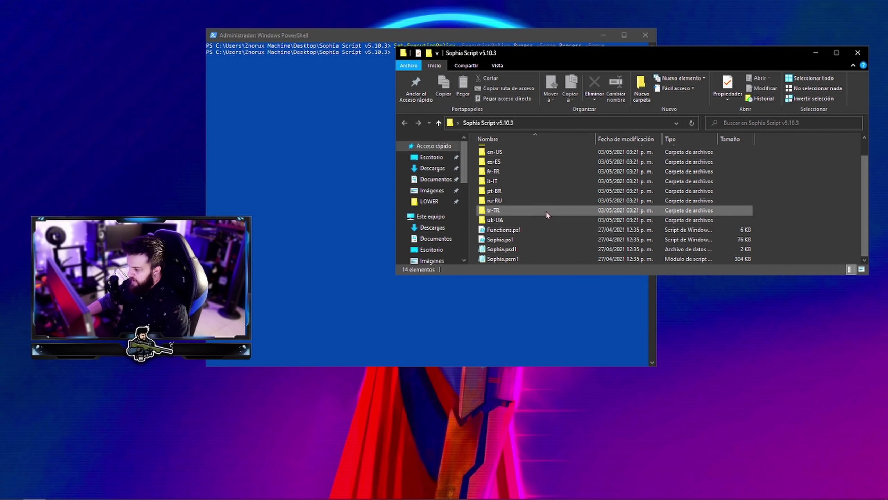
{"action": "left_click", "coordinate": [493, 241]}
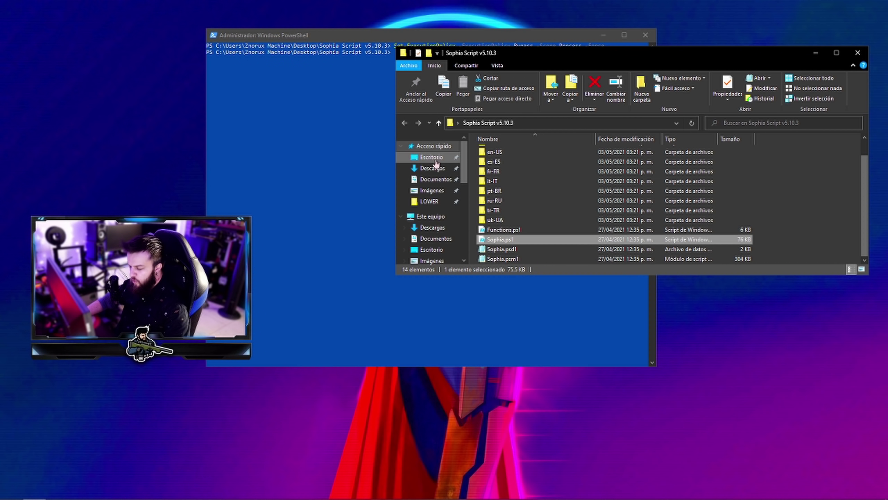
{"action": "left_click", "coordinate": [347, 103]}
{"action": "left_click", "coordinate": [414, 57]}
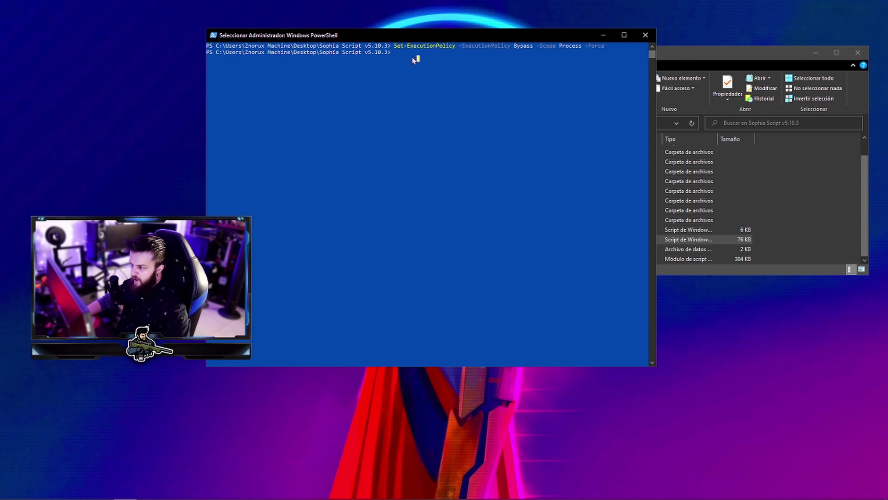
{"action": "type", "text": "s"}
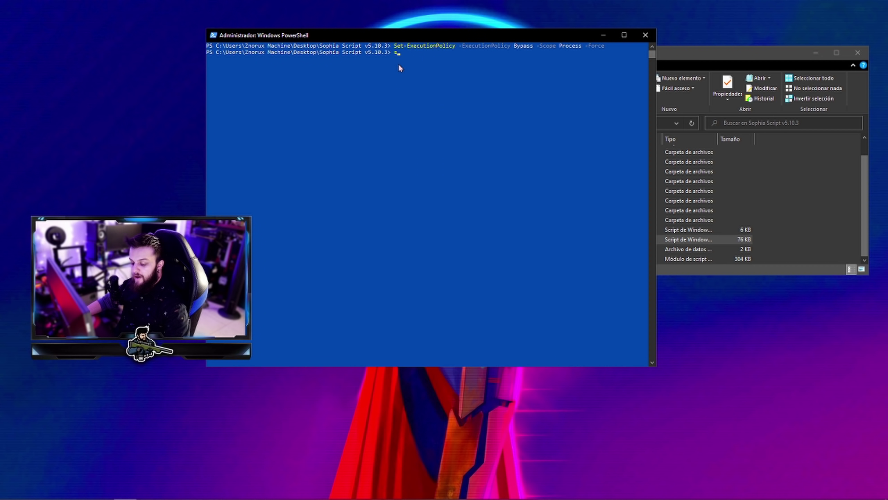
{"action": "type", "text": "asv"}
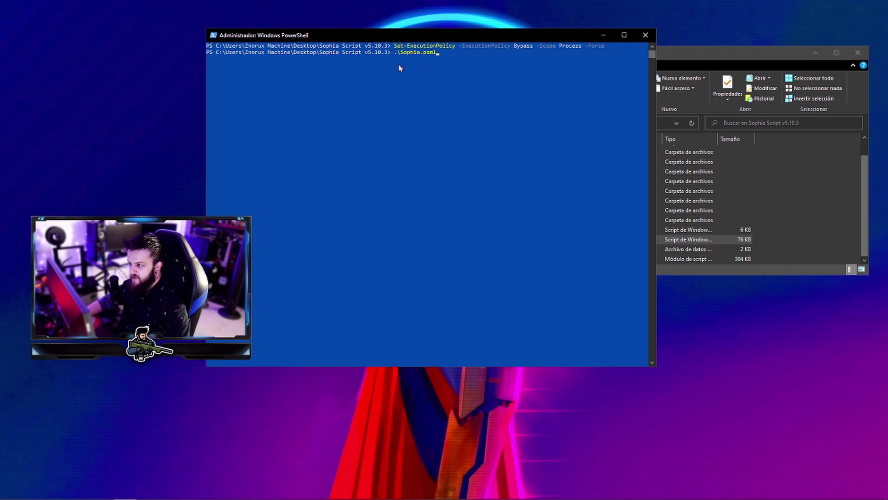
{"action": "key", "text": "Tab"}
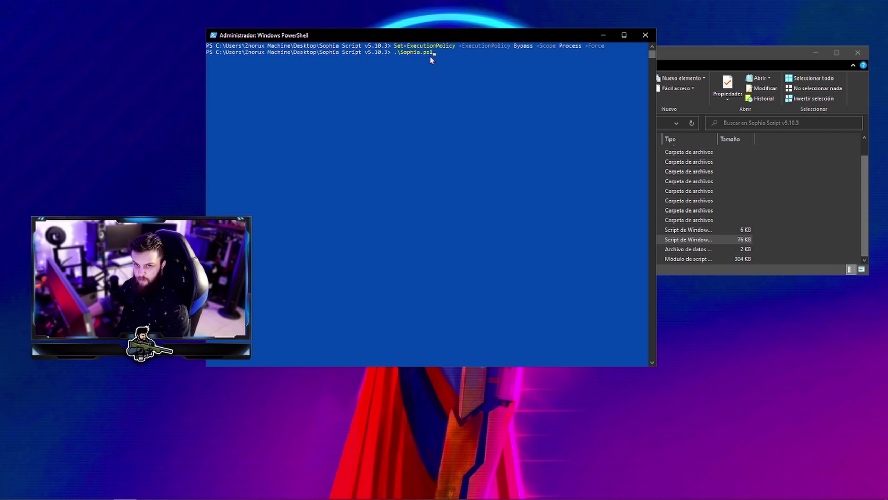
{"action": "key", "text": "Return"}
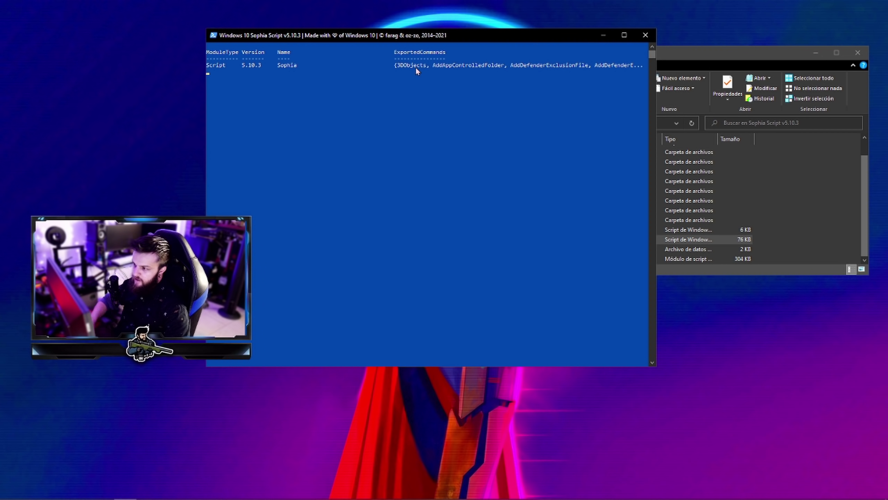
Disable all the preselected scheduled tasks in the script's Tareas programadas dialog, from ProgramDataUpdater through XblGameSaveTask.
{"action": "left_click_drag", "start_coordinate": [434, 36], "coordinate": [518, 46]}
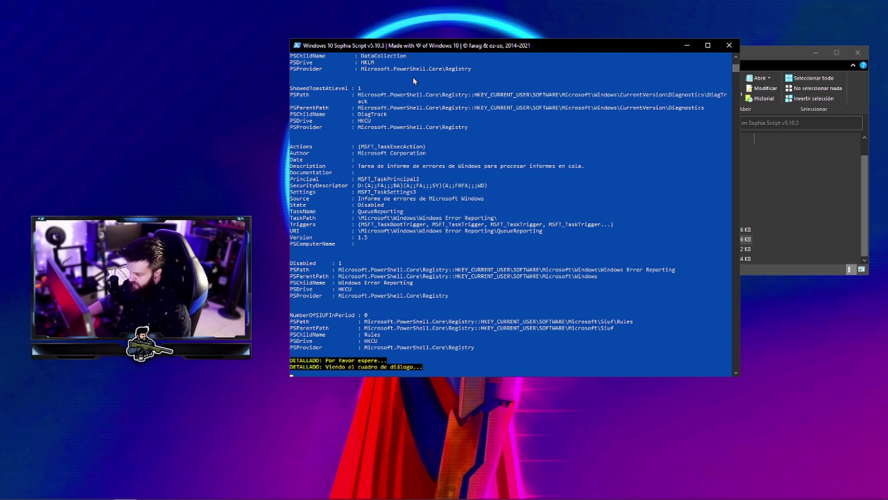
{"action": "left_click_drag", "start_coordinate": [414, 79], "coordinate": [632, 38]}
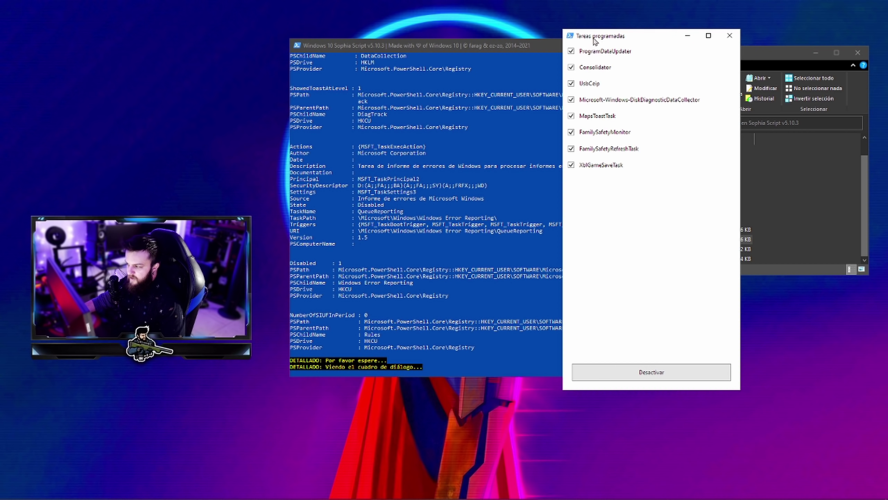
{"action": "left_click", "coordinate": [654, 374]}
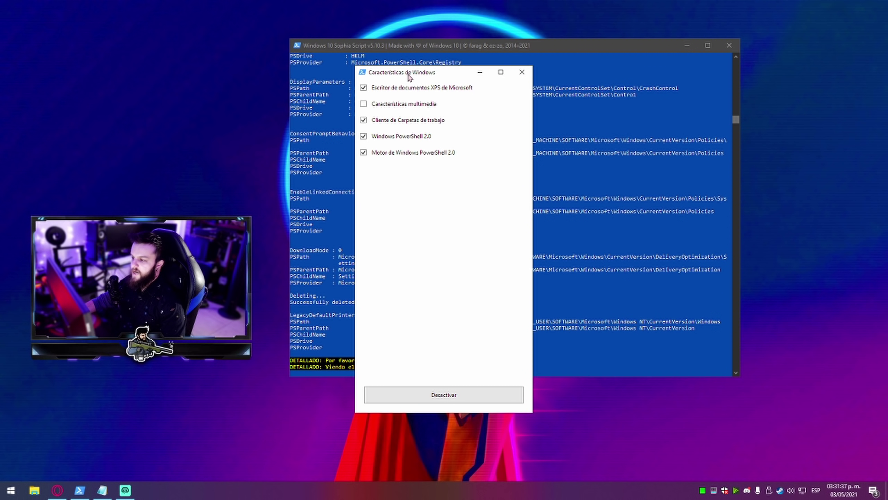
Disable only Escritor de documentos XPS de Microsoft among the Windows features, deselecting Cliente de Carpetas de trabajo, Windows PowerShell 2.0 and its engine.
{"action": "left_click_drag", "start_coordinate": [384, 78], "coordinate": [701, 85]}
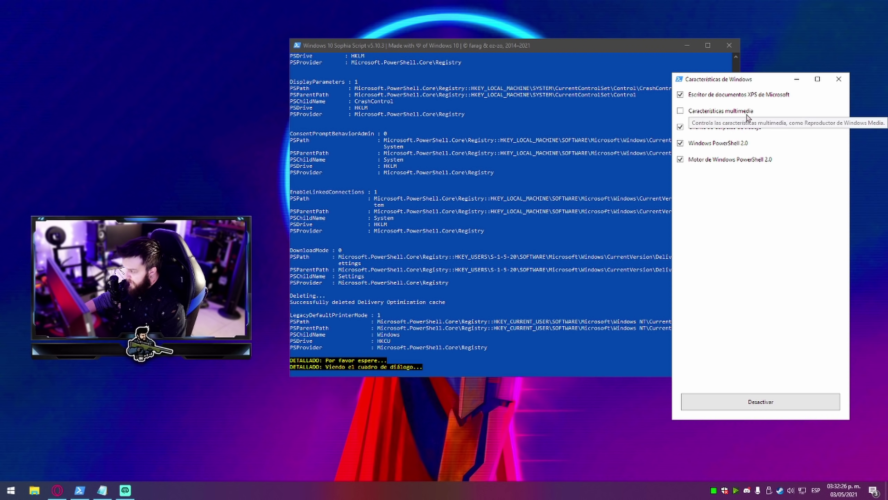
{"action": "left_click", "coordinate": [681, 127]}
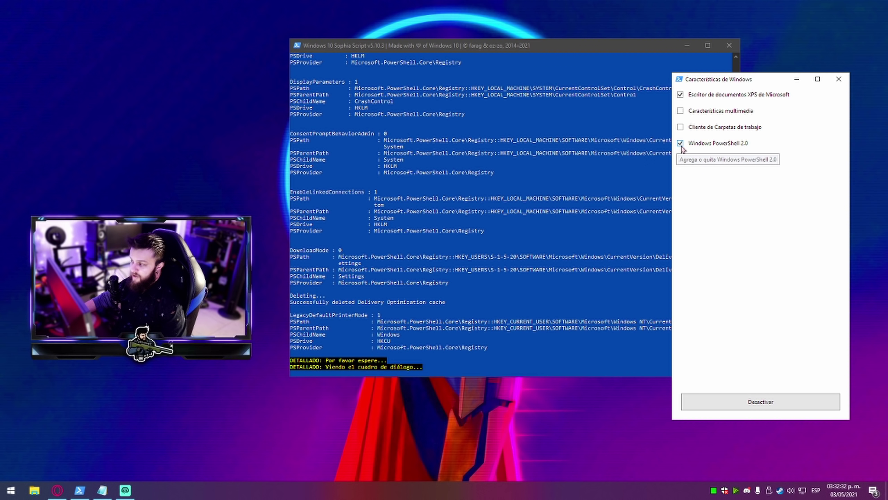
{"action": "left_click", "coordinate": [681, 144]}
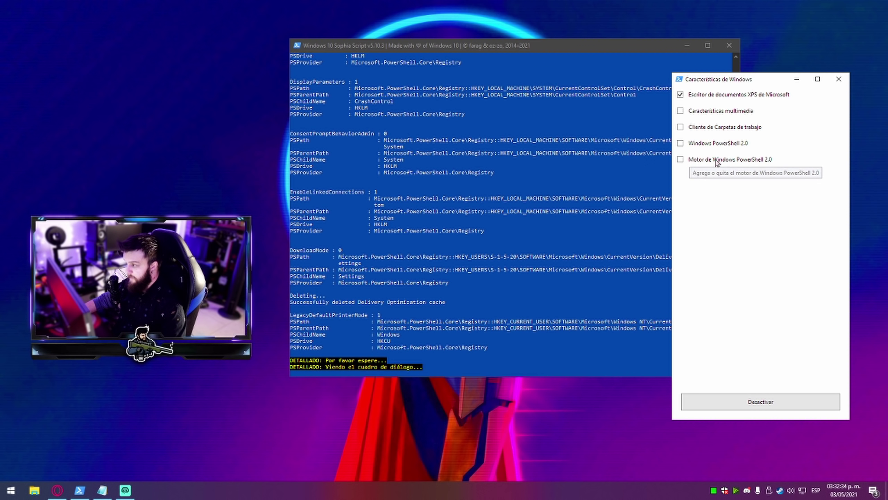
{"action": "left_click", "coordinate": [750, 402]}
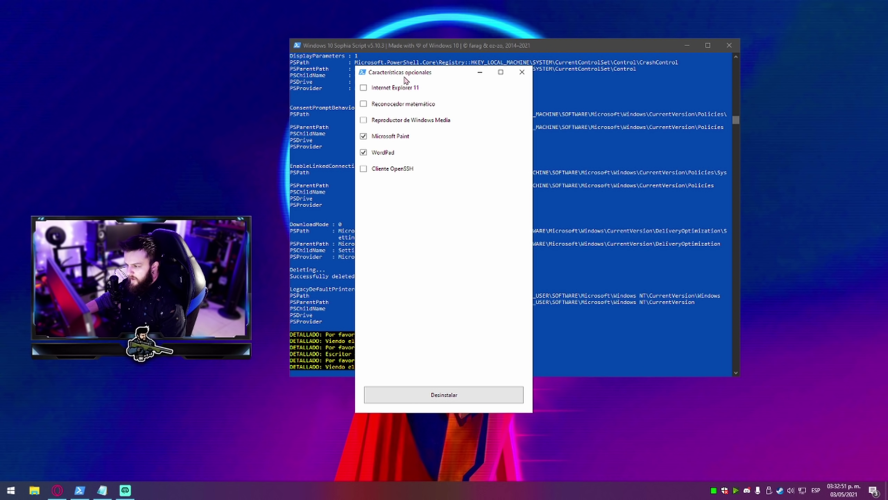
Uninstall the optional features Internet Explorer 11, Reconocedor matemático and WordPad, leaving Microsoft Paint deselected.
{"action": "left_click_drag", "start_coordinate": [405, 78], "coordinate": [719, 74]}
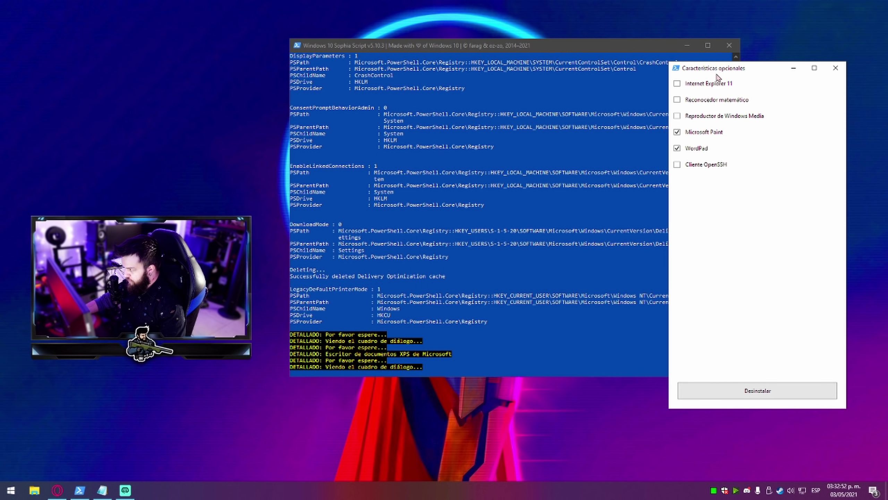
{"action": "left_click", "coordinate": [678, 85]}
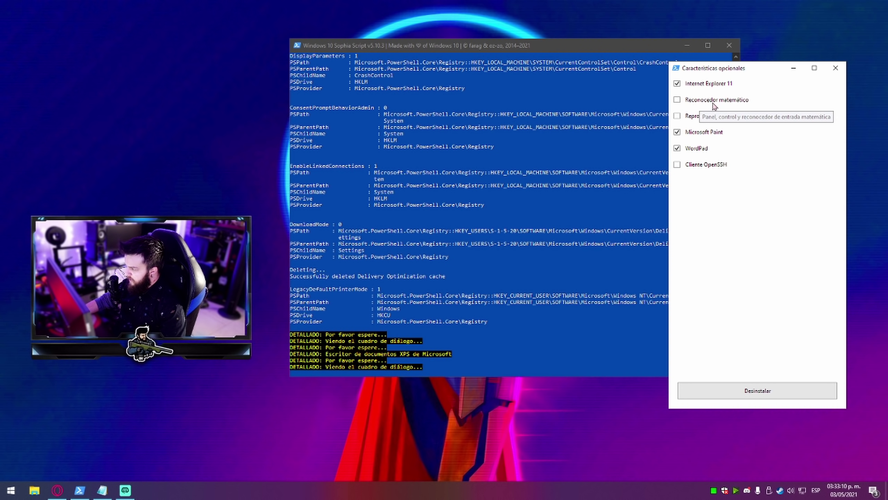
{"action": "left_click", "coordinate": [678, 101]}
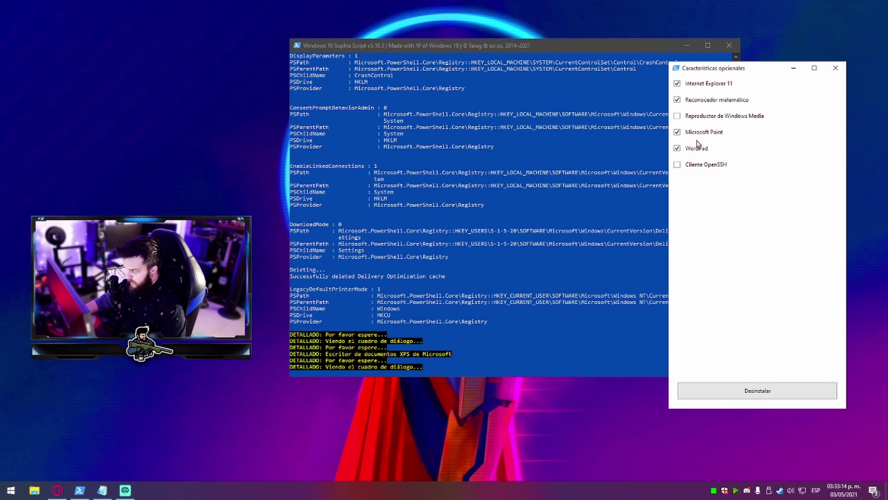
{"action": "left_click", "coordinate": [678, 150]}
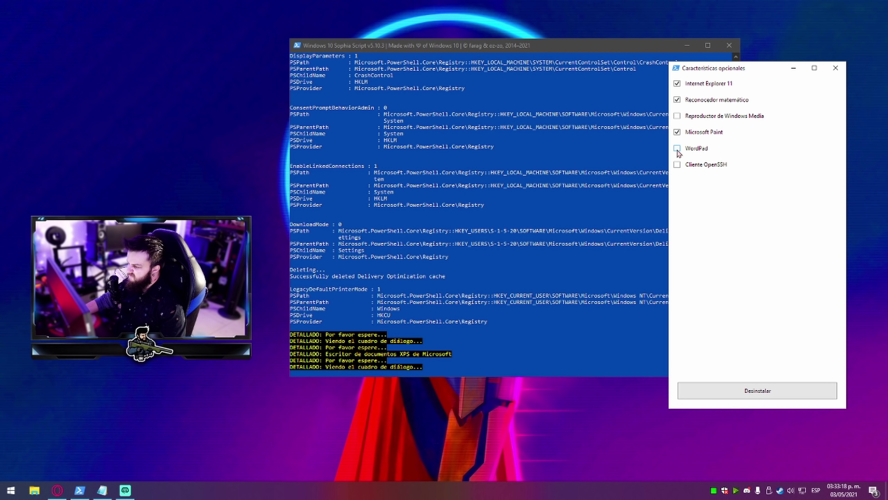
{"action": "left_click", "coordinate": [678, 132]}
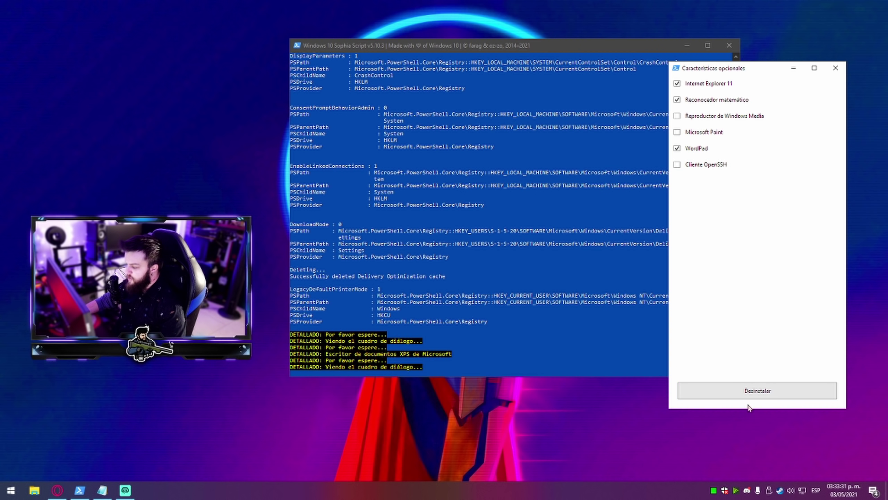
{"action": "left_click", "coordinate": [752, 391]}
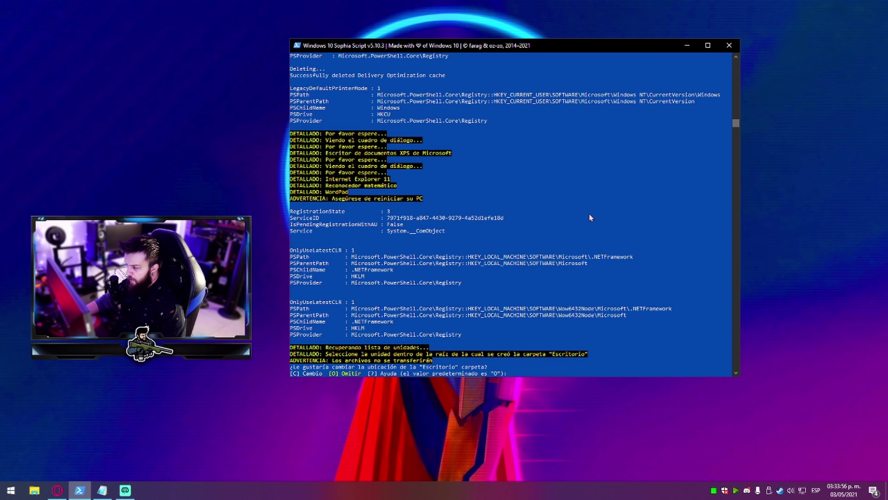
Review the script's folder relocation prompt and answer "o" (Omitir) to skip changing the location of the Escritorio folder.
{"action": "scroll", "coordinate": [582, 229], "scroll_direction": "down", "scroll_amount": 5}
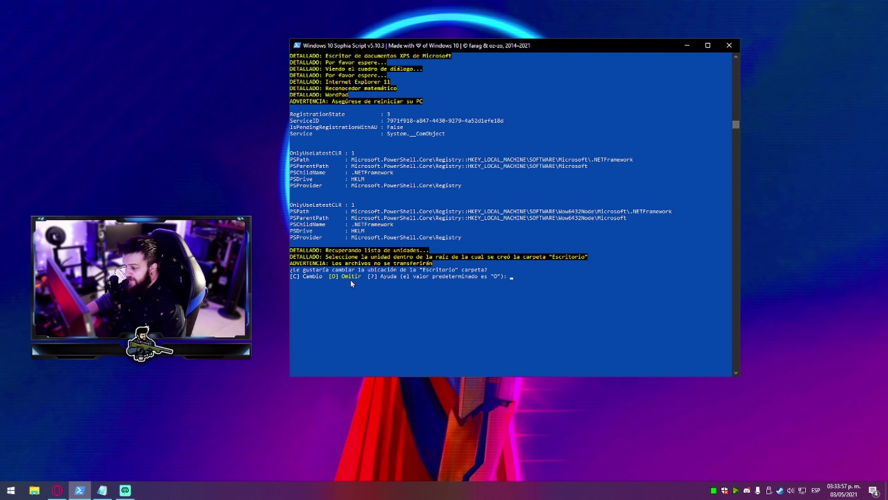
{"action": "scroll", "coordinate": [339, 277], "scroll_direction": "down", "scroll_amount": 2}
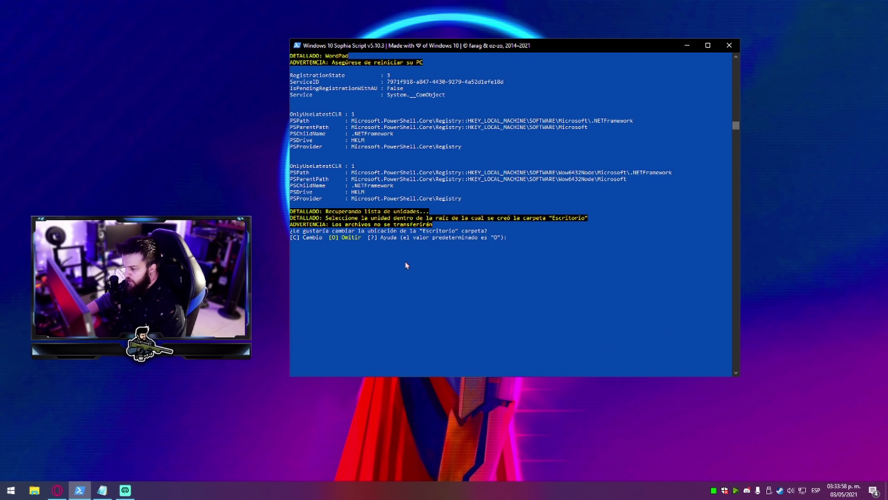
{"action": "scroll", "coordinate": [499, 262], "scroll_direction": "up", "scroll_amount": 5}
{"action": "left_click_drag", "start_coordinate": [451, 50], "coordinate": [575, 24]}
{"action": "scroll", "coordinate": [528, 265], "scroll_direction": "down", "scroll_amount": 3}
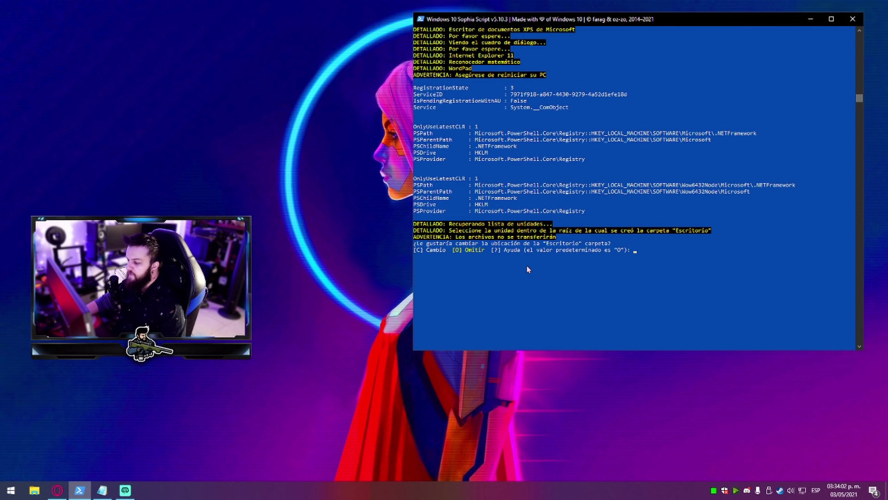
{"action": "scroll", "coordinate": [527, 265], "scroll_direction": "down", "scroll_amount": 3}
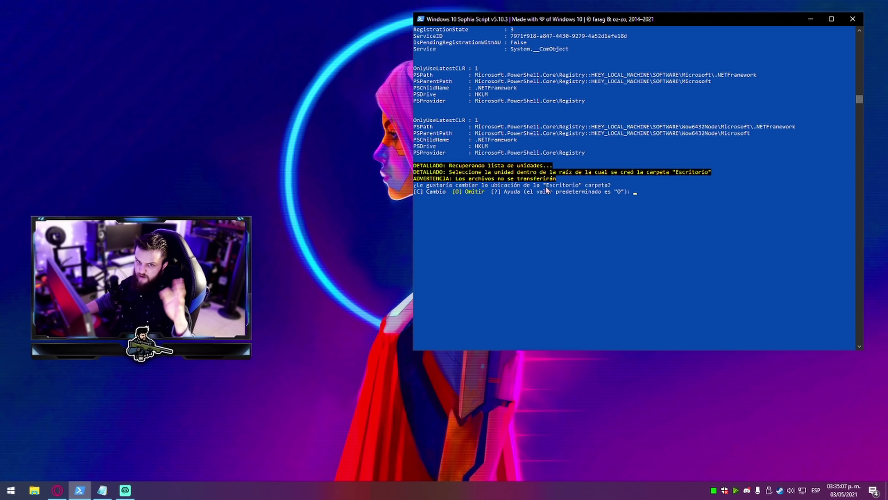
{"action": "left_click_drag", "start_coordinate": [547, 190], "coordinate": [580, 189]}
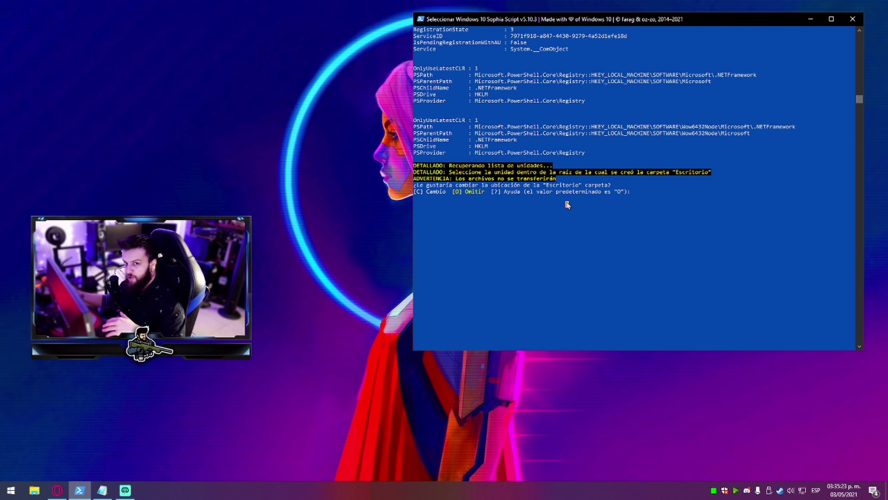
{"action": "type", "text": "o"}
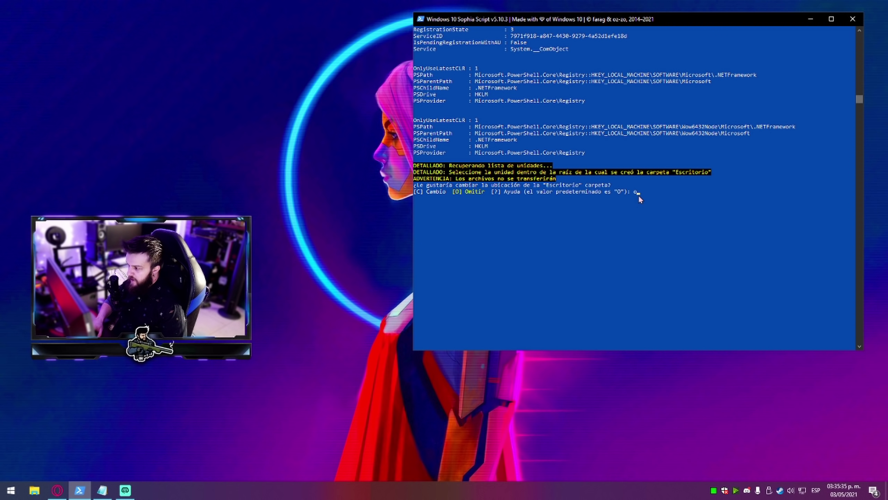
{"action": "key", "text": "Return"}
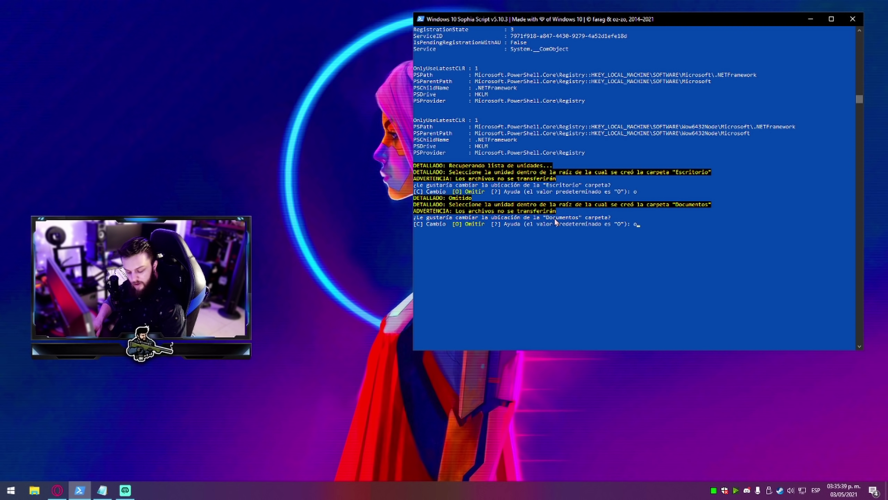
Answer "o" (Omitir) to skip changing the locations of the Documentos, Descargas and Música folders.
{"action": "type", "text": "o"}
{"action": "key", "text": "Return"}
{"action": "type", "text": "o"}
{"action": "key", "text": "Return"}
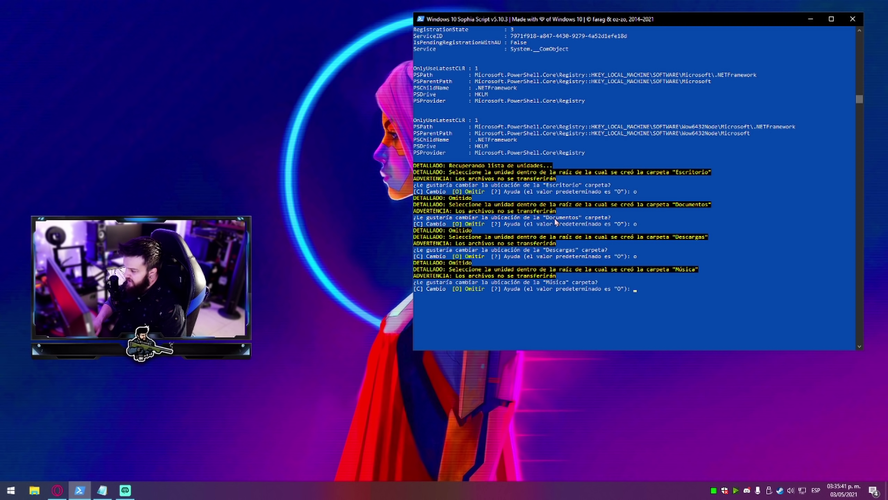
{"action": "type", "text": "o"}
{"action": "key", "text": "Return"}
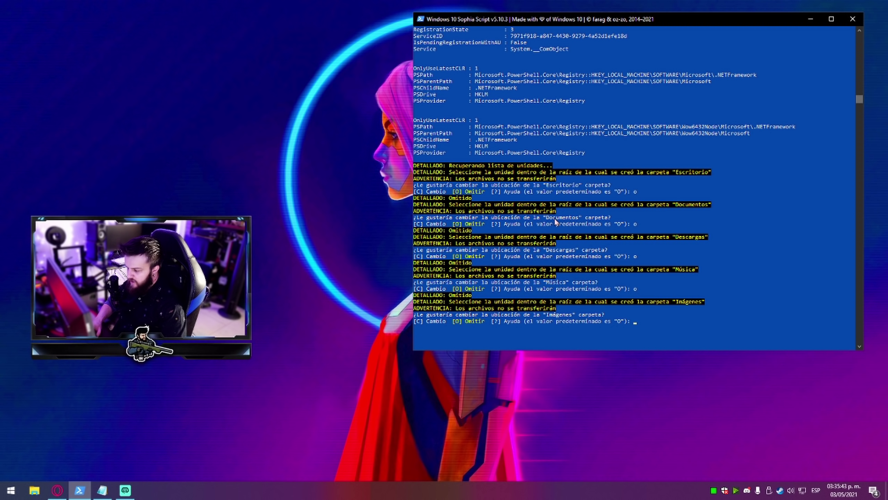
Answer "o" (Omitir) to skip changing the location of the Imágenes folder and of the last remaining folder.
{"action": "type", "text": "o"}
{"action": "key", "text": "Return"}
{"action": "type", "text": "o"}
{"action": "key", "text": "Return"}
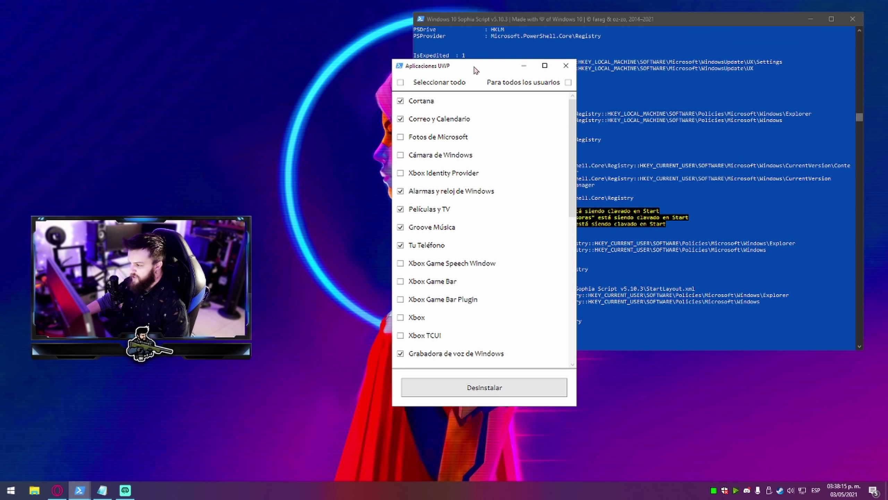
In the UWP apps list, select Xbox Identity Provider, Game Speech Window, Game Bar, Game Bar Plugin and Xbox for removal, leaving Groove Música deselected.
{"action": "left_click_drag", "start_coordinate": [476, 70], "coordinate": [564, 71]}
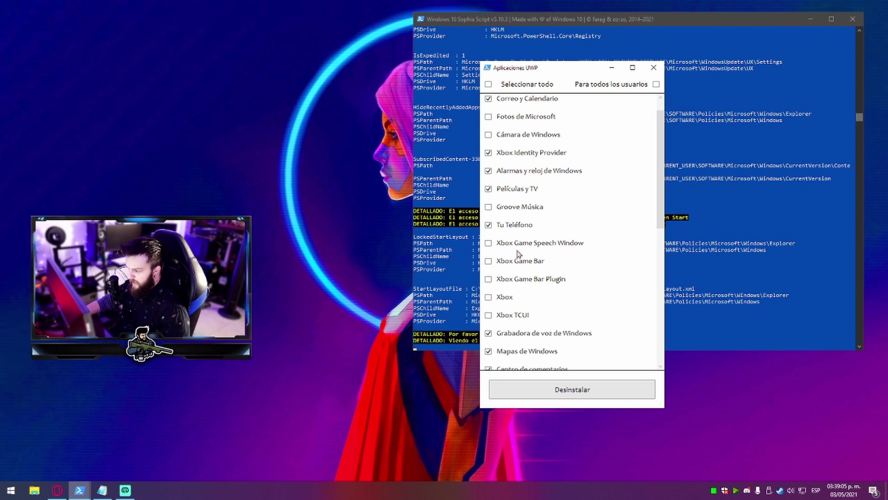
{"action": "left_click", "coordinate": [489, 244]}
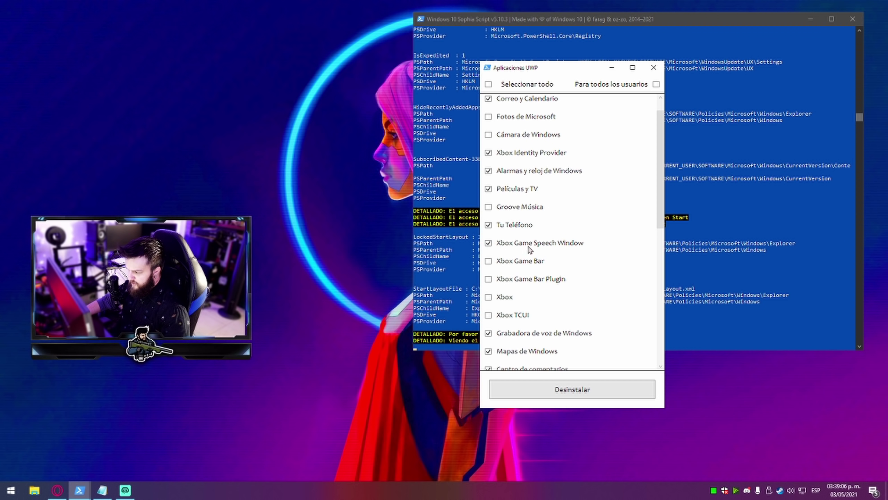
{"action": "left_click", "coordinate": [488, 261]}
{"action": "left_click", "coordinate": [489, 279]}
{"action": "left_click", "coordinate": [488, 297]}
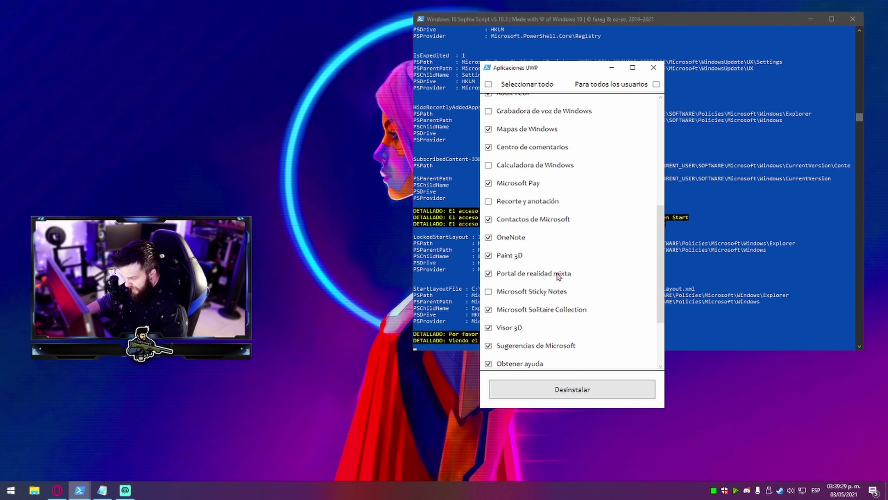
Add Microsoft Sticky Notes to the selection, keeping Calculadora, Recorte y anotación and Realtek Audio Control deselected, and uninstall the selected UWP apps.
{"action": "left_click", "coordinate": [531, 291]}
{"action": "scroll", "coordinate": [545, 276], "scroll_direction": "down", "scroll_amount": 1}
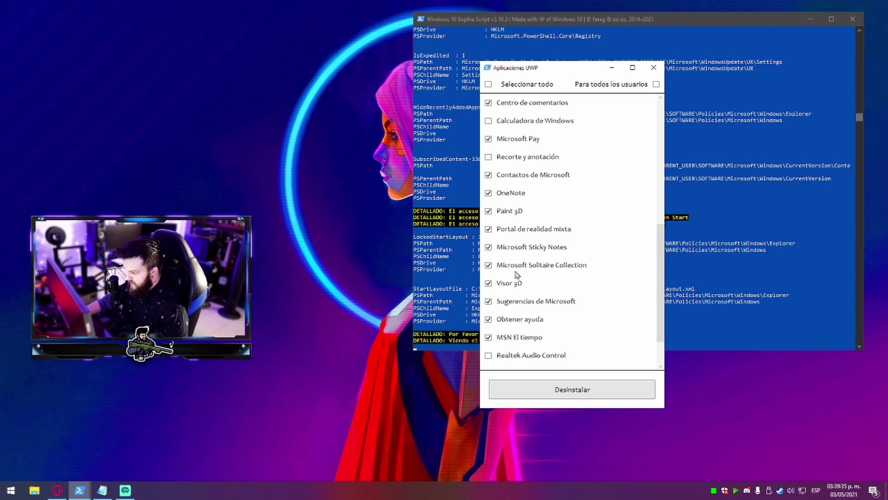
{"action": "scroll", "coordinate": [535, 316], "scroll_direction": "down", "scroll_amount": 1}
{"action": "left_click", "coordinate": [560, 389]}
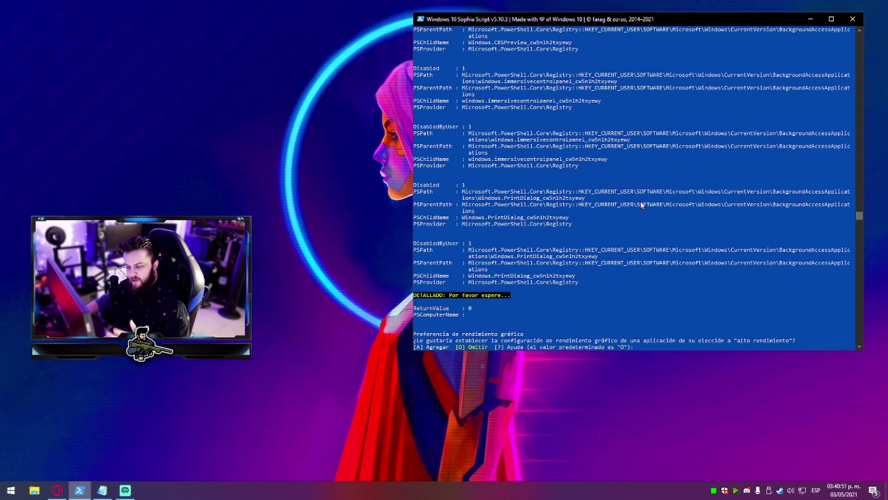
Read the graphics performance prompt, check the matching per-application preferences in Windows Configuración de gráficos, and close the settings.
{"action": "scroll", "coordinate": [641, 204], "scroll_direction": "down", "scroll_amount": 2}
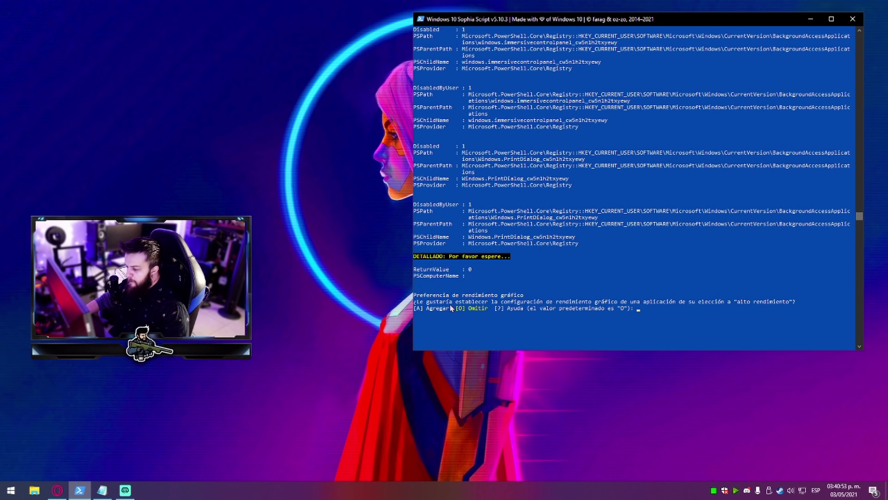
{"action": "scroll", "coordinate": [519, 293], "scroll_direction": "down", "scroll_amount": 1}
{"action": "scroll", "coordinate": [519, 291], "scroll_direction": "down", "scroll_amount": 2}
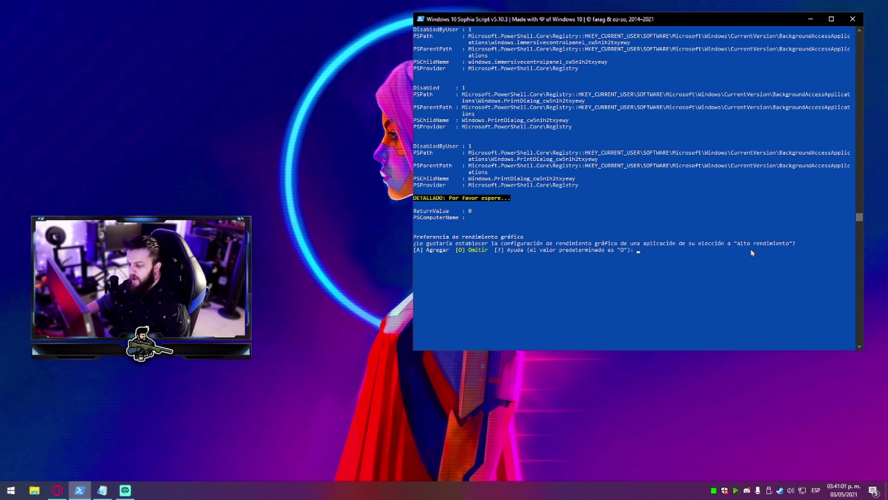
{"action": "right_click", "coordinate": [234, 227]}
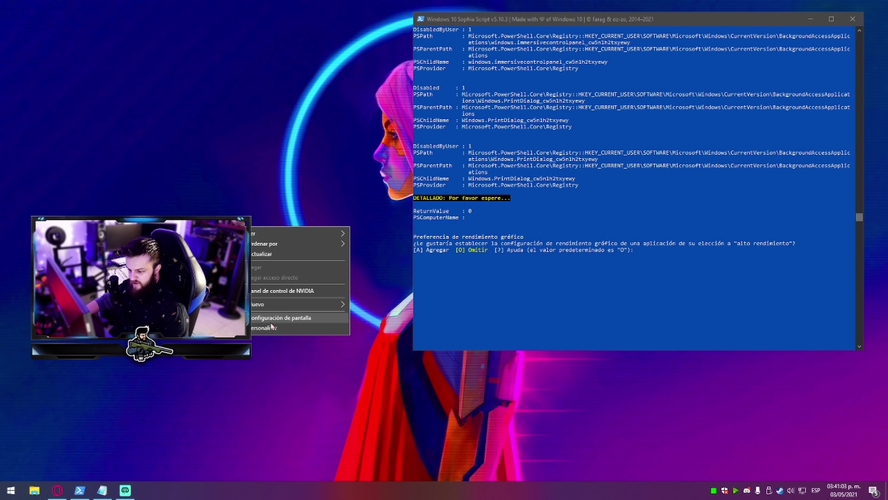
{"action": "left_click", "coordinate": [269, 317]}
{"action": "scroll", "coordinate": [549, 272], "scroll_direction": "down", "scroll_amount": 10}
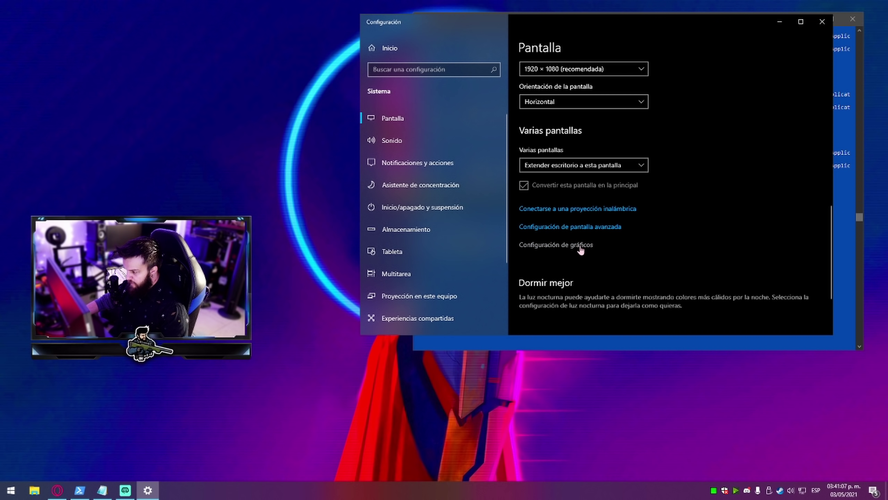
{"action": "left_click", "coordinate": [580, 245]}
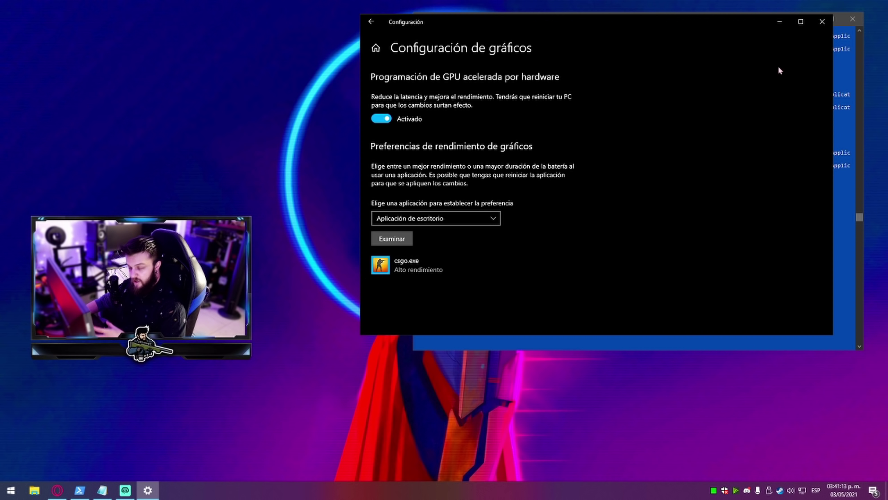
{"action": "left_click", "coordinate": [822, 23]}
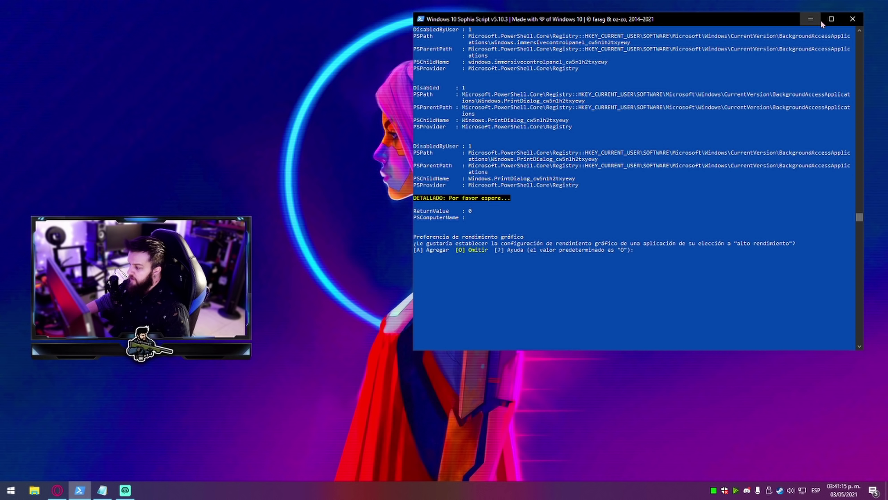
Answer "a" (Agregar) and set csgo.exe from G:\Steam\steamapps\common\Counter-Strike Global Offensive to high graphics performance.
{"action": "left_click", "coordinate": [667, 250]}
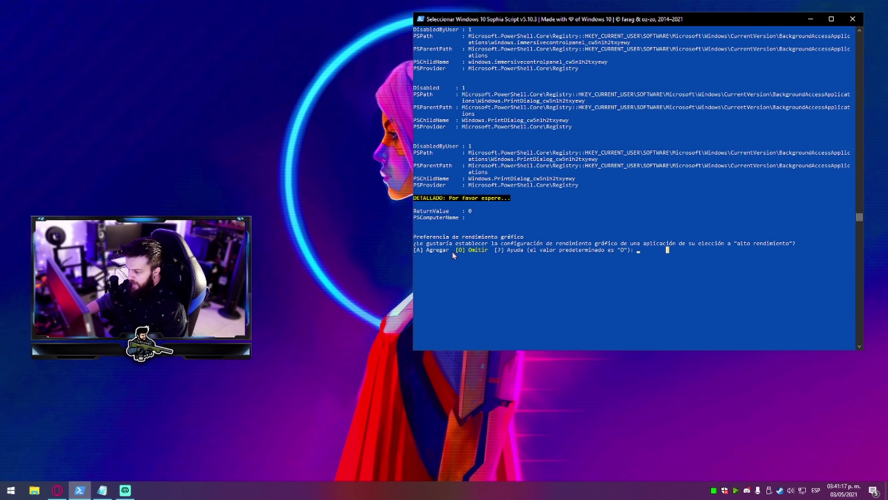
{"action": "type", "text": "a"}
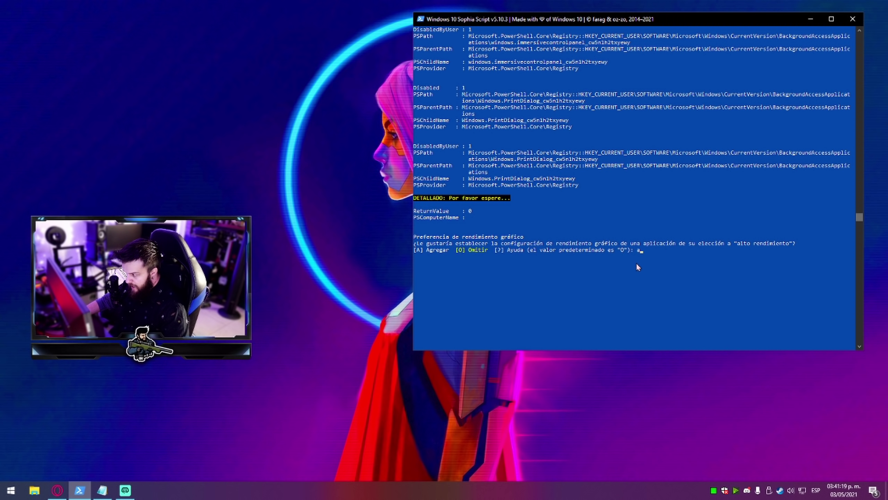
{"action": "key", "text": "Return"}
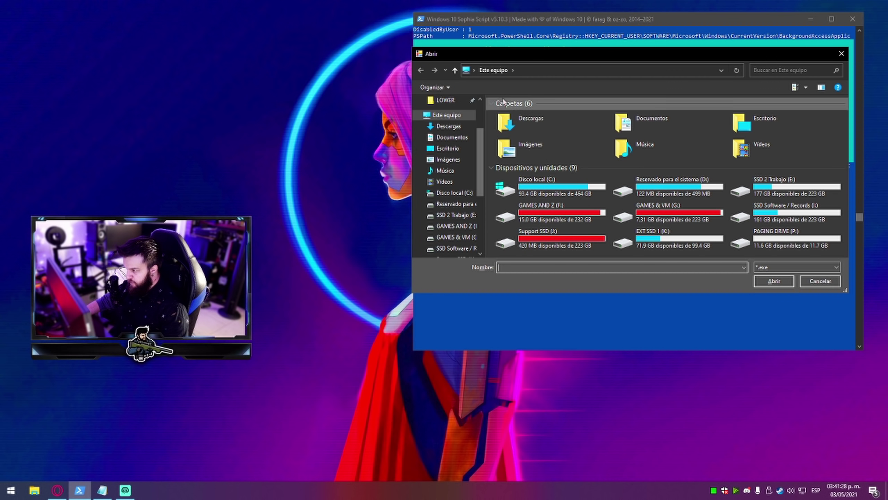
{"action": "left_click", "coordinate": [450, 241]}
{"action": "scroll", "coordinate": [532, 193], "scroll_direction": "down", "scroll_amount": 3}
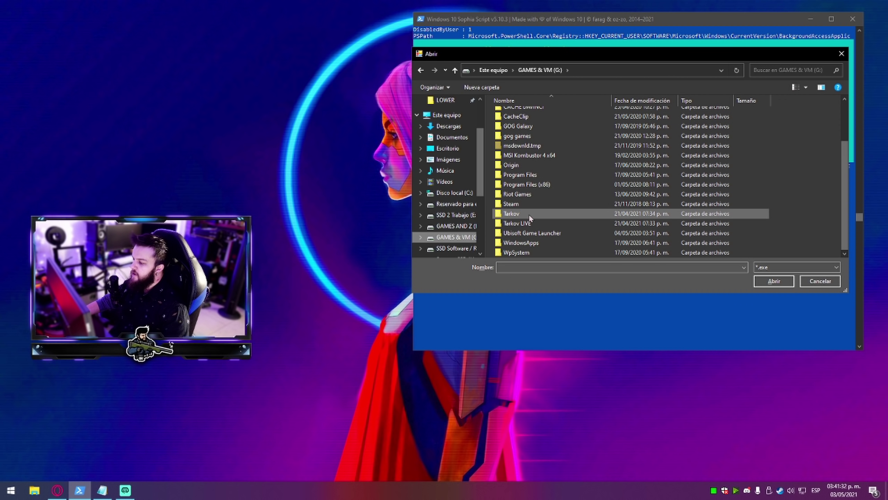
{"action": "double_click", "coordinate": [518, 204]}
{"action": "double_click", "coordinate": [516, 115]}
{"action": "double_click", "coordinate": [513, 114]}
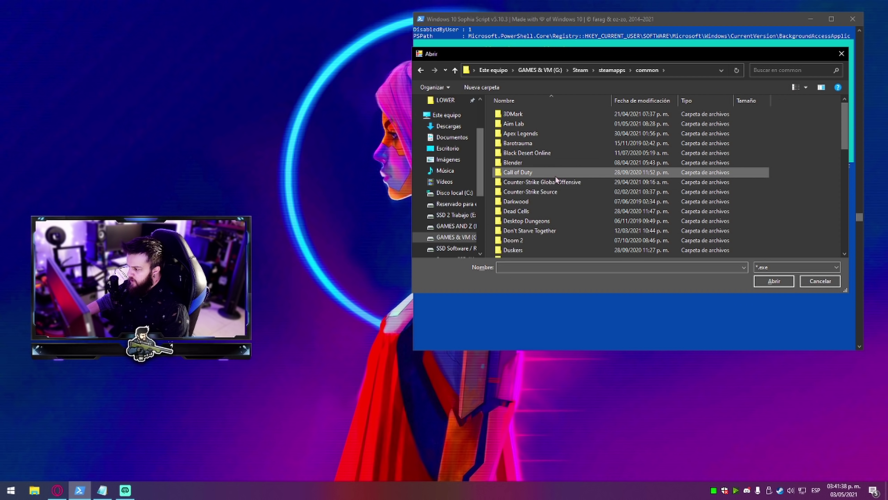
{"action": "double_click", "coordinate": [528, 182]}
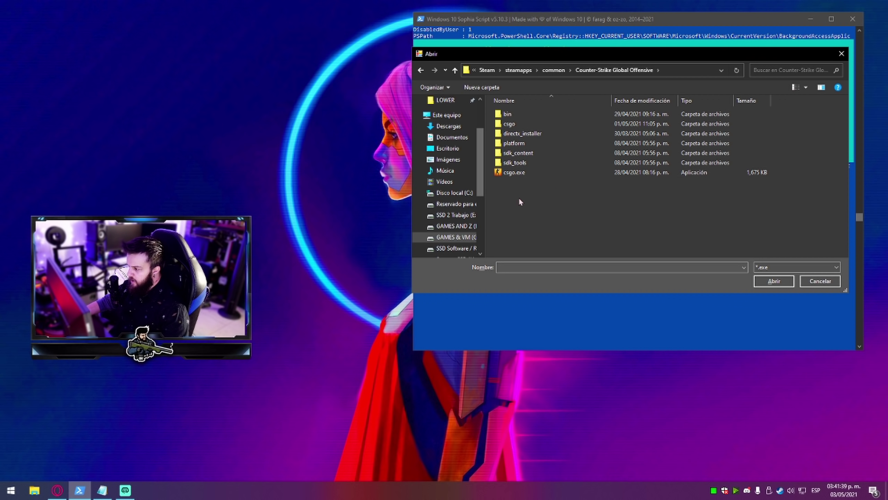
{"action": "double_click", "coordinate": [520, 173]}
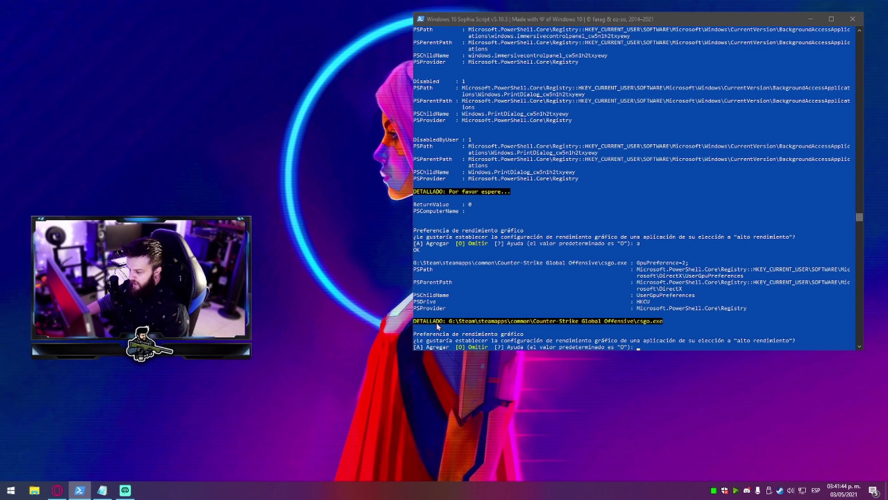
Answer "a" (Agregar) again and set EscapeFromTarkov.exe from G:\Tarkov to high graphics performance.
{"action": "scroll", "coordinate": [641, 323], "scroll_direction": "down", "scroll_amount": 1}
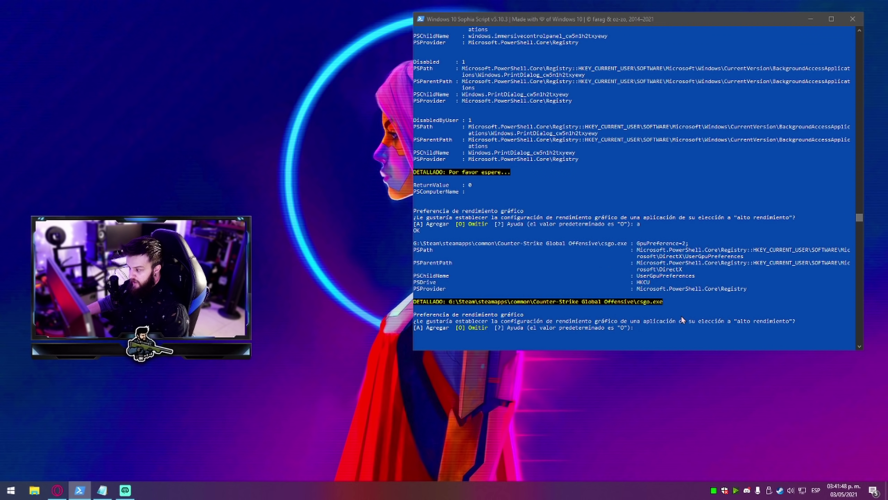
{"action": "left_click", "coordinate": [668, 333]}
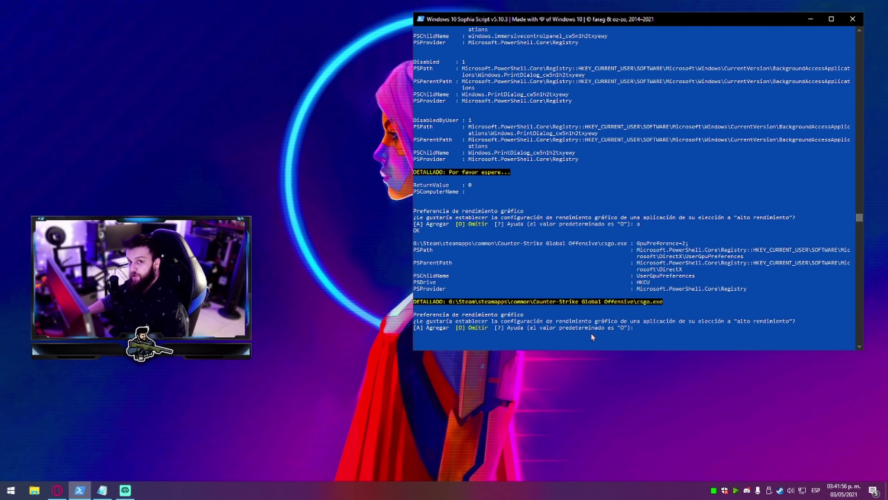
{"action": "type", "text": "a"}
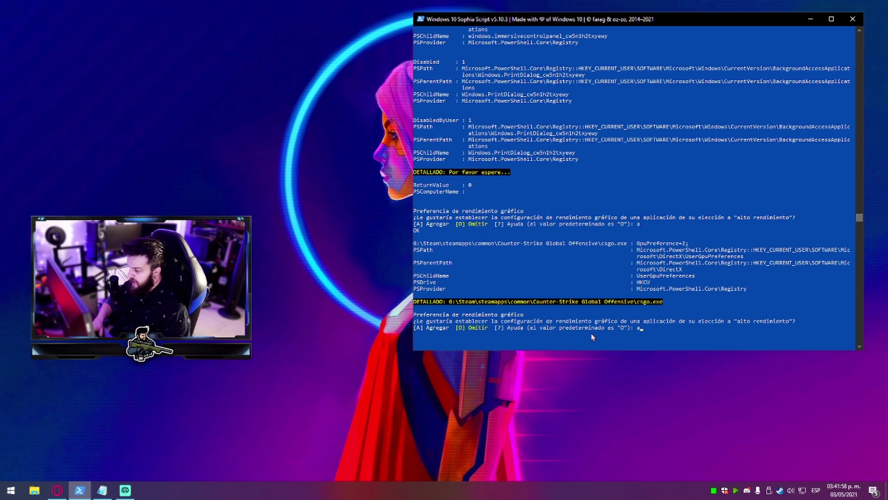
{"action": "key", "text": "Return"}
{"action": "left_click_drag", "start_coordinate": [273, 51], "coordinate": [657, 97]}
{"action": "scroll", "coordinate": [453, 227], "scroll_direction": "down", "scroll_amount": 1}
{"action": "scroll", "coordinate": [462, 275], "scroll_direction": "down", "scroll_amount": 1}
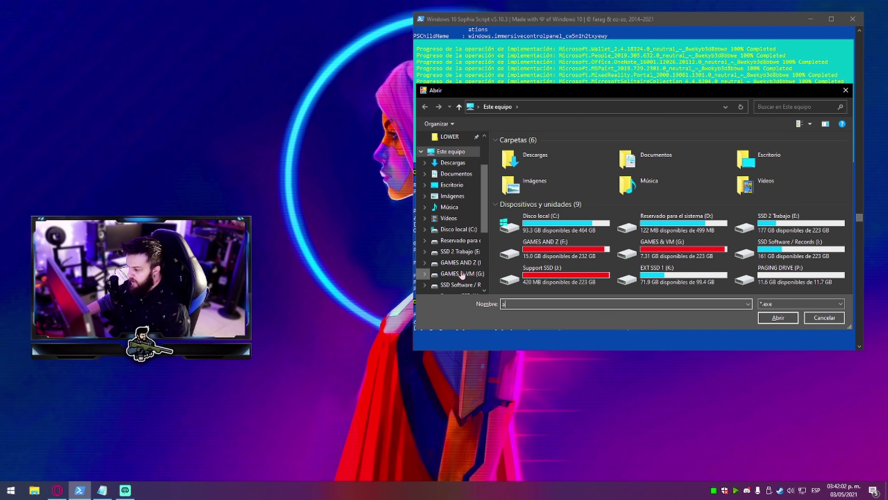
{"action": "left_click", "coordinate": [457, 275]}
{"action": "scroll", "coordinate": [568, 269], "scroll_direction": "down", "scroll_amount": 3}
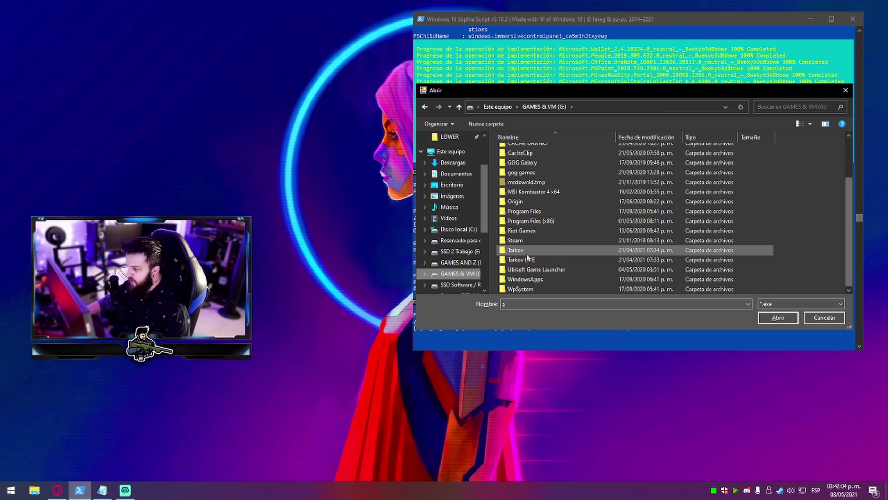
{"action": "double_click", "coordinate": [523, 260]}
{"action": "left_click", "coordinate": [425, 106]}
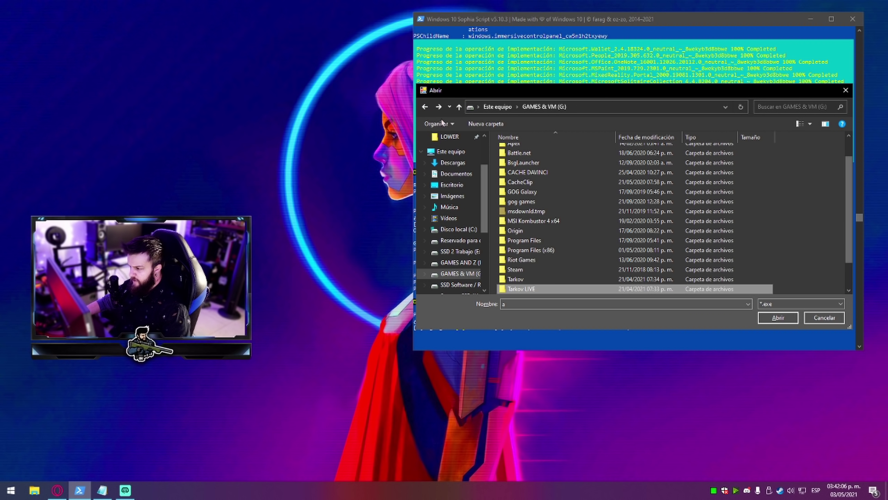
{"action": "double_click", "coordinate": [523, 279]}
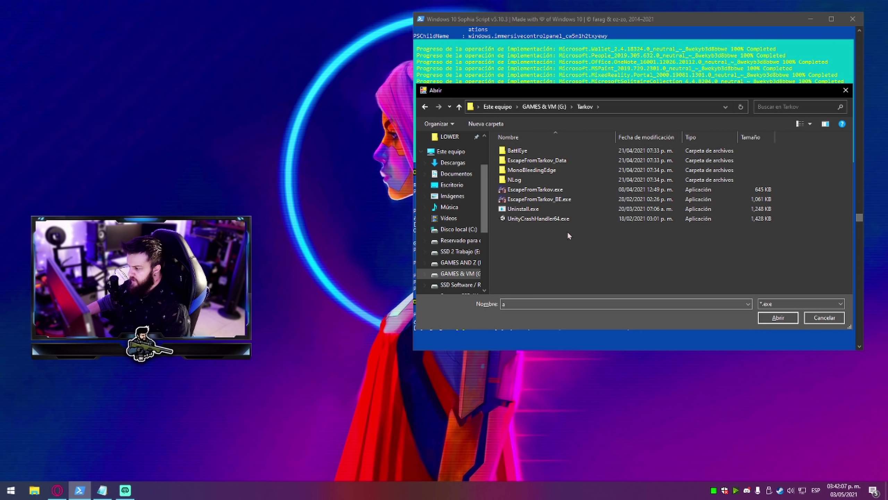
{"action": "double_click", "coordinate": [535, 191]}
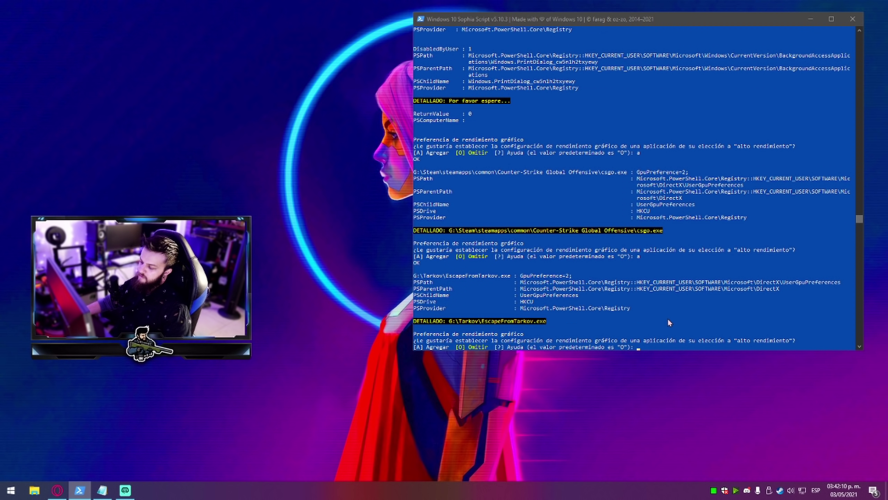
Add r5apex.exe from the Steam Apex Legends folder to high graphics performance, and answer "o" (Omitir) to end adding applications.
{"action": "type", "text": "a"}
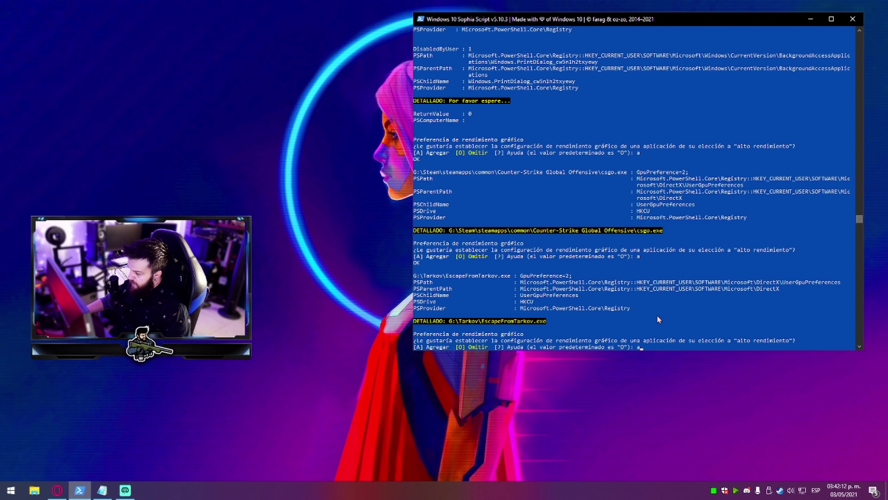
{"action": "key", "text": "Return"}
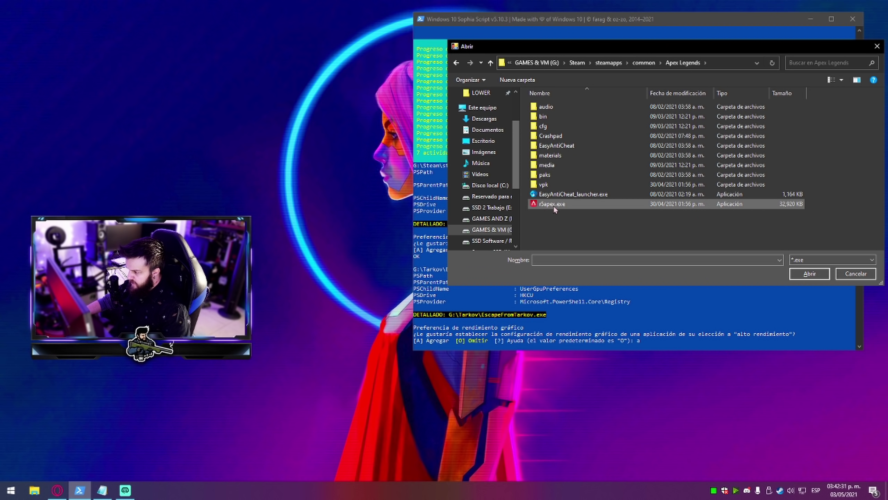
{"action": "double_click", "coordinate": [548, 204]}
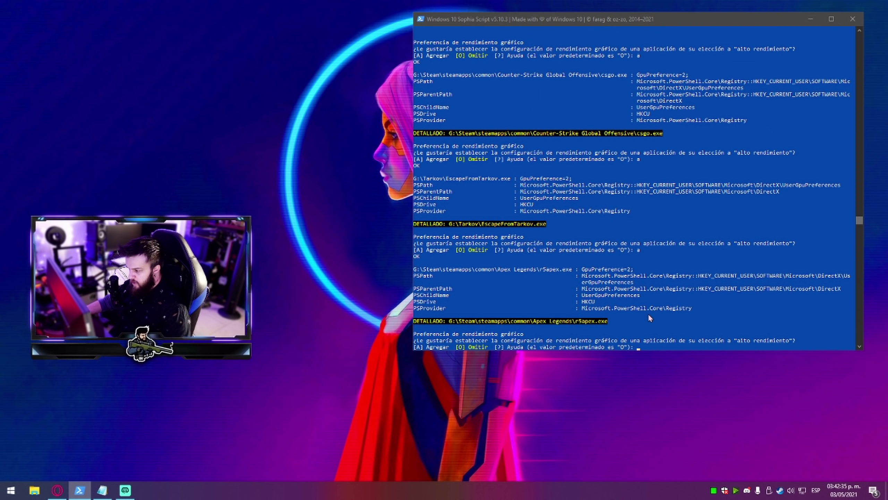
{"action": "type", "text": "o"}
{"action": "key", "text": "Return"}
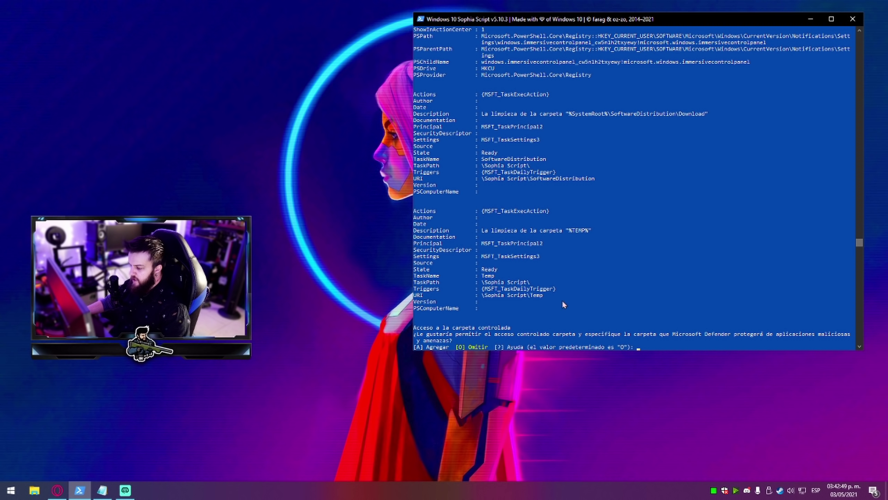
Review the controlled folder access prompt and answer "o" (Omitir) to it and the remaining Microsoft Defender prompts, including the folder exclusion.
{"action": "scroll", "coordinate": [453, 273], "scroll_direction": "down", "scroll_amount": 3}
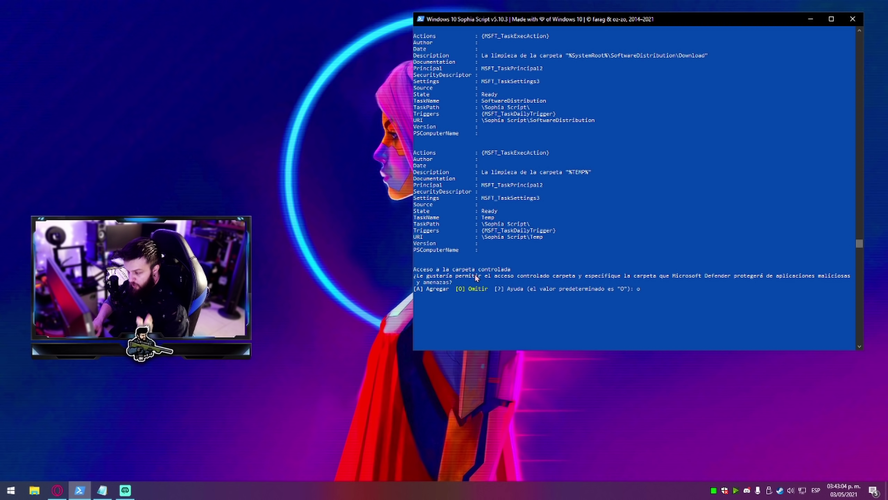
{"action": "left_click_drag", "start_coordinate": [672, 277], "coordinate": [730, 276]}
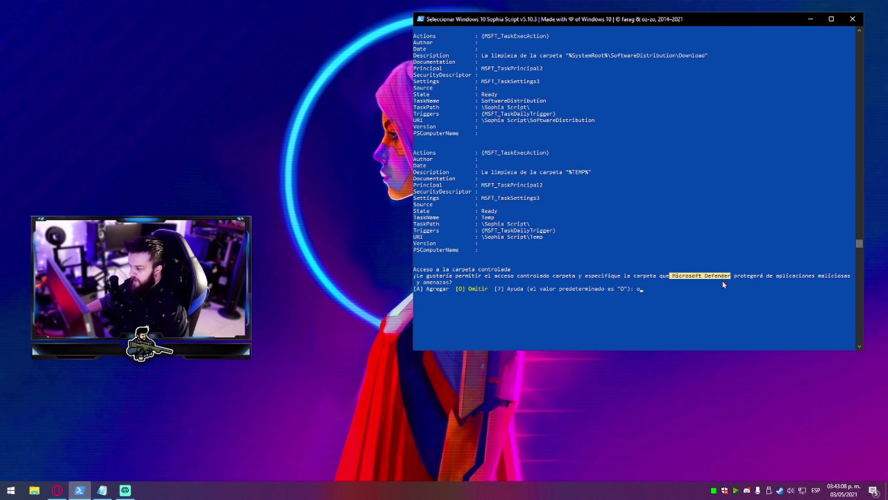
{"action": "left_click", "coordinate": [723, 283]}
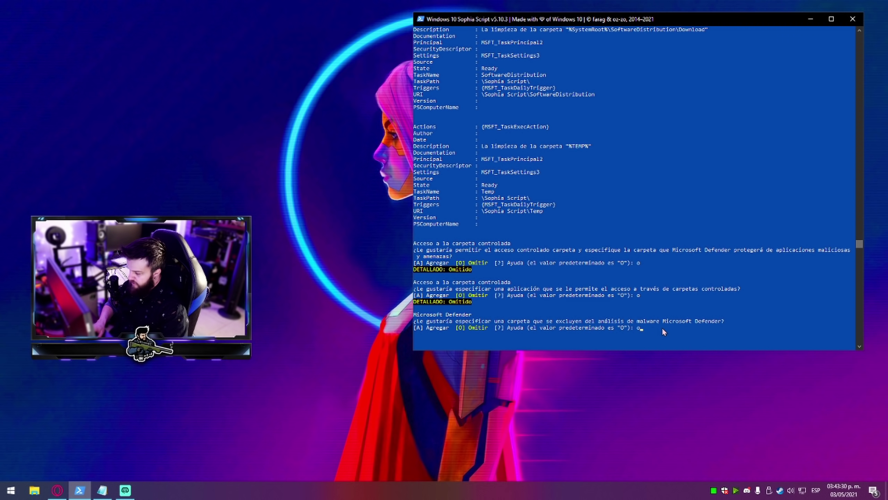
{"action": "key", "text": "Return"}
{"action": "type", "text": "o"}
{"action": "key", "text": "Return"}
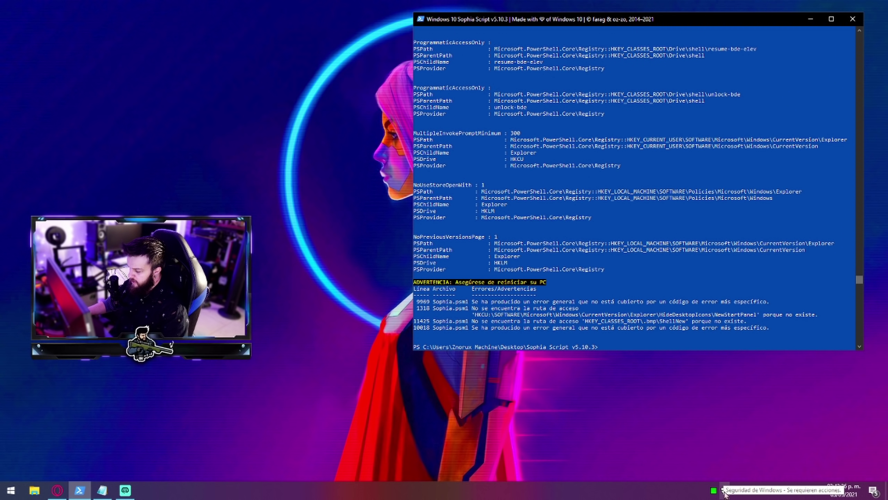
Review the end of the script output, and check the graphics performance preferences of the listed applications in the Windows display settings.
{"action": "left_click", "coordinate": [619, 128]}
{"action": "scroll", "coordinate": [619, 128], "scroll_direction": "down", "scroll_amount": 3}
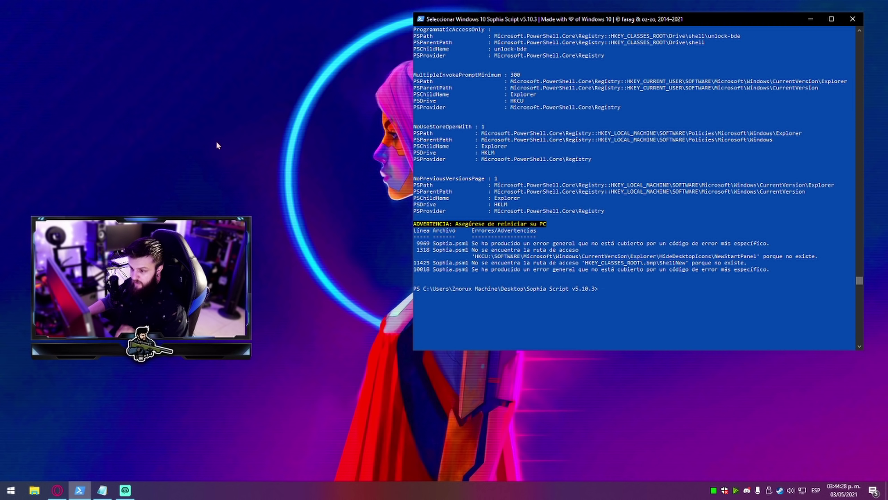
{"action": "right_click", "coordinate": [218, 120]}
{"action": "left_click", "coordinate": [258, 211]}
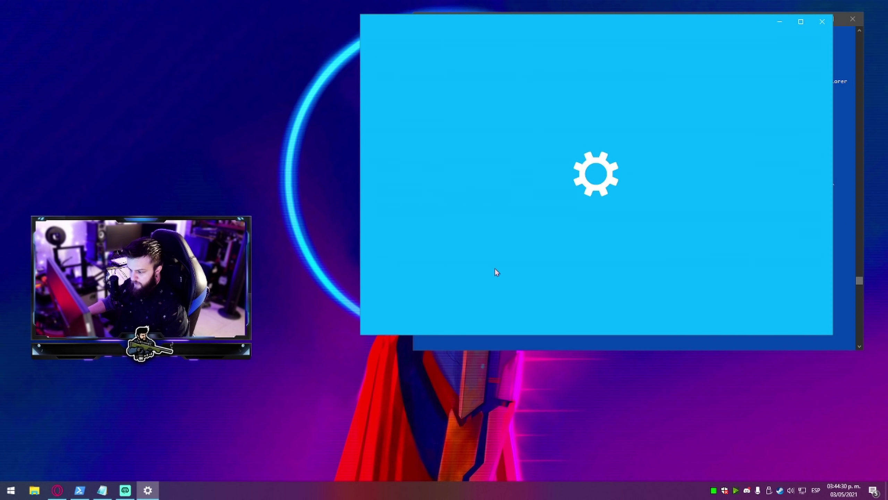
{"action": "scroll", "coordinate": [559, 275], "scroll_direction": "down", "scroll_amount": 10}
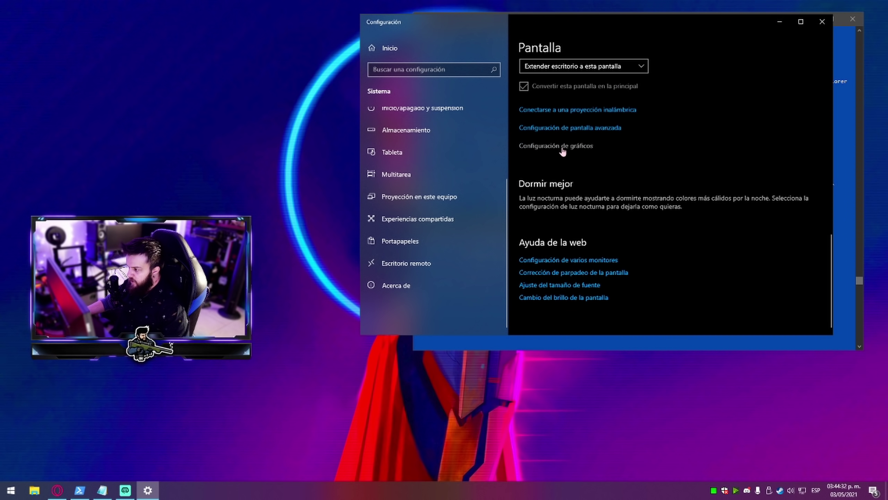
{"action": "left_click", "coordinate": [562, 148]}
{"action": "scroll", "coordinate": [430, 227], "scroll_direction": "down", "scroll_amount": 2}
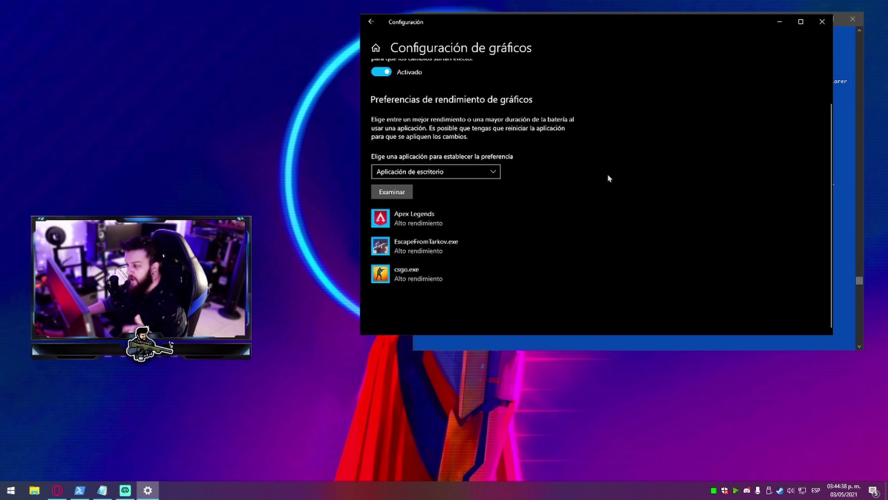
{"action": "left_click", "coordinate": [828, 26]}
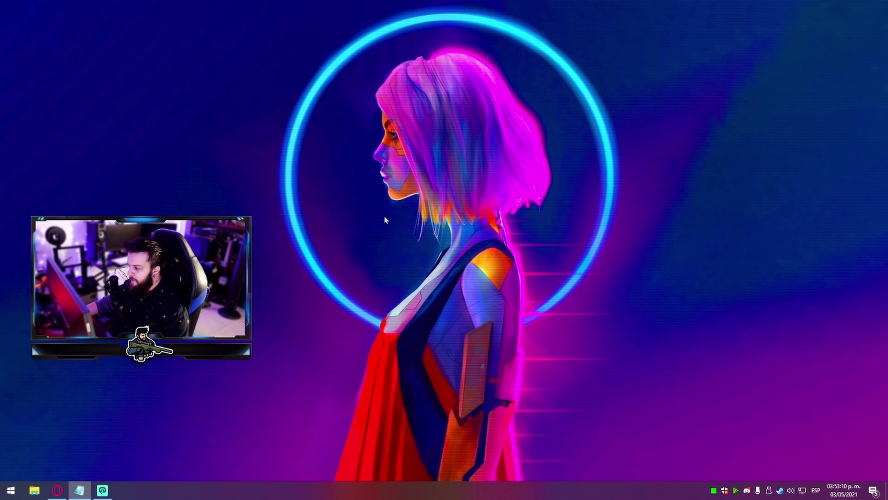
Switch to the Opera browser and download Windows10DebloaterV14.zip from the freetimetech.com Windows 10 Debloater Tool page.
{"action": "left_click", "coordinate": [58, 490]}
{"action": "left_click", "coordinate": [123, 28]}
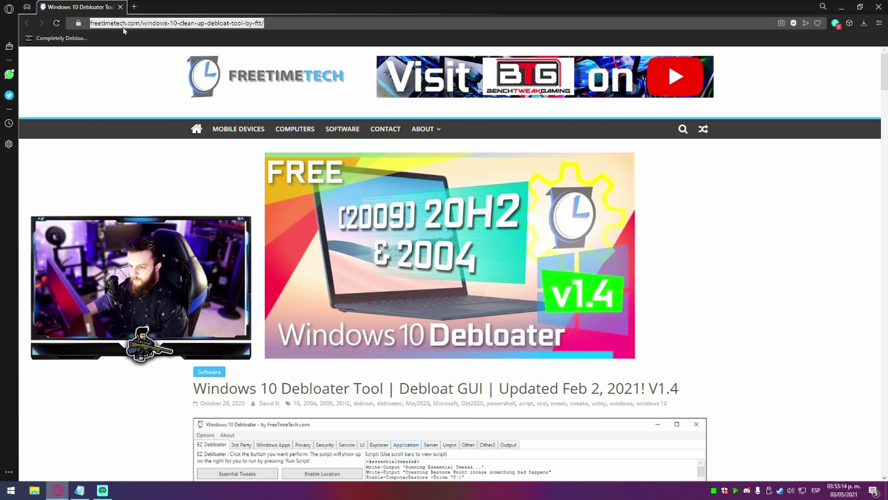
{"action": "left_click", "coordinate": [285, 250]}
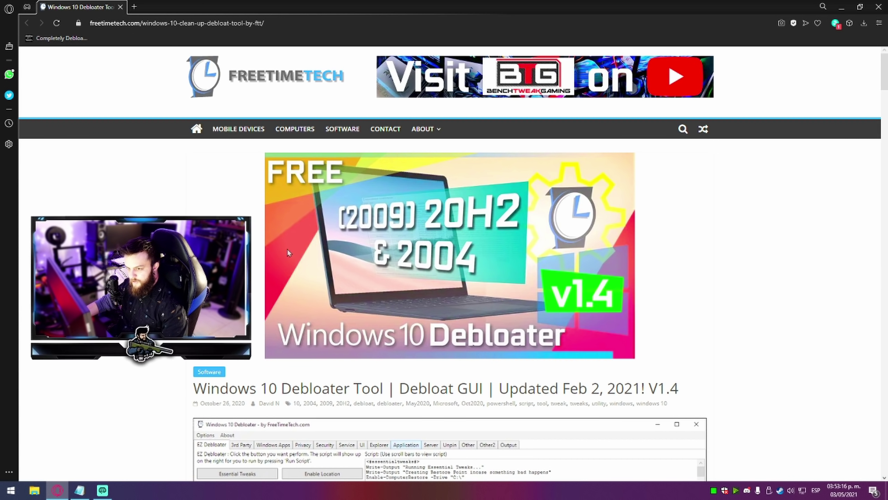
{"action": "scroll", "coordinate": [313, 230], "scroll_direction": "down", "scroll_amount": 10}
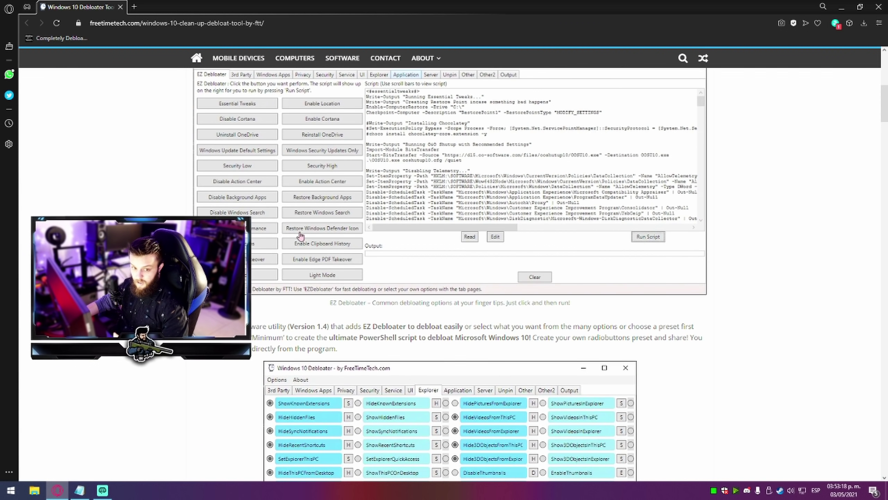
{"action": "scroll", "coordinate": [299, 237], "scroll_direction": "down", "scroll_amount": 10}
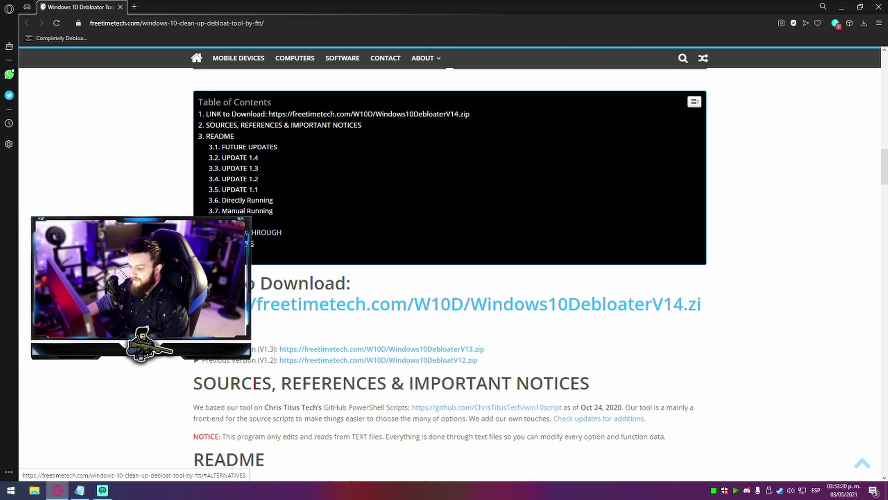
{"action": "scroll", "coordinate": [283, 171], "scroll_direction": "down", "scroll_amount": 4}
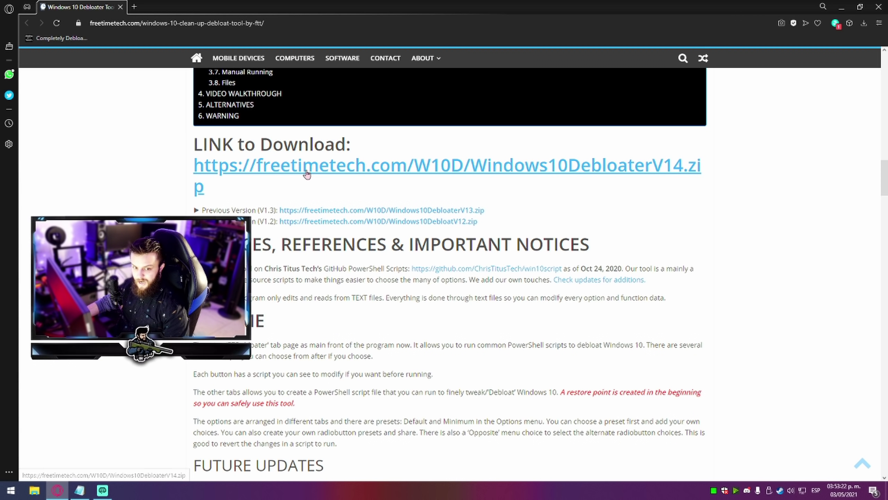
{"action": "left_click", "coordinate": [279, 171]}
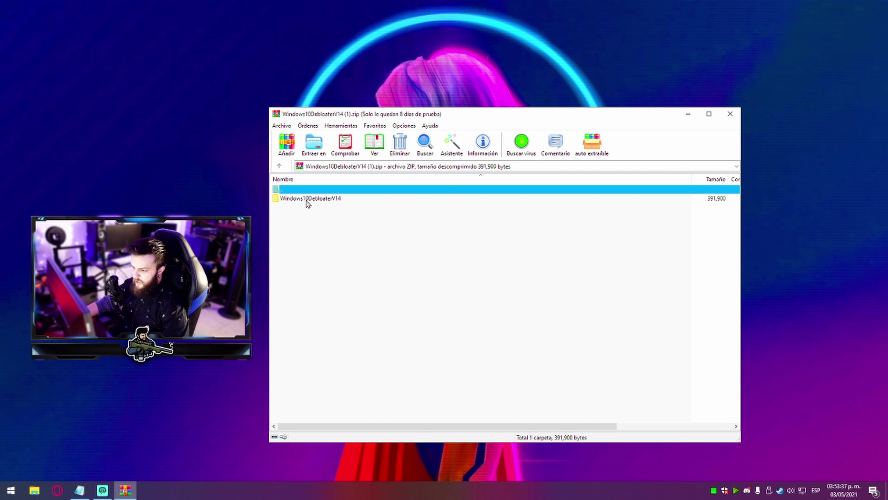
Extract the Windows10DebloaterV14 folder from the archive to the desktop, close the archive and open the extracted folder.
{"action": "left_click_drag", "start_coordinate": [308, 199], "coordinate": [618, 43]}
{"action": "left_click", "coordinate": [731, 115]}
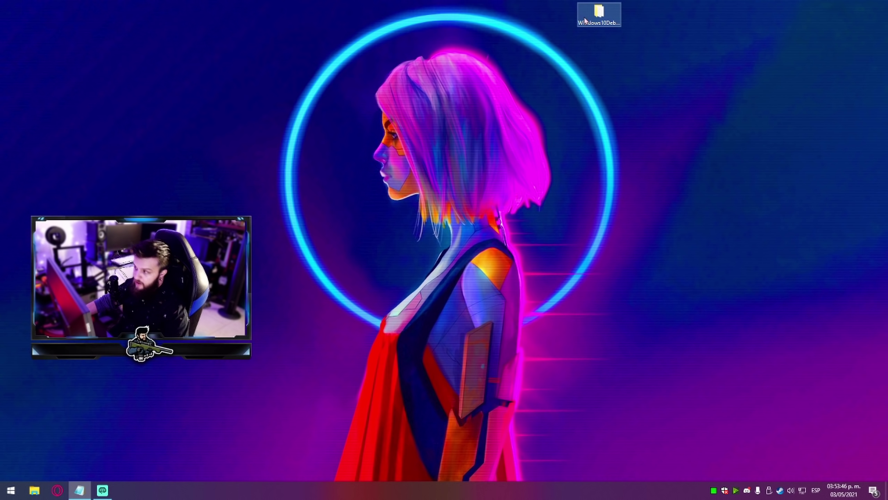
{"action": "double_click", "coordinate": [599, 14]}
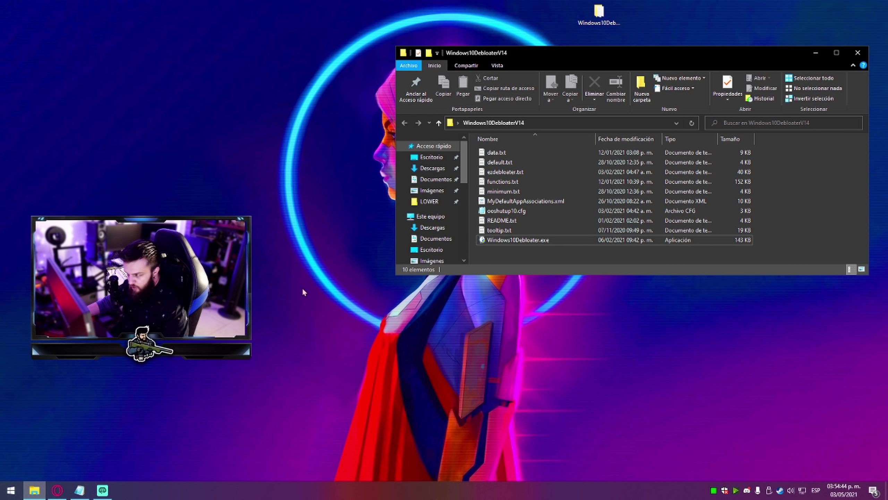
Switch to the browser's VirusTotal page and submit the Windows10DebloaterV14 zip file for scanning.
{"action": "left_click", "coordinate": [58, 490]}
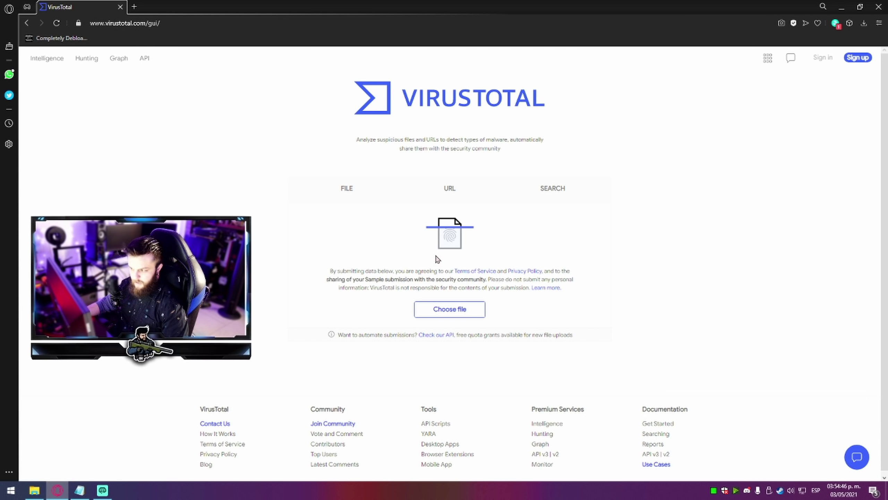
{"action": "left_click", "coordinate": [461, 314]}
{"action": "left_click_drag", "start_coordinate": [63, 407], "coordinate": [502, 284]}
Examine the VirusTotal vendor detections and last analysis date for the debloater zip, and close the browser.
{"action": "scroll", "coordinate": [385, 243], "scroll_direction": "down", "scroll_amount": 5}
{"action": "scroll", "coordinate": [266, 231], "scroll_direction": "down", "scroll_amount": 10}
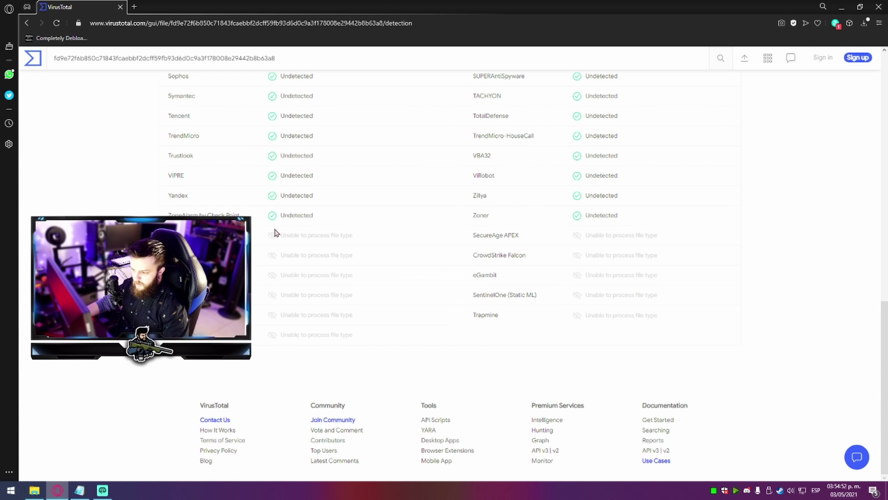
{"action": "scroll", "coordinate": [416, 274], "scroll_direction": "up", "scroll_amount": 15}
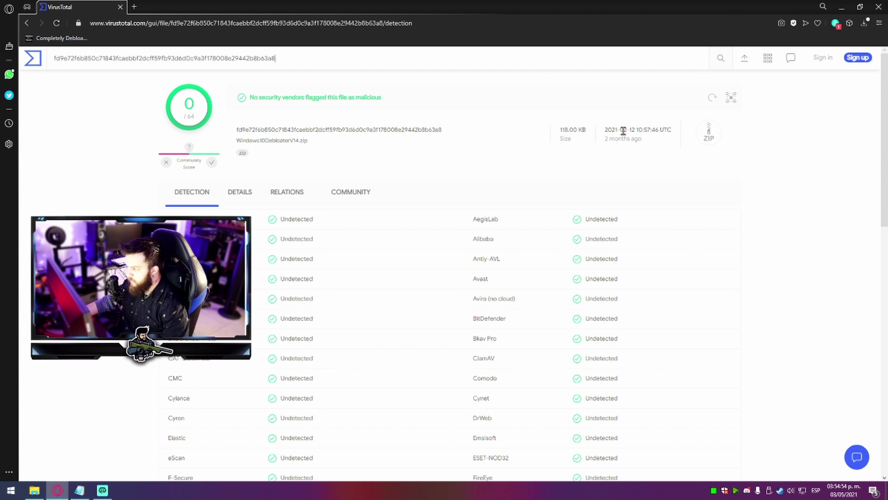
{"action": "left_click_drag", "start_coordinate": [607, 130], "coordinate": [643, 139]}
{"action": "left_click", "coordinate": [643, 148]}
{"action": "left_click", "coordinate": [655, 143]}
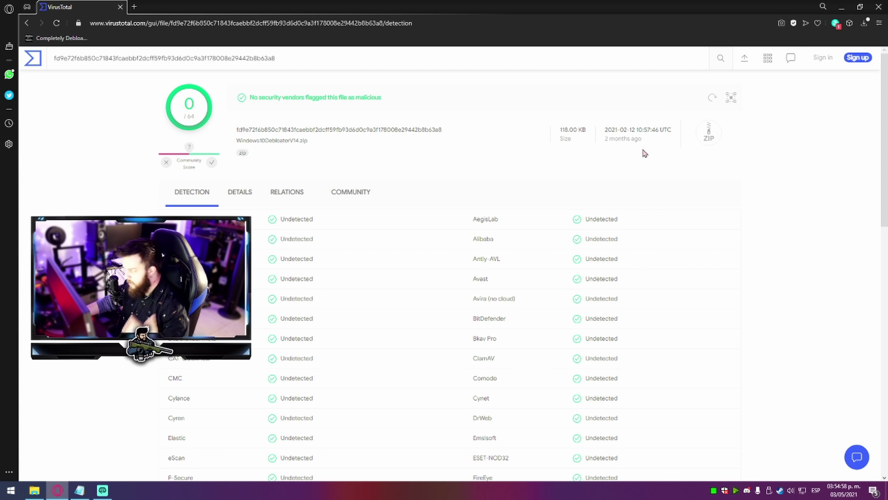
{"action": "scroll", "coordinate": [575, 194], "scroll_direction": "down", "scroll_amount": 12}
{"action": "scroll", "coordinate": [750, 286], "scroll_direction": "up", "scroll_amount": 12}
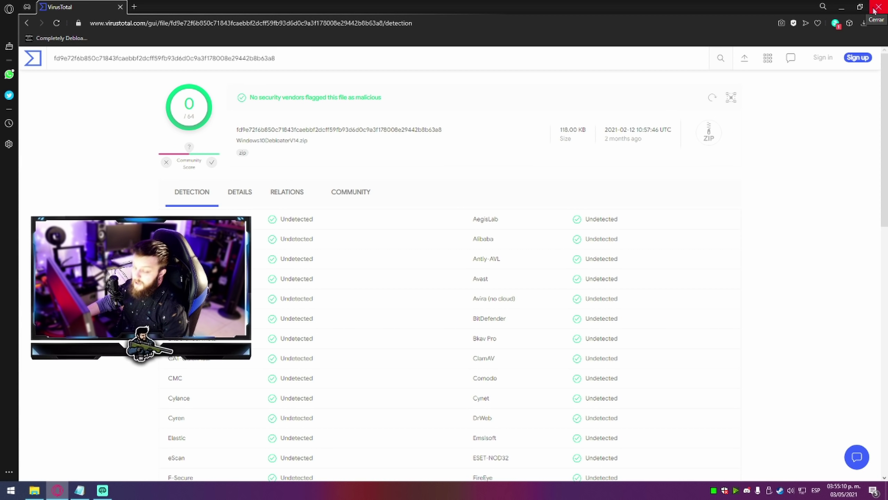
{"action": "left_click", "coordinate": [878, 7]}
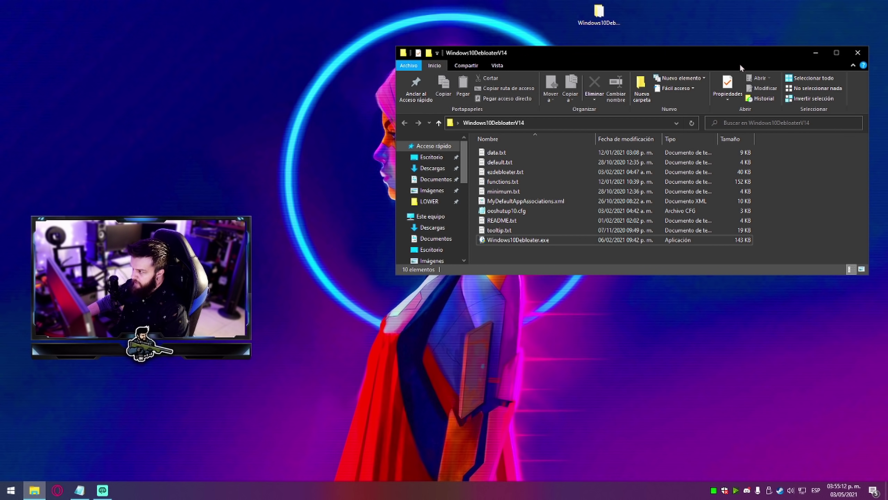
Launch Windows10Debloater.exe, close its folder window and reposition the program window clear of the webcam overlay.
{"action": "double_click", "coordinate": [556, 244]}
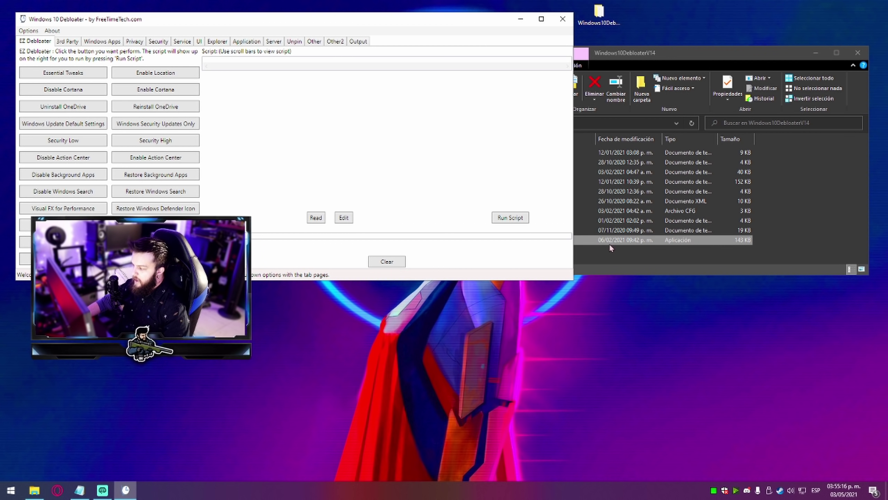
{"action": "left_click", "coordinate": [609, 250]}
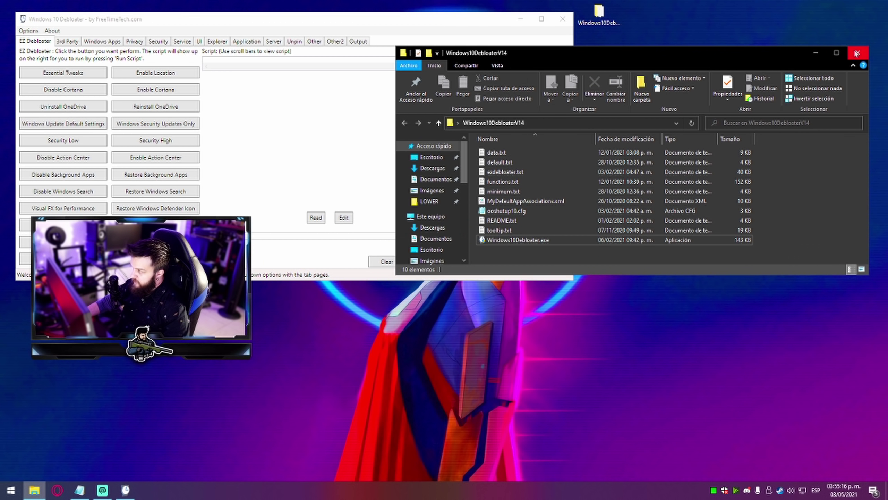
{"action": "left_click", "coordinate": [855, 54]}
{"action": "left_click_drag", "start_coordinate": [296, 19], "coordinate": [551, 71]}
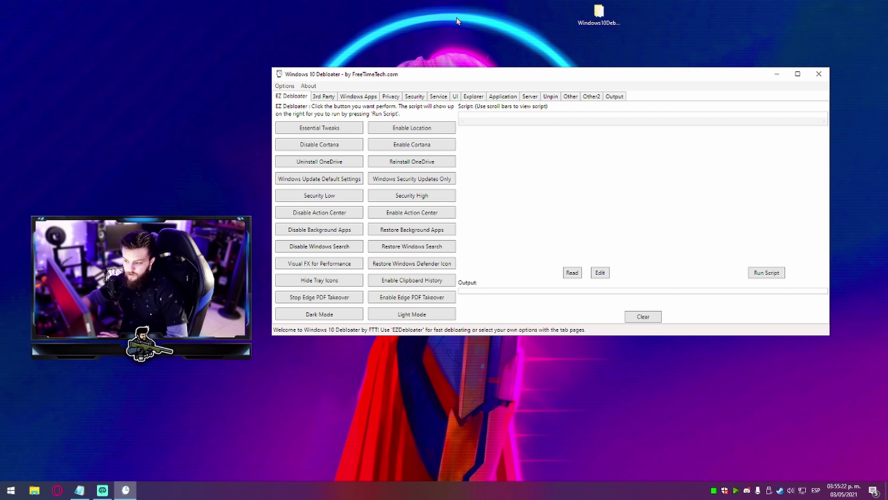
{"action": "left_click_drag", "start_coordinate": [437, 72], "coordinate": [447, 45]}
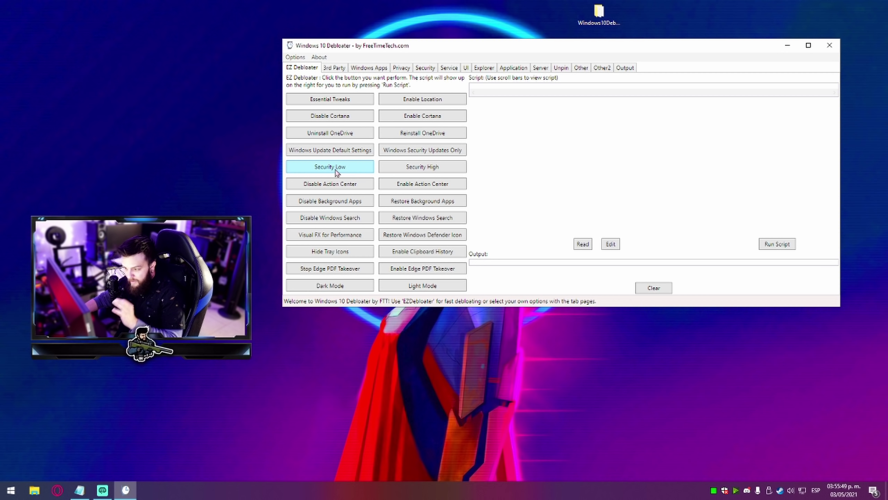
Run the debloater's Uninstall OneDrive script, and run the Visual FX for Performance script.
{"action": "left_click", "coordinate": [330, 132]}
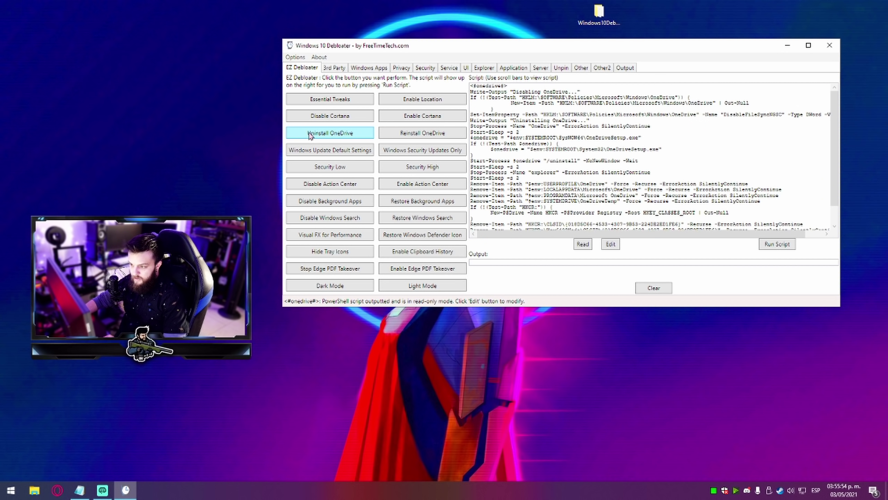
{"action": "left_click", "coordinate": [774, 248]}
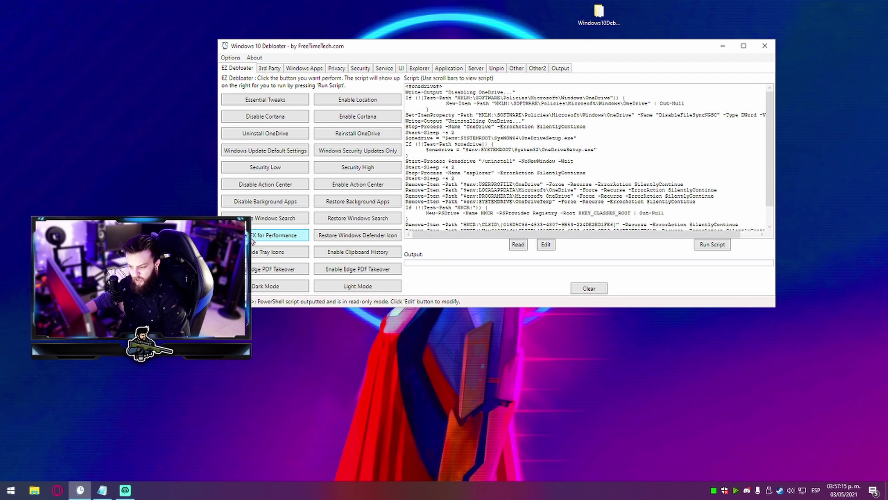
{"action": "left_click", "coordinate": [253, 240]}
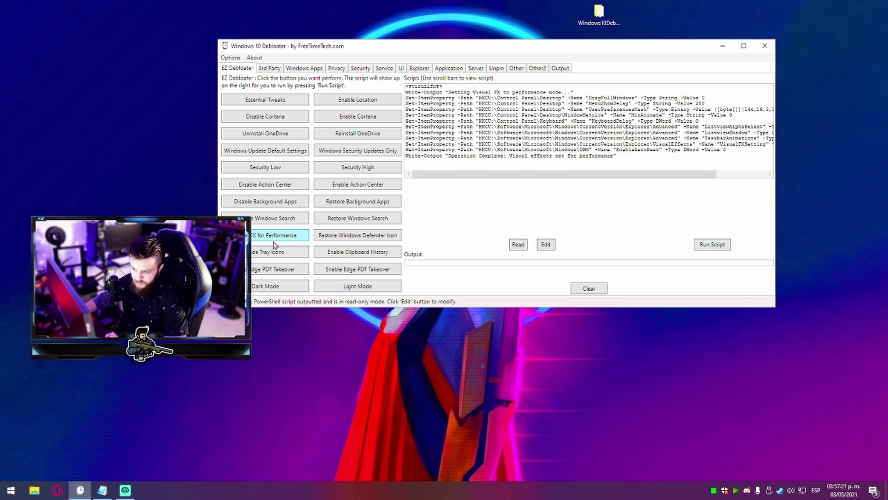
{"action": "left_click", "coordinate": [712, 245]}
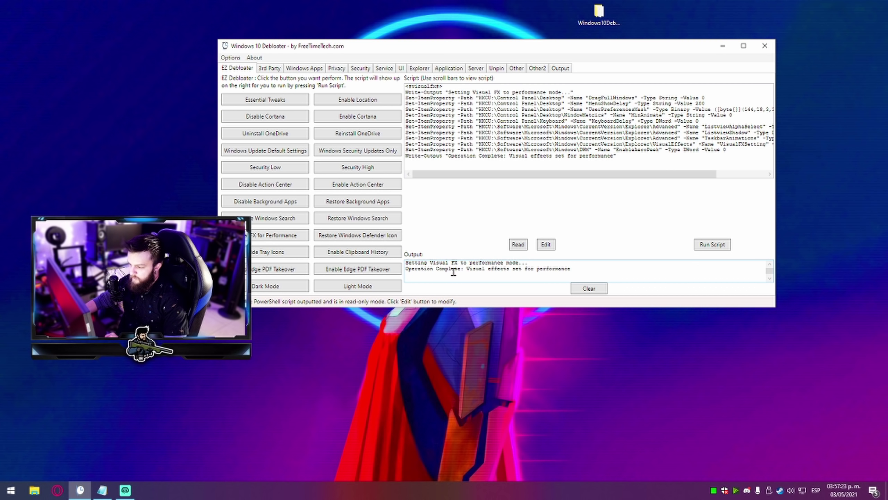
{"action": "left_click_drag", "start_coordinate": [405, 269], "coordinate": [603, 276]}
{"action": "left_click", "coordinate": [603, 276]}
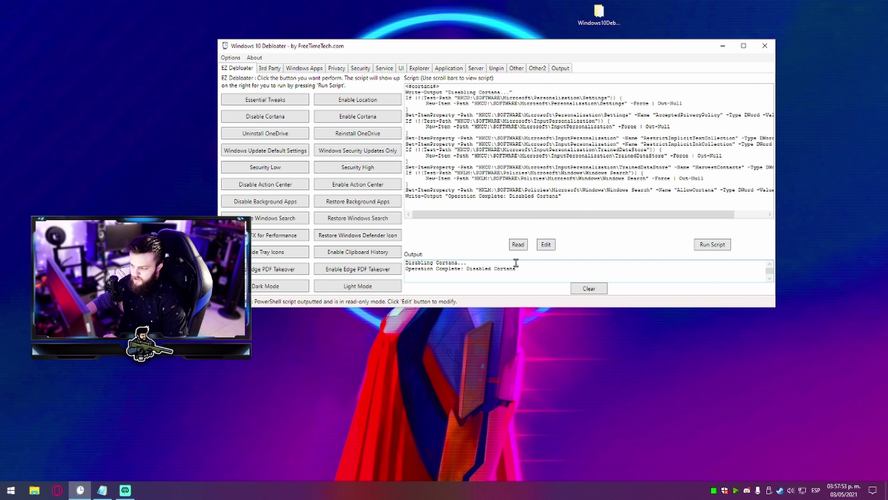
Check the Disable Cortana script output, and examine the debloater's option categories, including 3rd Party, Windows Apps, Unpin, Other and UI.
{"action": "left_click_drag", "start_coordinate": [495, 262], "coordinate": [407, 262]}
{"action": "left_click", "coordinate": [483, 273]}
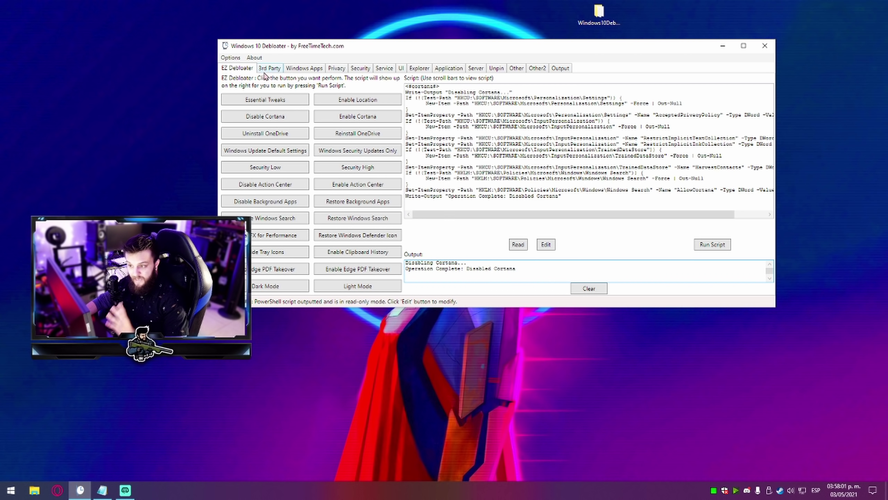
{"action": "left_click", "coordinate": [275, 68]}
{"action": "left_click", "coordinate": [312, 81]}
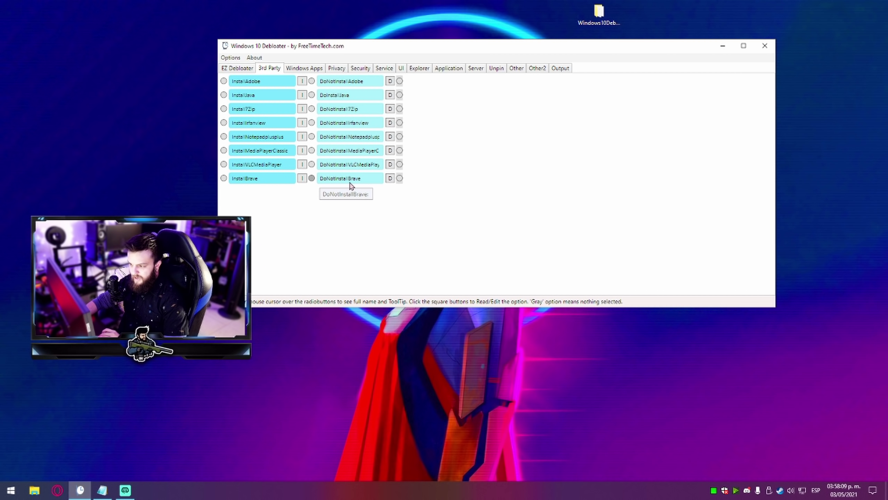
{"action": "left_click", "coordinate": [297, 70]}
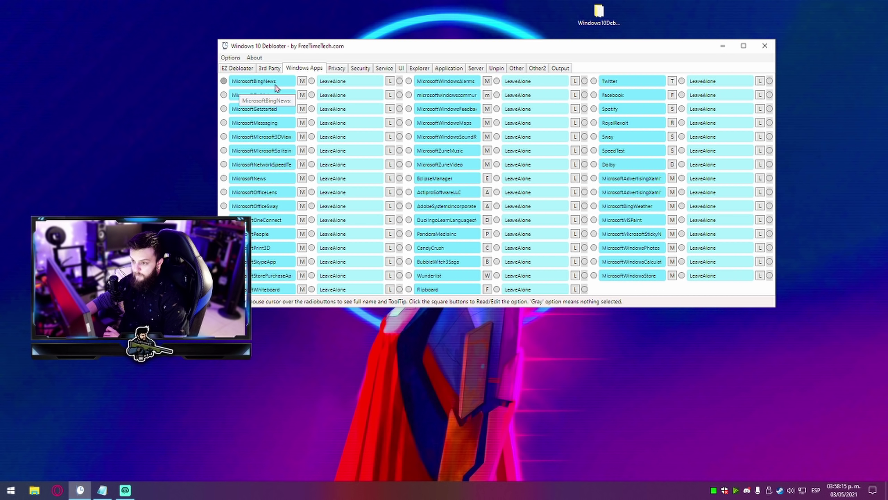
{"action": "left_click", "coordinate": [417, 68]}
{"action": "left_click", "coordinate": [449, 70]}
{"action": "left_click", "coordinate": [480, 69]}
{"action": "left_click", "coordinate": [503, 70]}
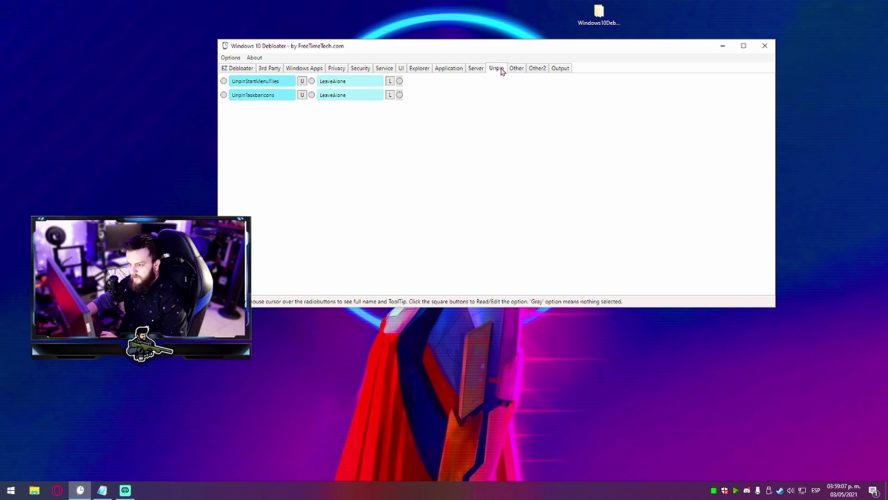
{"action": "left_click", "coordinate": [522, 69]}
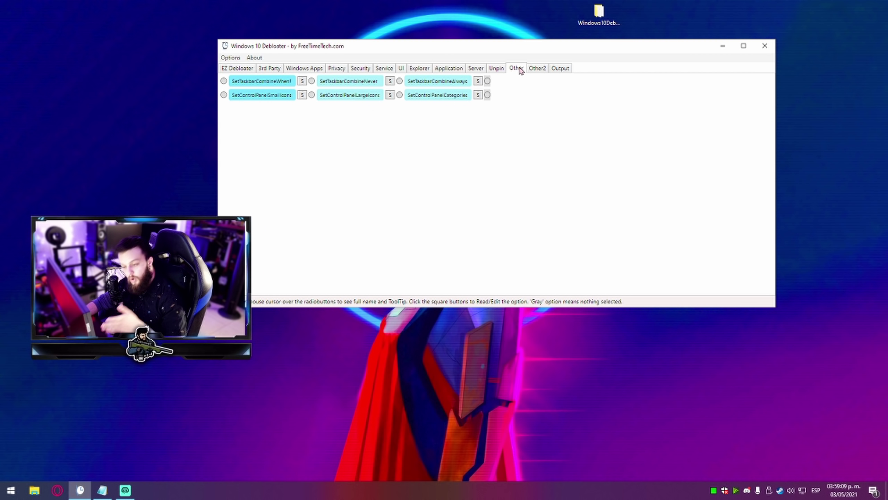
{"action": "left_click", "coordinate": [402, 71]}
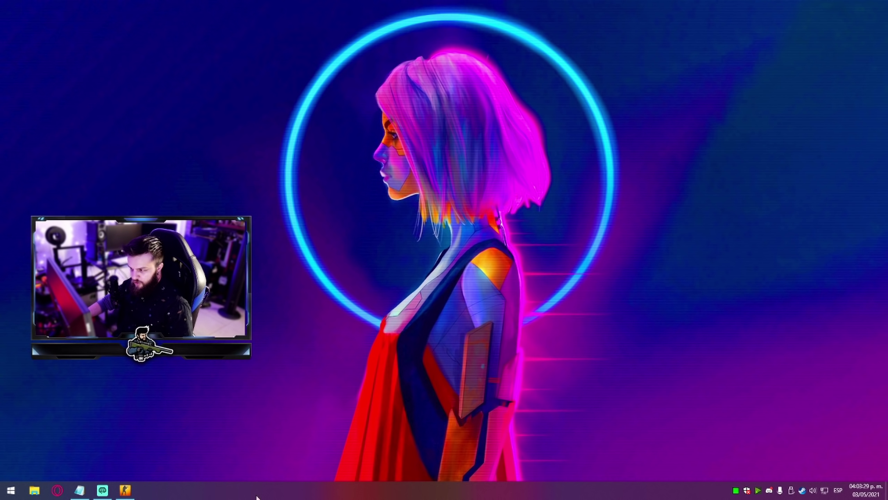
Open Task Manager, move its window away from the webcam overlay, and go to the details entry of the csgo.exe process.
{"action": "right_click", "coordinate": [257, 497]}
{"action": "left_click", "coordinate": [280, 449]}
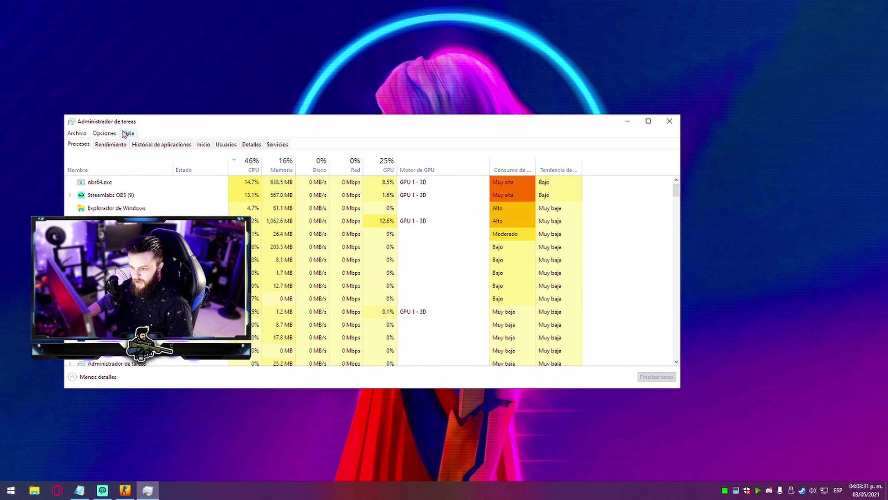
{"action": "left_click_drag", "start_coordinate": [143, 123], "coordinate": [225, 109]}
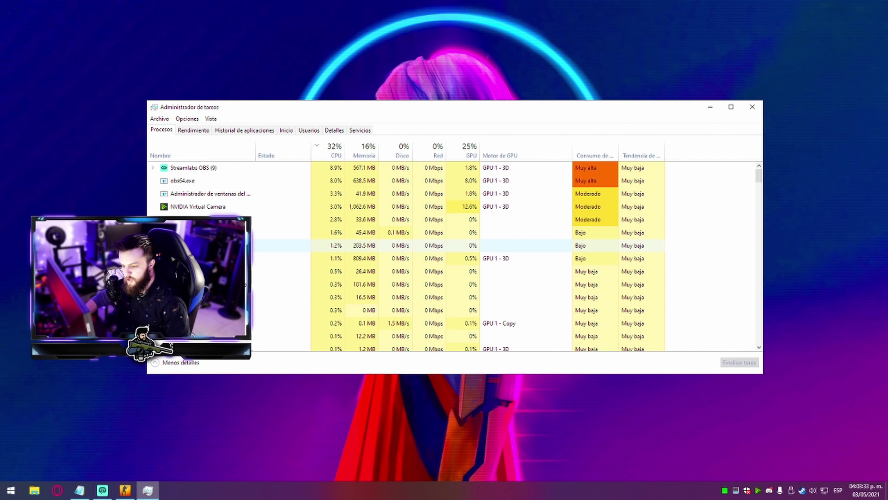
{"action": "left_click", "coordinate": [210, 219]}
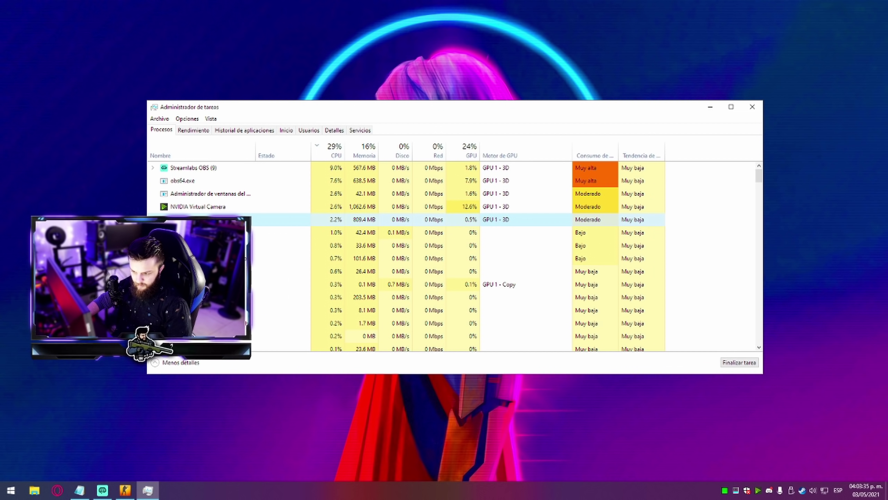
{"action": "key", "text": "Right"}
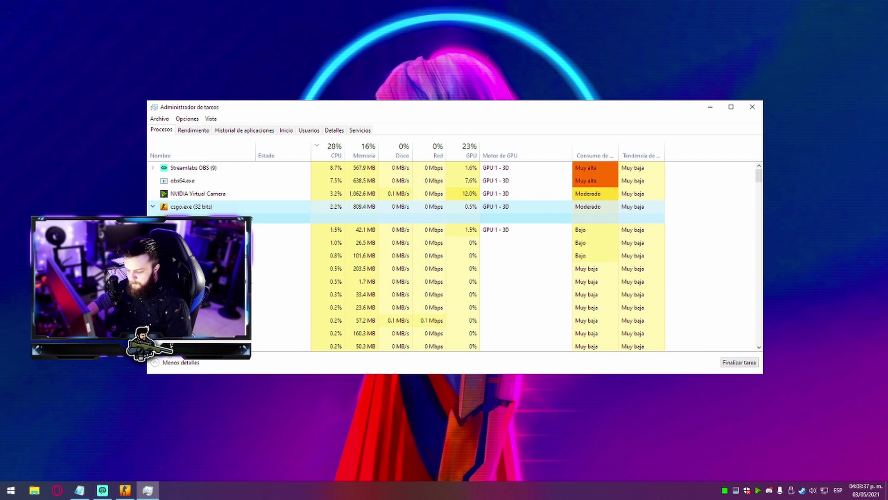
{"action": "right_click", "coordinate": [199, 207]}
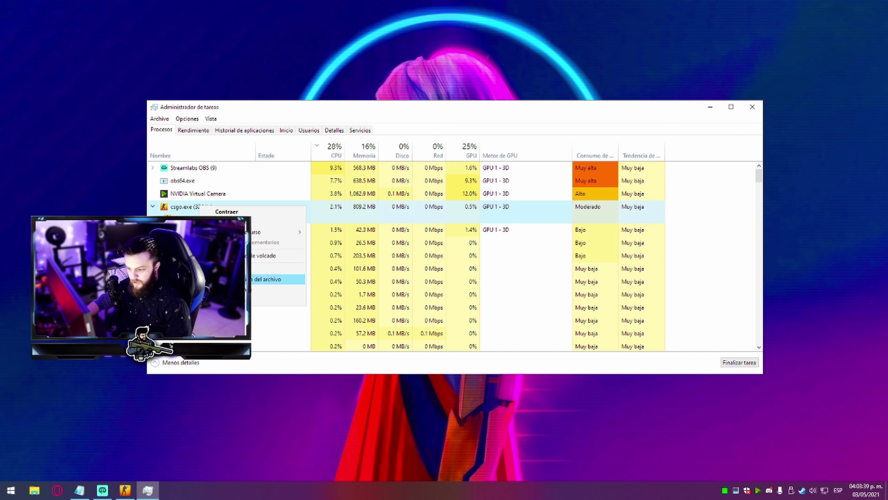
{"action": "left_click", "coordinate": [231, 268]}
Set the csgo.exe processor affinity to exclude CPU 0, leaving the other processors enabled.
{"action": "right_click", "coordinate": [190, 306]}
{"action": "mouse_move", "coordinate": [275, 348]}
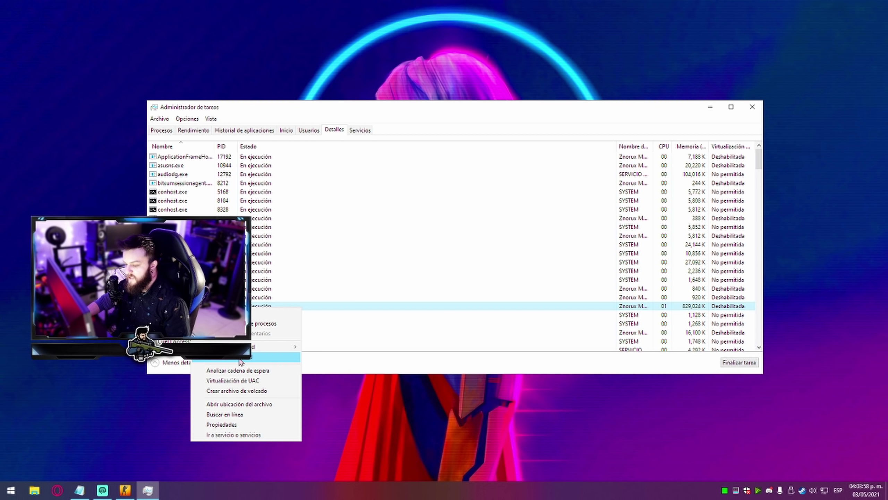
{"action": "left_click", "coordinate": [240, 356]}
{"action": "left_click_drag", "start_coordinate": [189, 130], "coordinate": [422, 154]}
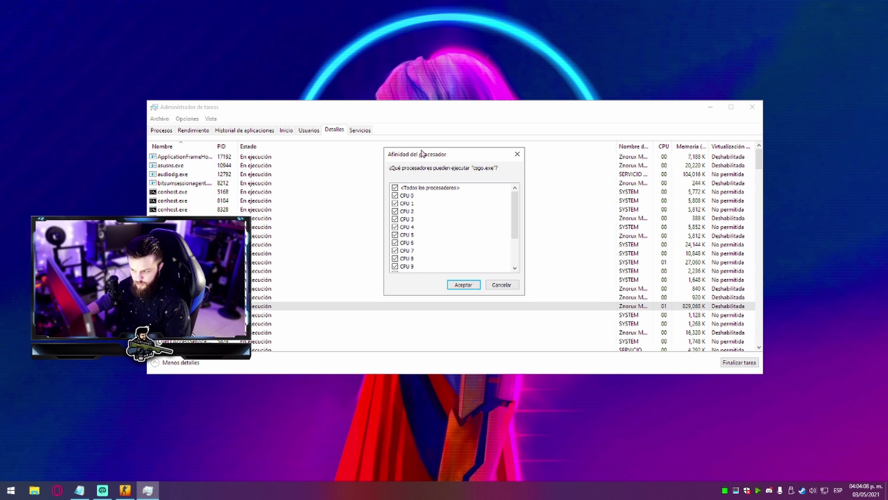
{"action": "left_click", "coordinate": [395, 197]}
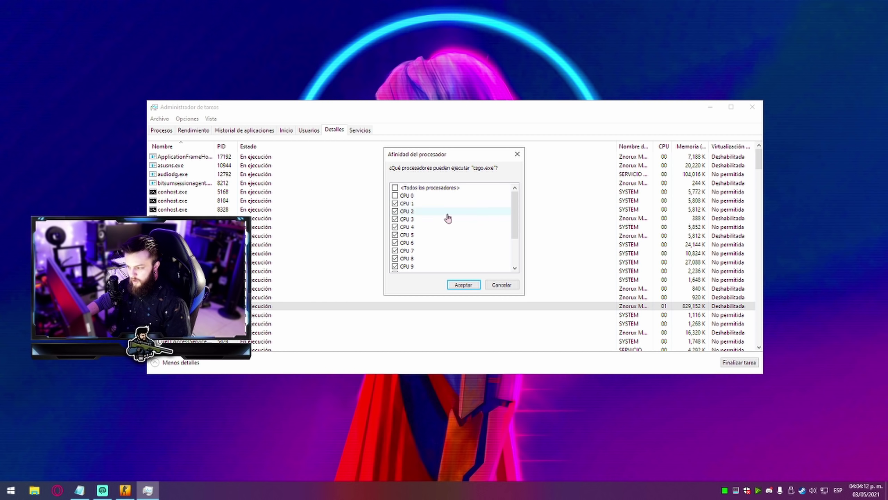
{"action": "left_click", "coordinate": [462, 285]}
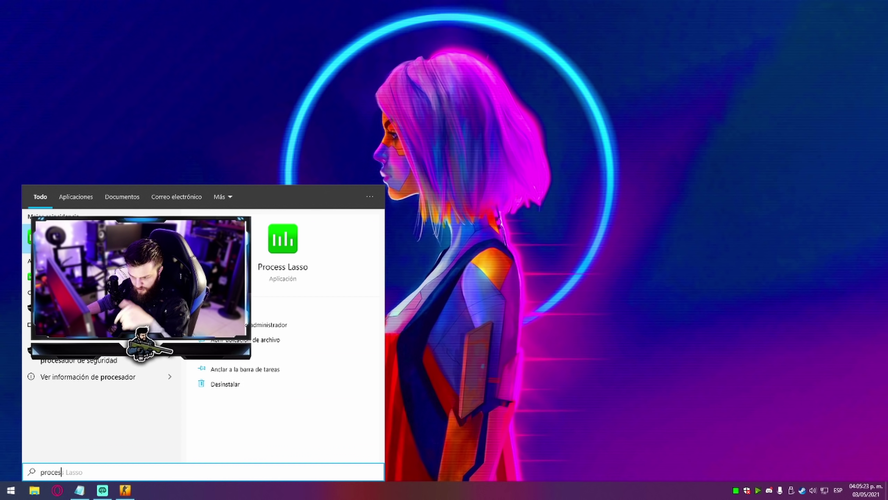
Launch Process Lasso and reposition its window clear of the webcam overlay.
{"action": "key", "text": "Return"}
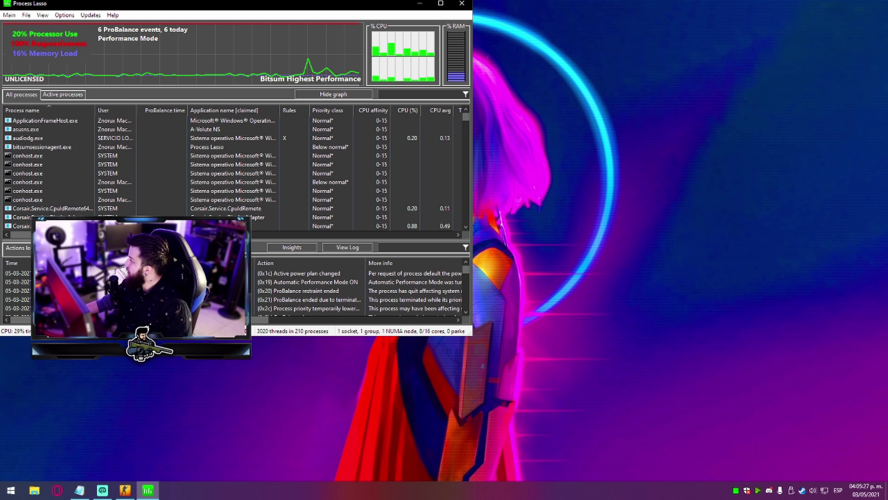
{"action": "double_click", "coordinate": [444, 7]}
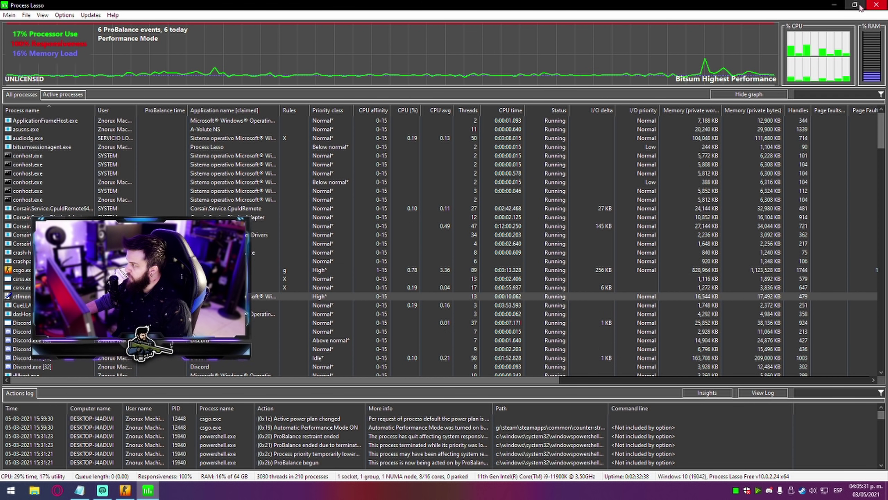
{"action": "double_click", "coordinate": [356, 12]}
{"action": "left_click_drag", "start_coordinate": [356, 11], "coordinate": [701, 37]}
Set the permanent (Always) CPU affinity of csgo.exe in Process Lasso to exclude CPU 0.
{"action": "scroll", "coordinate": [525, 227], "scroll_direction": "down", "scroll_amount": 4}
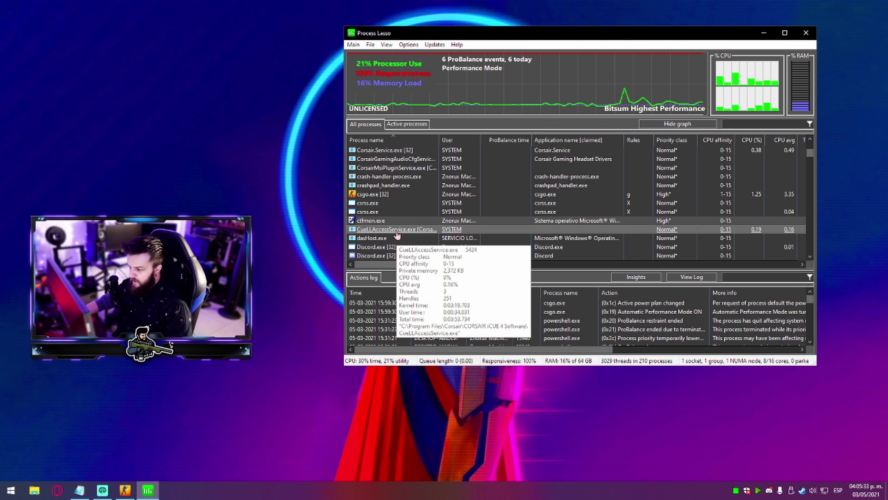
{"action": "right_click", "coordinate": [403, 195]}
{"action": "mouse_move", "coordinate": [454, 211]}
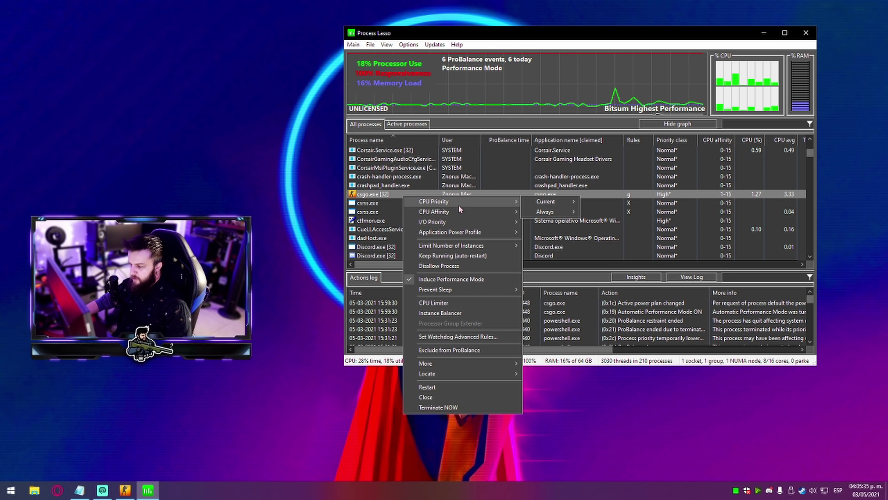
{"action": "mouse_move", "coordinate": [554, 222]}
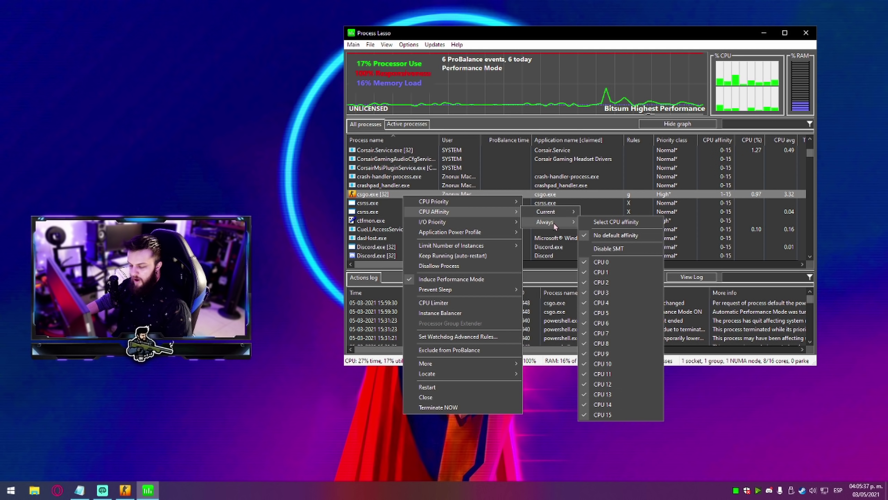
{"action": "left_click", "coordinate": [601, 262]}
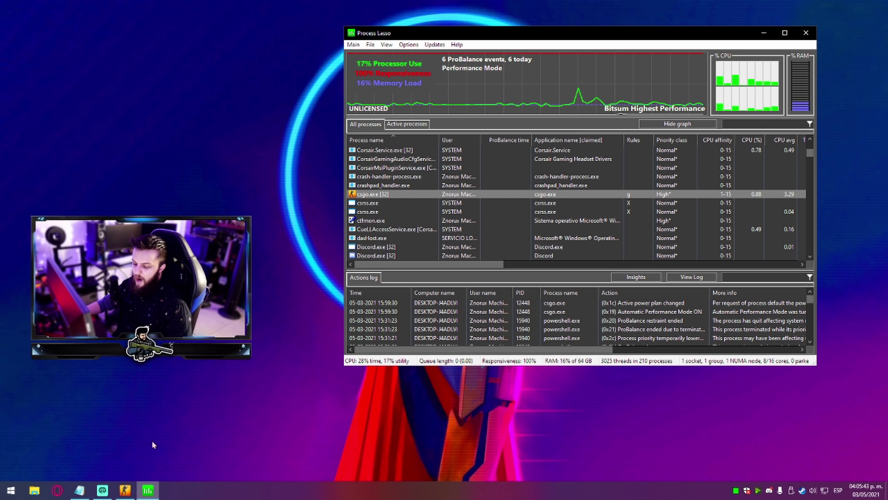
{"action": "mouse_move", "coordinate": [385, 201]}
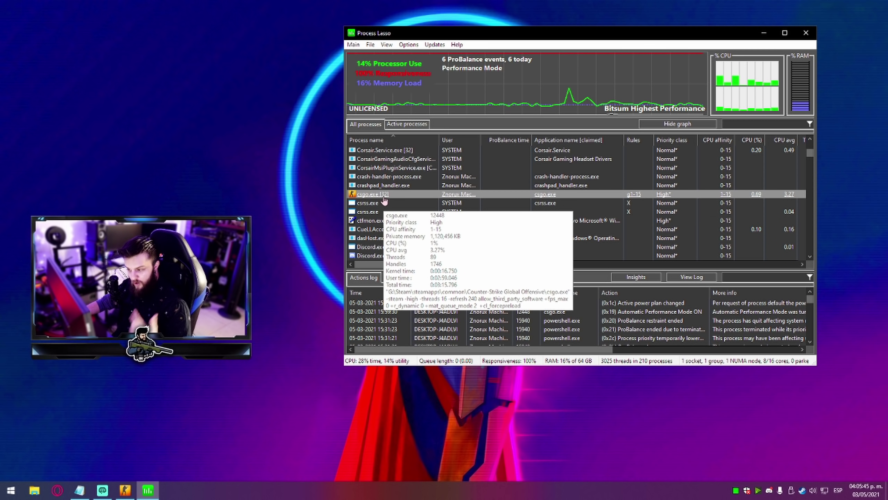
Examine the Application Power Profile and I/O Priority options for the csgo.exe process.
{"action": "right_click", "coordinate": [405, 195]}
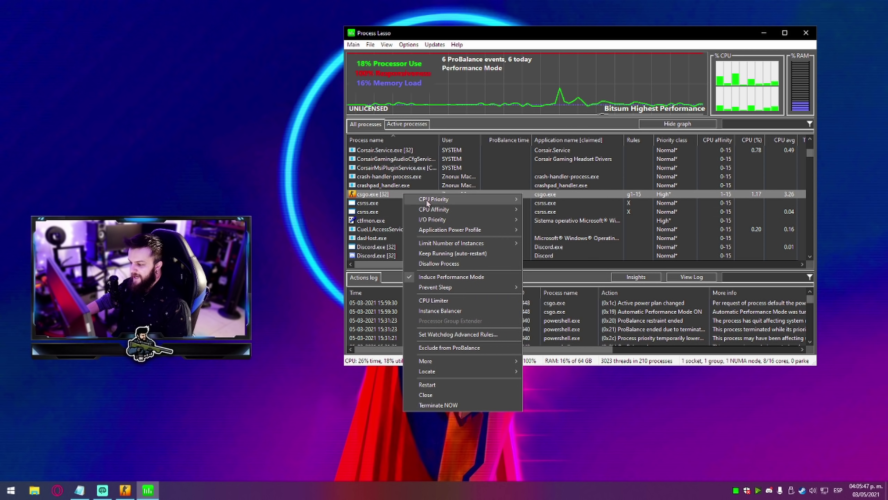
{"action": "mouse_move", "coordinate": [468, 230]}
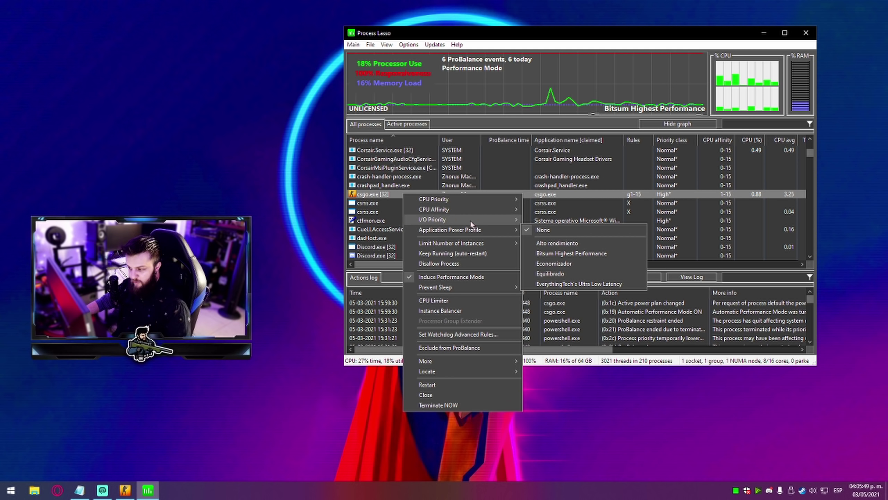
{"action": "mouse_move", "coordinate": [552, 220]}
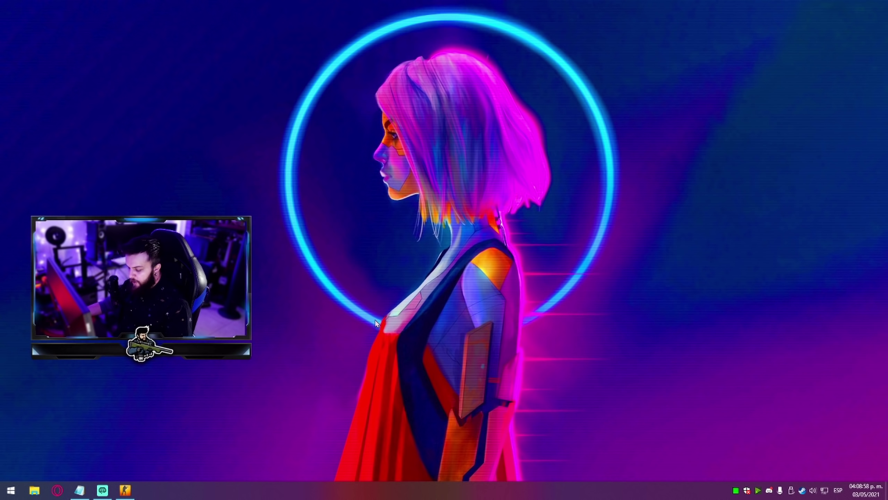
Open the Modo de juego page of the Windows gaming settings, and toggle Modo Juego off and back on.
{"action": "left_click", "coordinate": [12, 492]}
{"action": "left_click", "coordinate": [12, 452]}
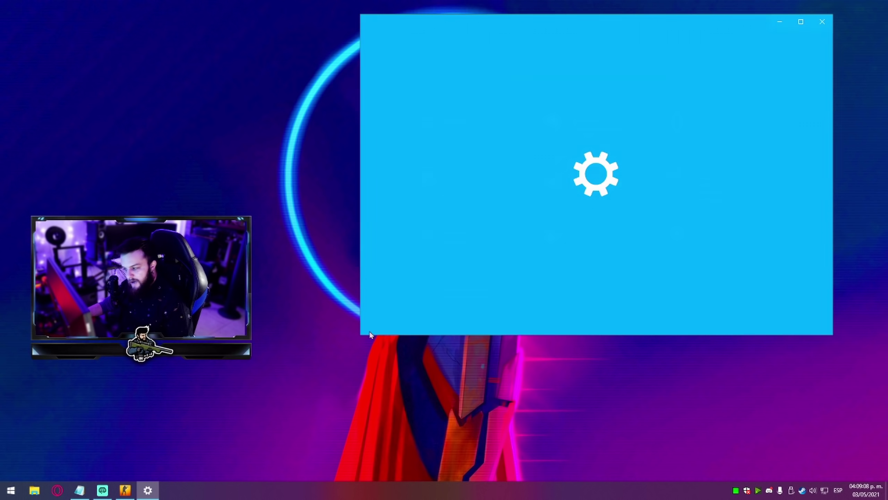
{"action": "left_click", "coordinate": [697, 245]}
{"action": "left_click", "coordinate": [415, 163]}
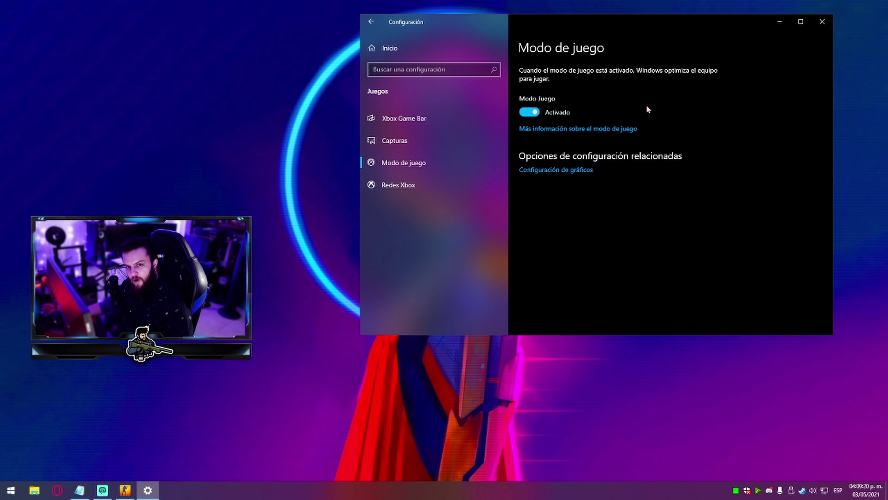
{"action": "left_click", "coordinate": [530, 112]}
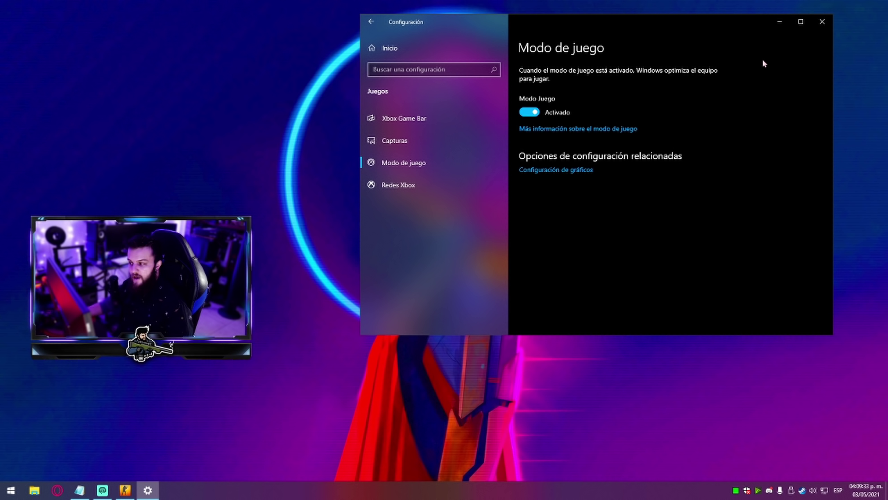
{"action": "left_click", "coordinate": [575, 114]}
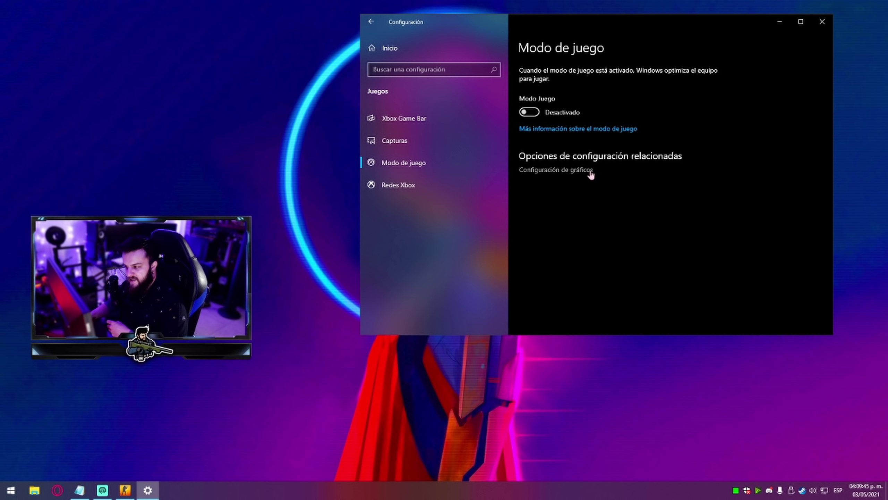
{"action": "left_click", "coordinate": [531, 112]}
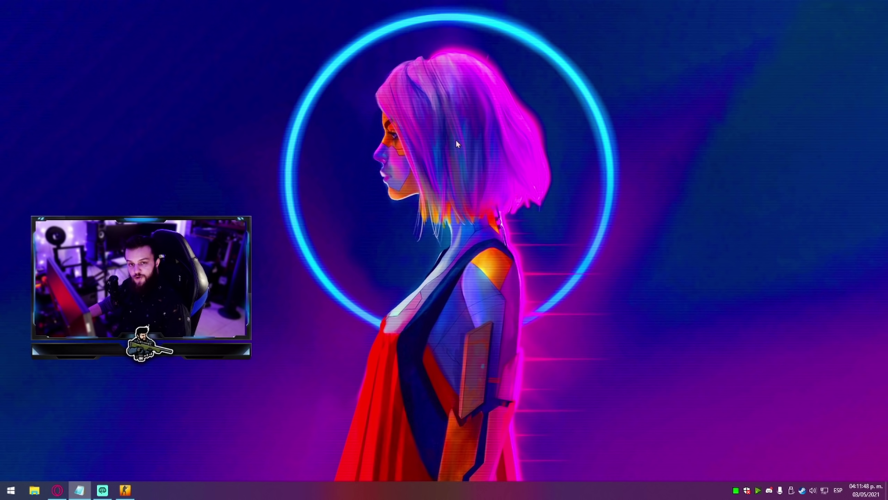
Open the NVIDIA Control Panel from the desktop and move its window clear of the webcam overlay.
{"action": "right_click", "coordinate": [456, 141]}
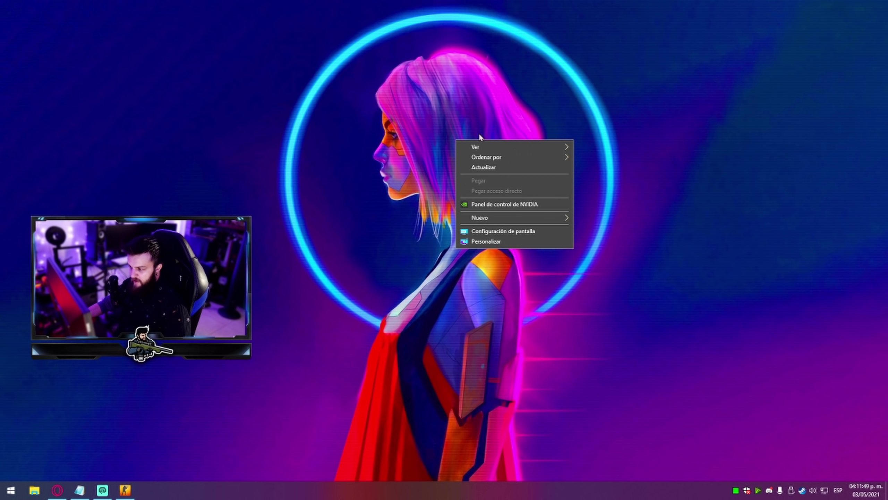
{"action": "left_click", "coordinate": [517, 207]}
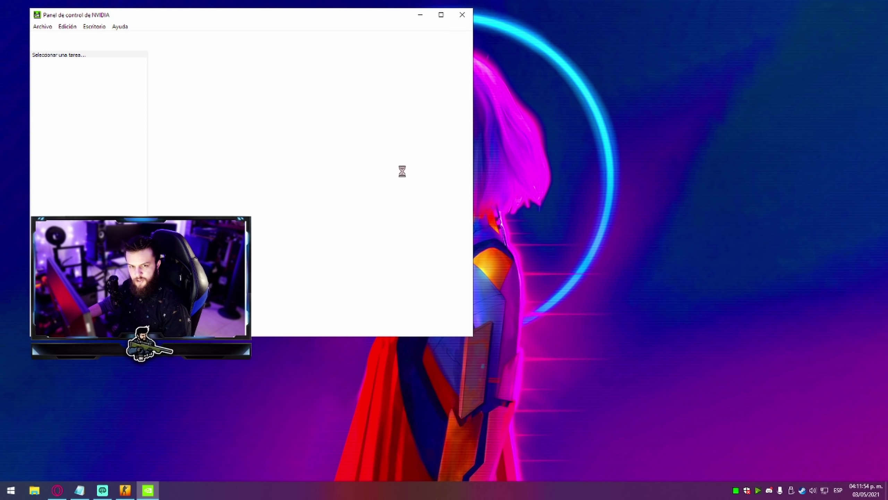
{"action": "left_click_drag", "start_coordinate": [167, 20], "coordinate": [468, 44]}
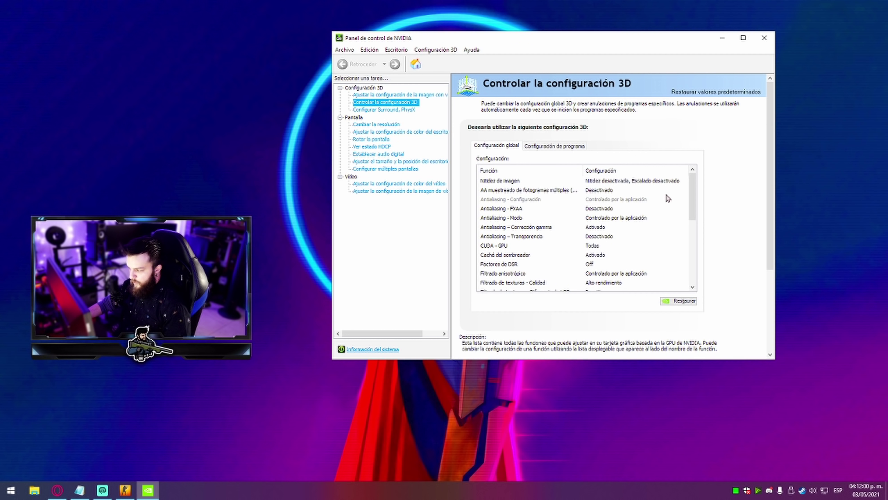
Examine the global 3D settings, including the available quality options for texture filtering.
{"action": "left_click_drag", "start_coordinate": [693, 190], "coordinate": [693, 218]}
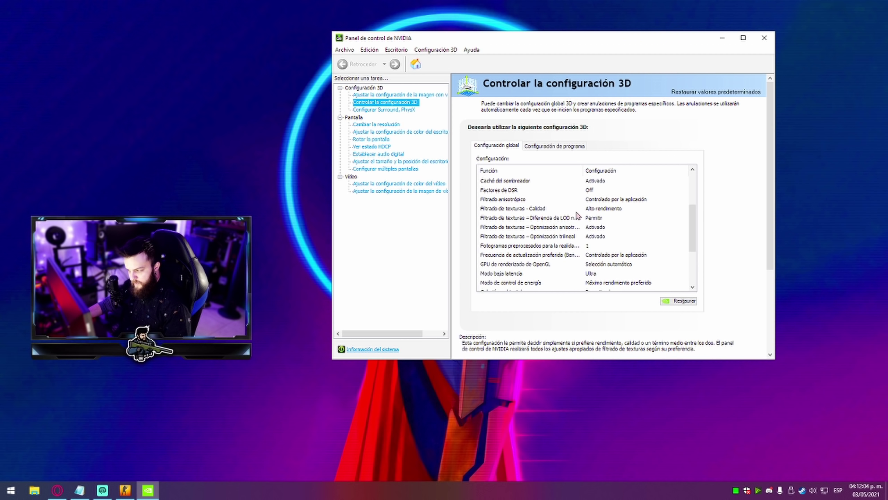
{"action": "left_click", "coordinate": [613, 212]}
{"action": "left_click", "coordinate": [613, 210]}
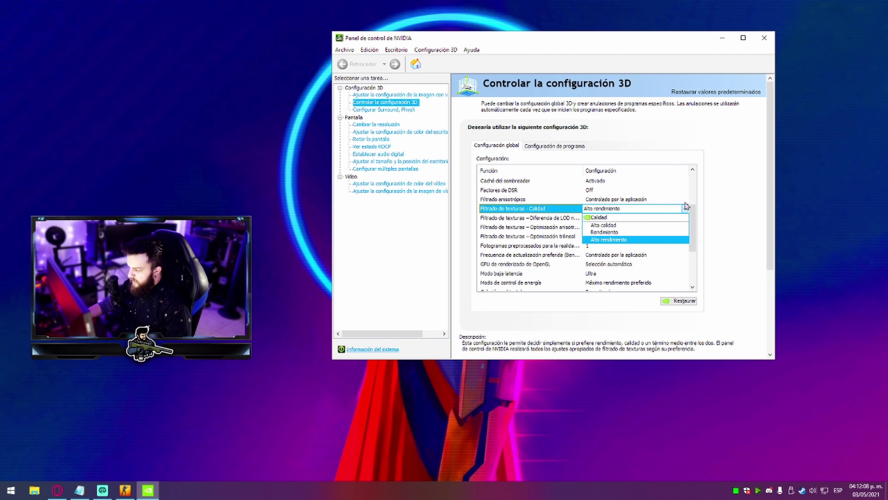
{"action": "left_click", "coordinate": [696, 214]}
{"action": "left_click_drag", "start_coordinate": [696, 214], "coordinate": [696, 230]}
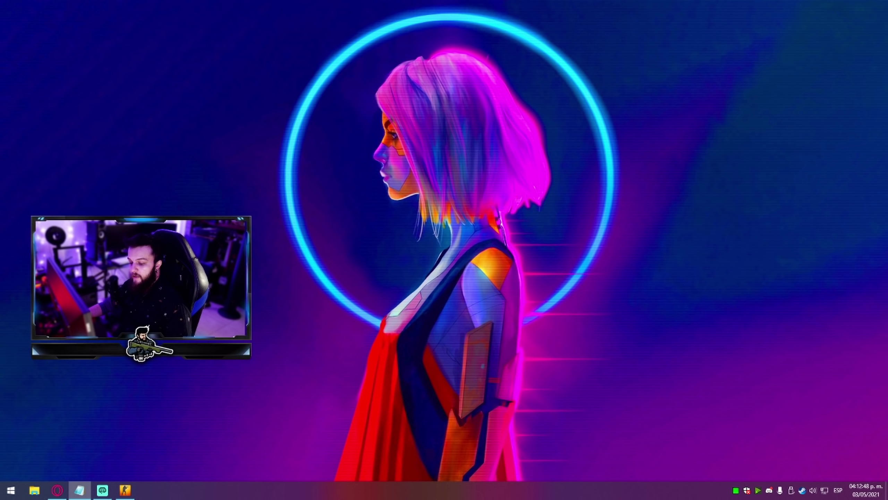
Switch to the Opera browser and examine the ASUS BIOS Extreme Tweaker voltage screenshot at 125% zoom.
{"action": "left_click", "coordinate": [57, 490]}
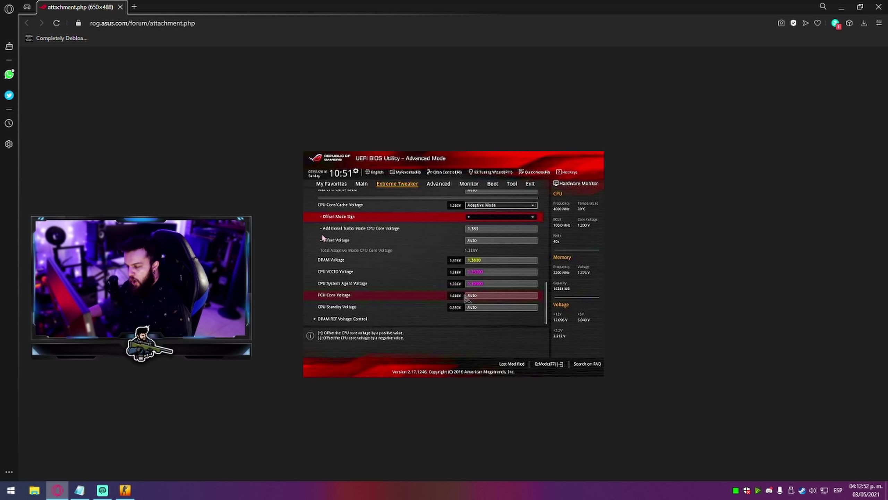
{"action": "scroll", "coordinate": [323, 238], "scroll_direction": "up", "scroll_amount": 3}
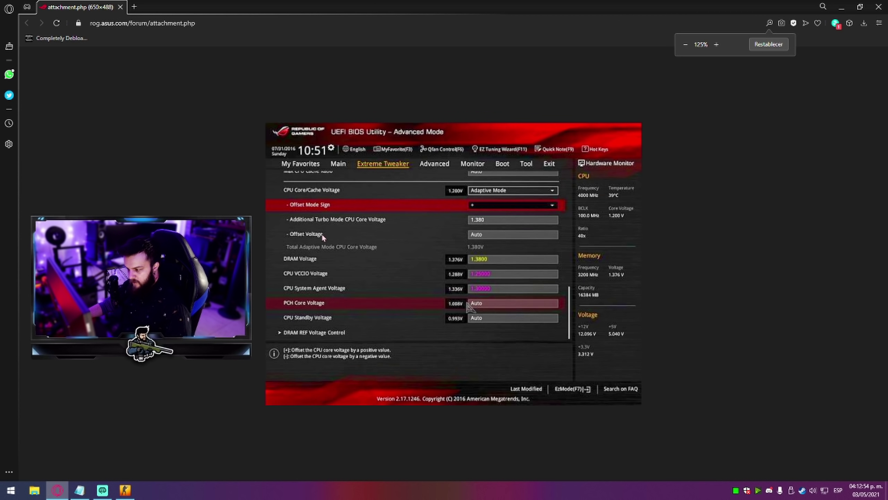
{"action": "scroll", "coordinate": [322, 236], "scroll_direction": "down", "scroll_amount": 1}
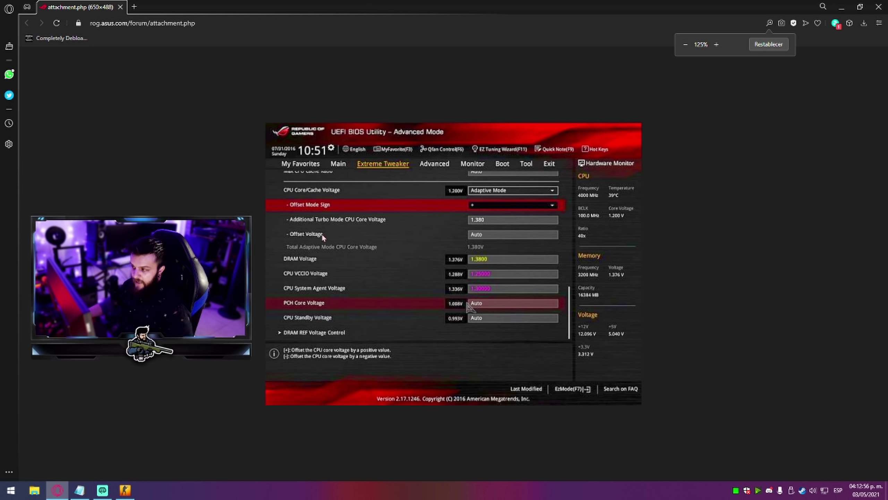